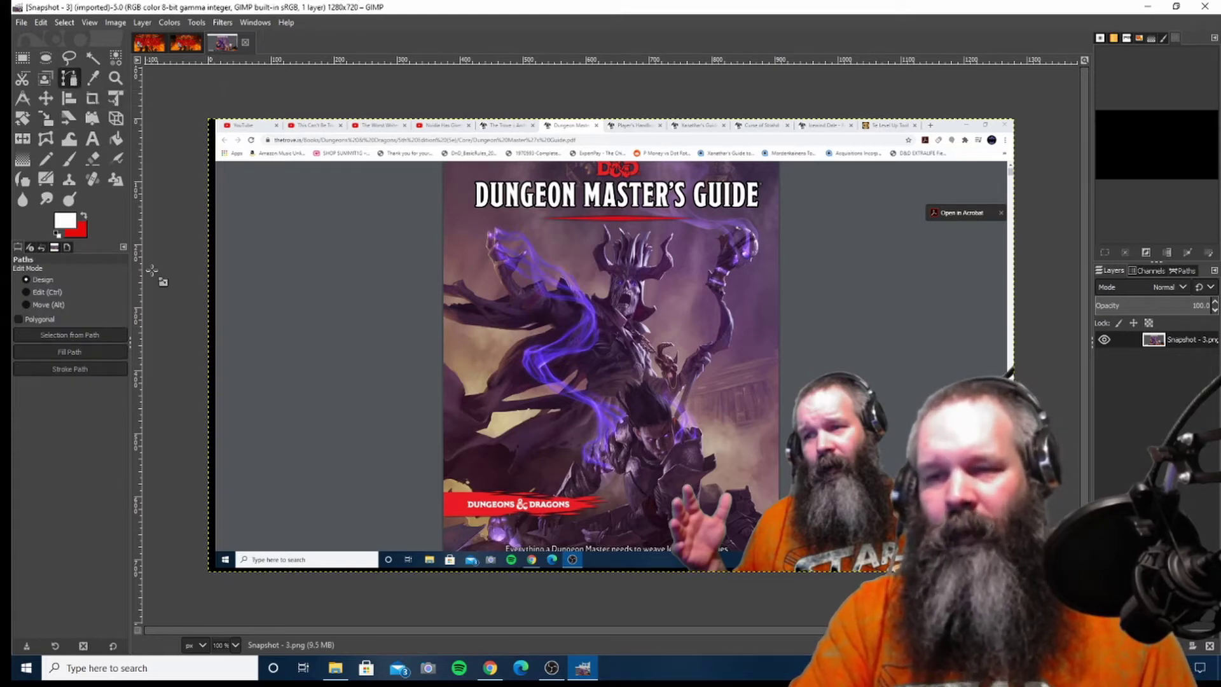
Step: Open the official gimp.org site from the search results
scroll(659, 502, up, 2)
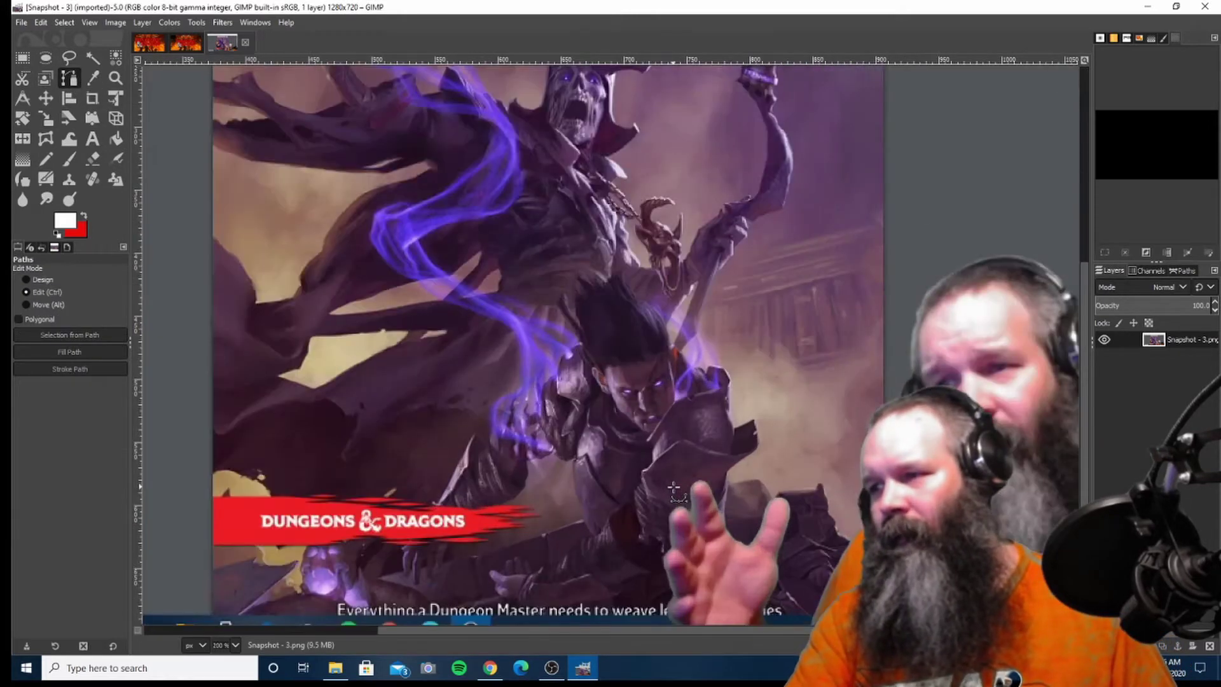
scroll(674, 489, down, 1)
scroll(674, 489, down, 1)
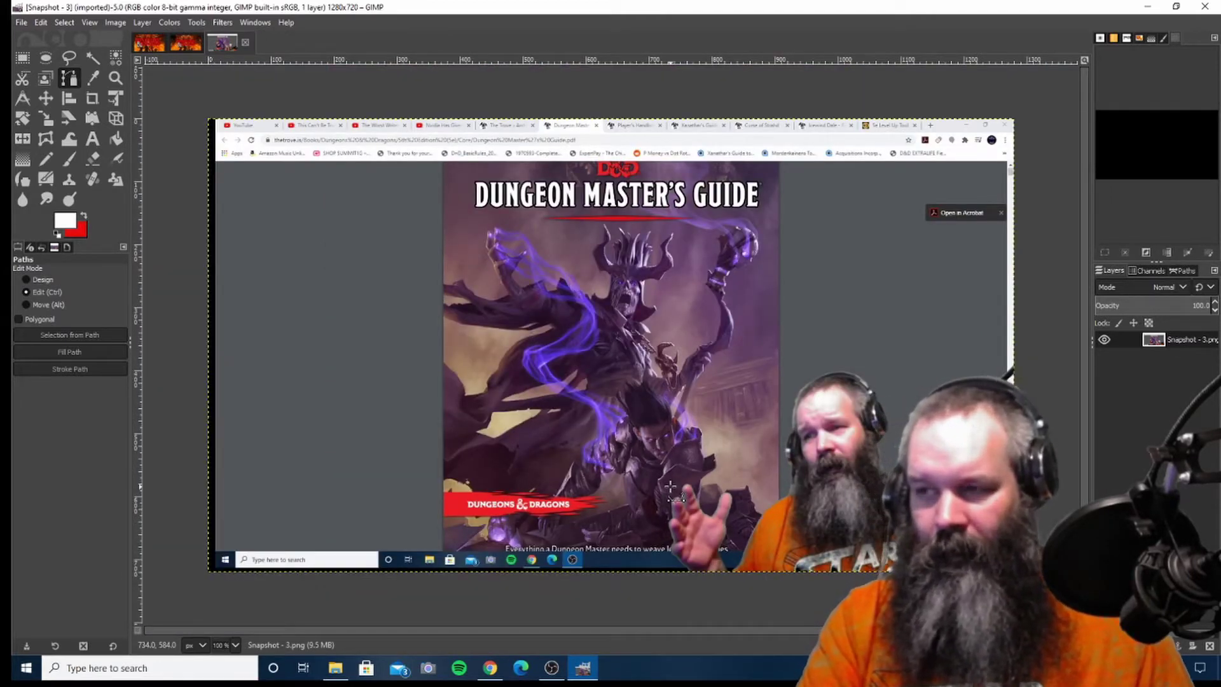
scroll(670, 487, up, 2)
scroll(671, 487, down, 1)
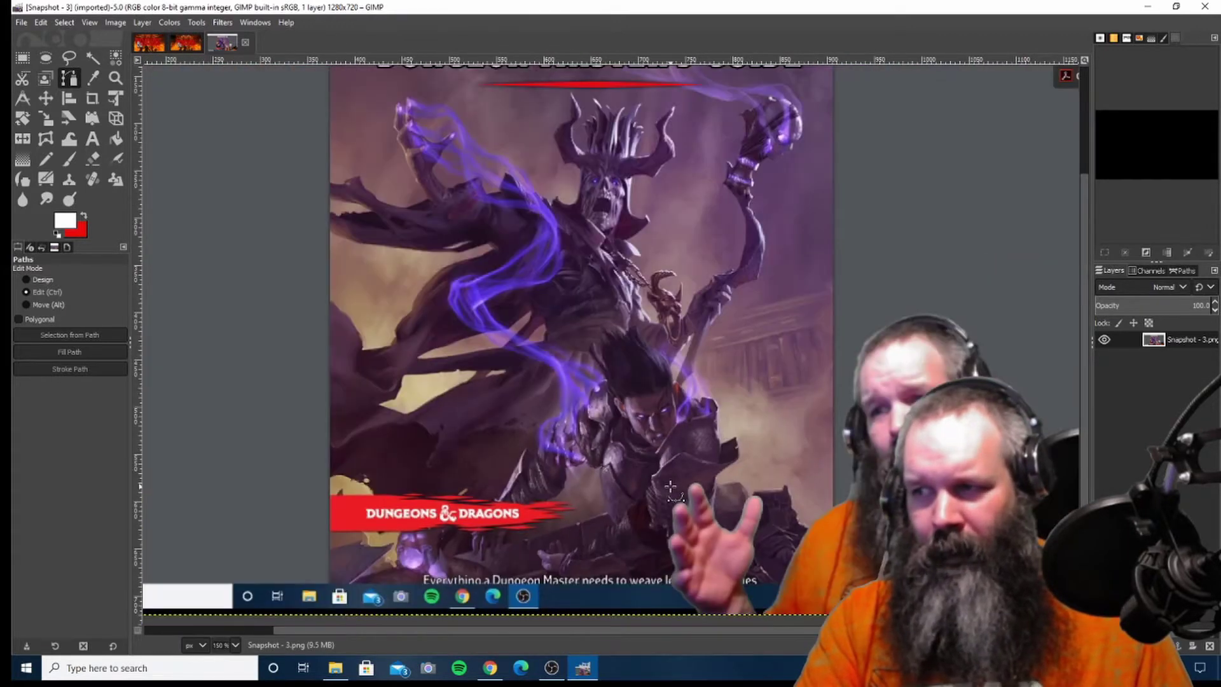
scroll(671, 486, up, 2)
scroll(671, 487, down, 1)
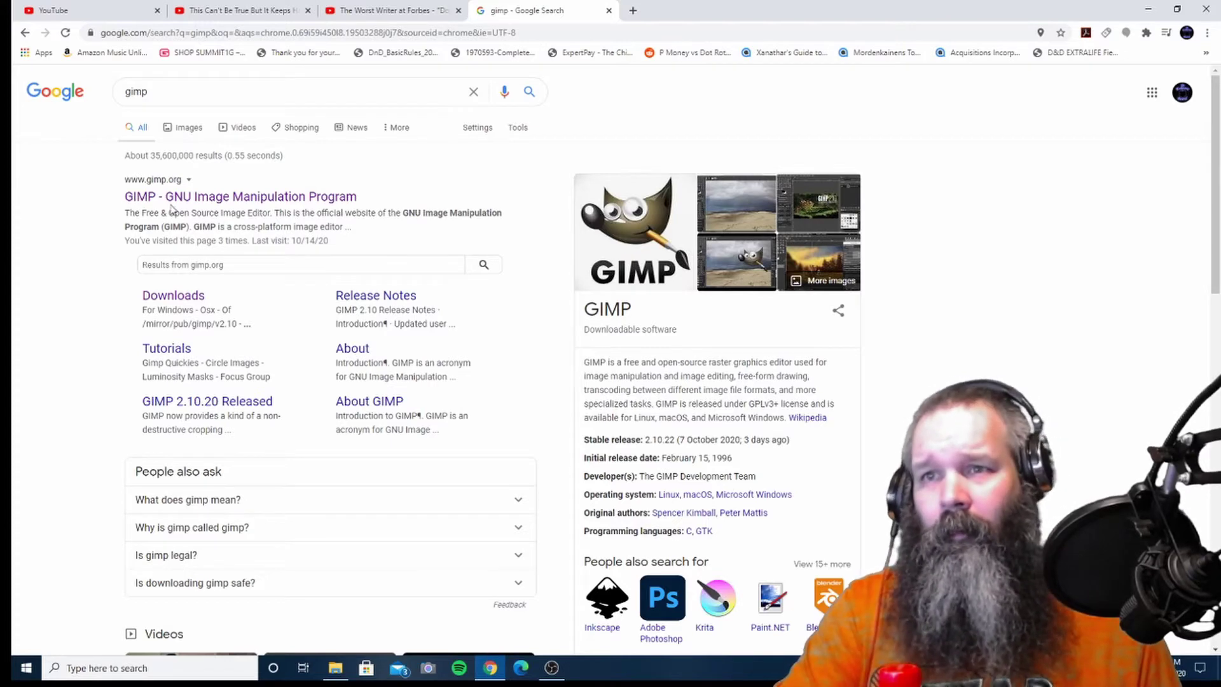
click(173, 200)
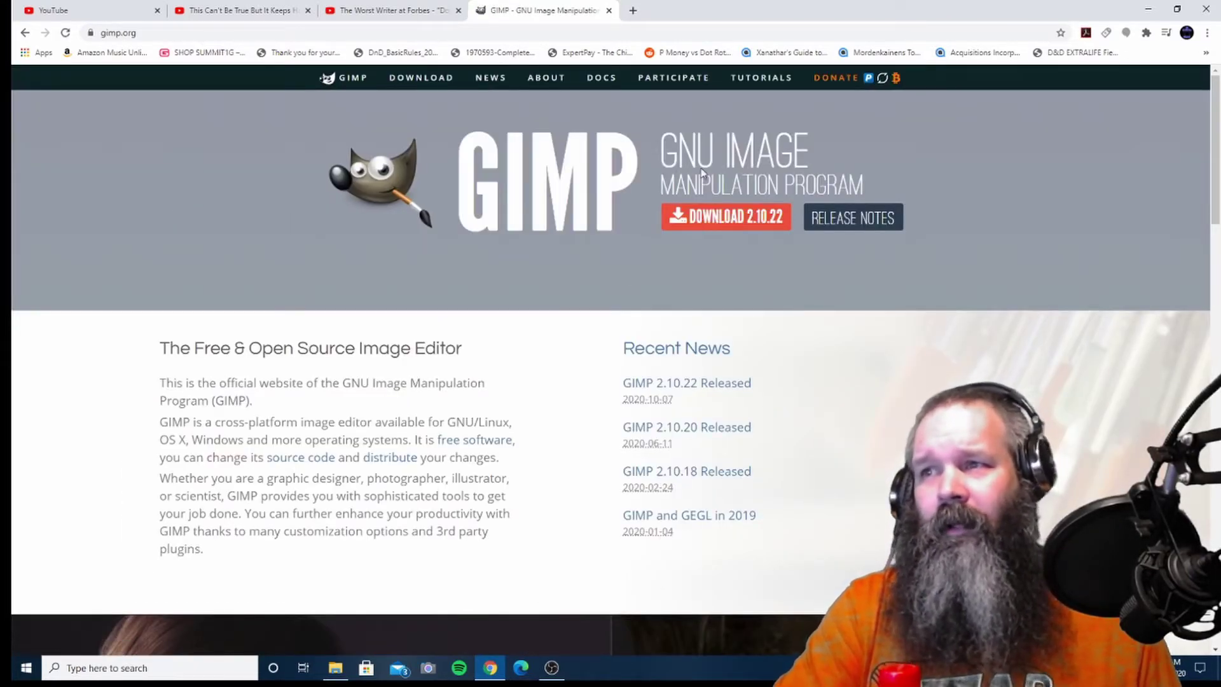
Step: Visit the GIMP 2.10.22 download page, then close that tab and minimize Chrome
click(712, 223)
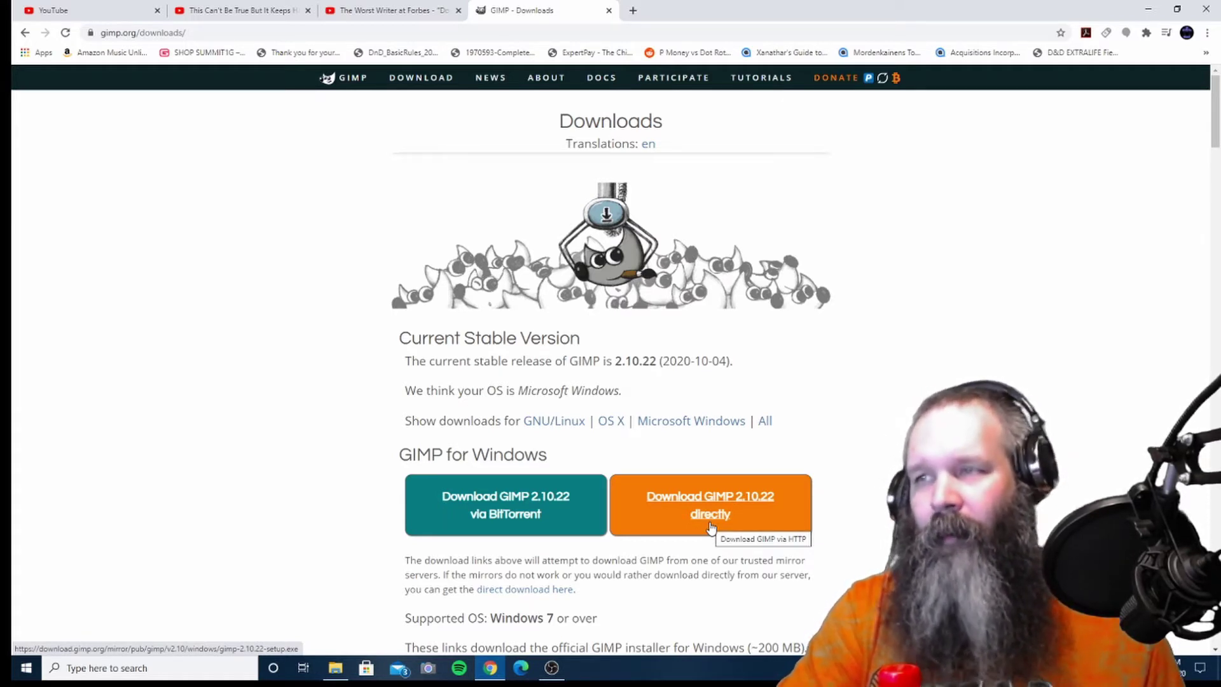
click(609, 11)
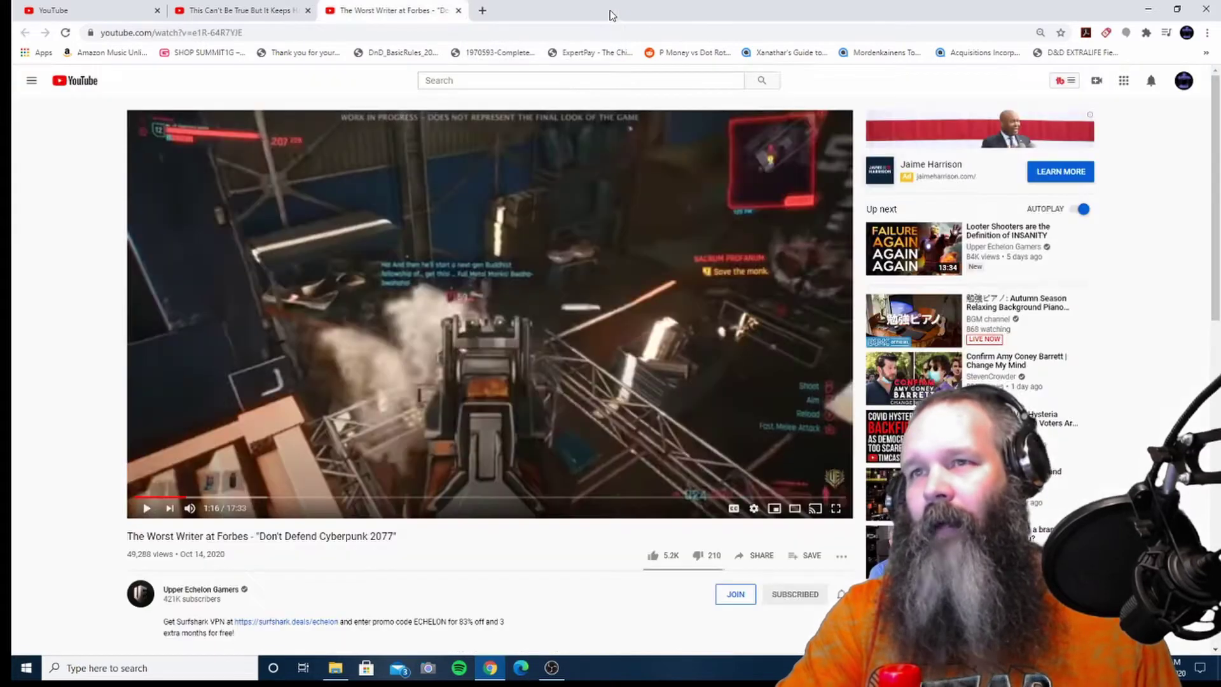
click(1149, 9)
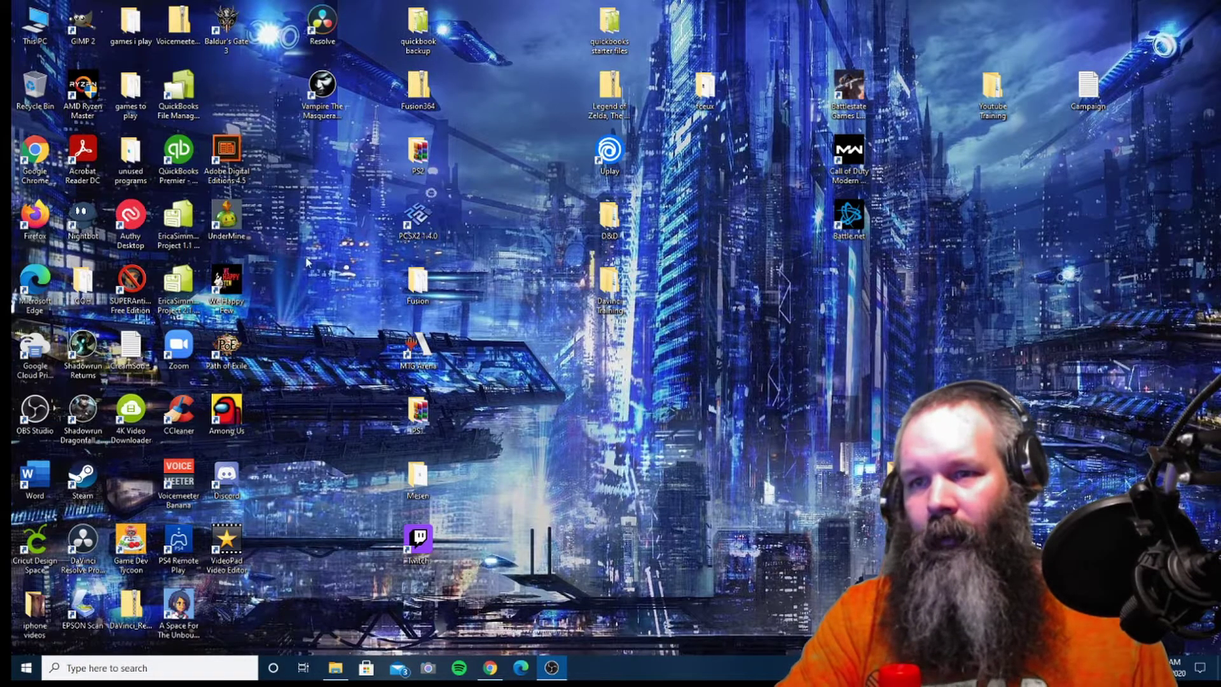
Step: Search Windows for 'Gimp' and launch the GIMP 2 app
click(206, 665)
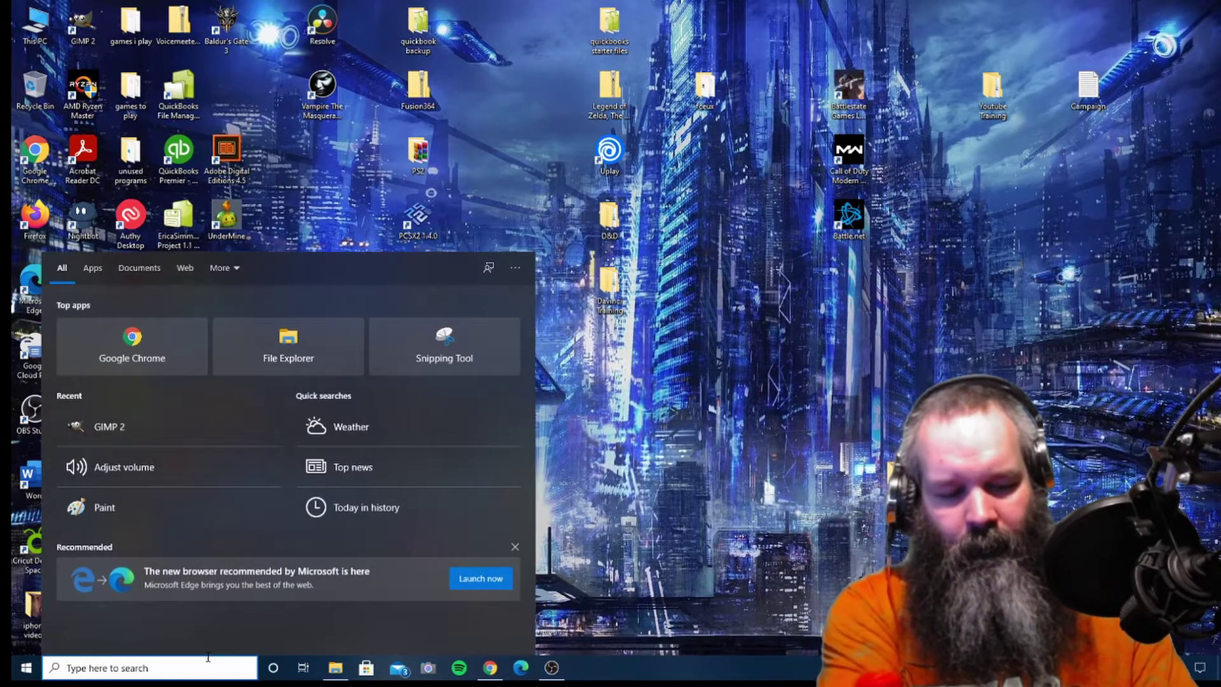
text(Gimp)
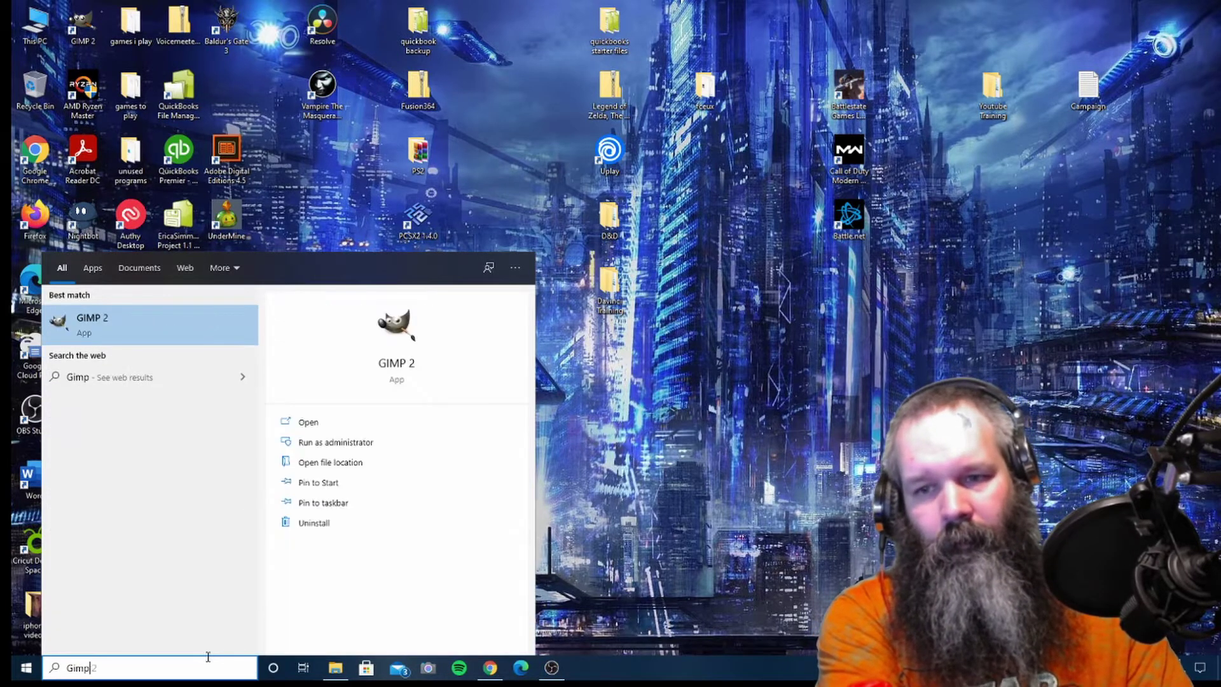
click(115, 332)
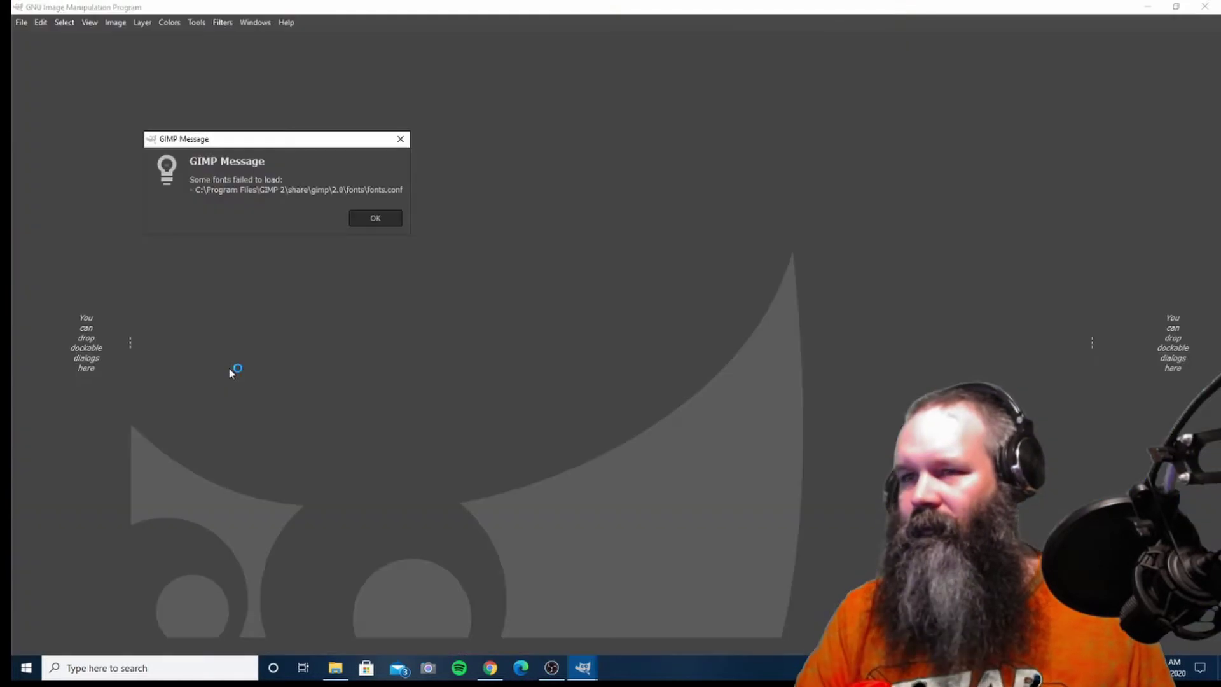
Step: Dismiss the font-loading warning and set the foreground colour to white
click(384, 223)
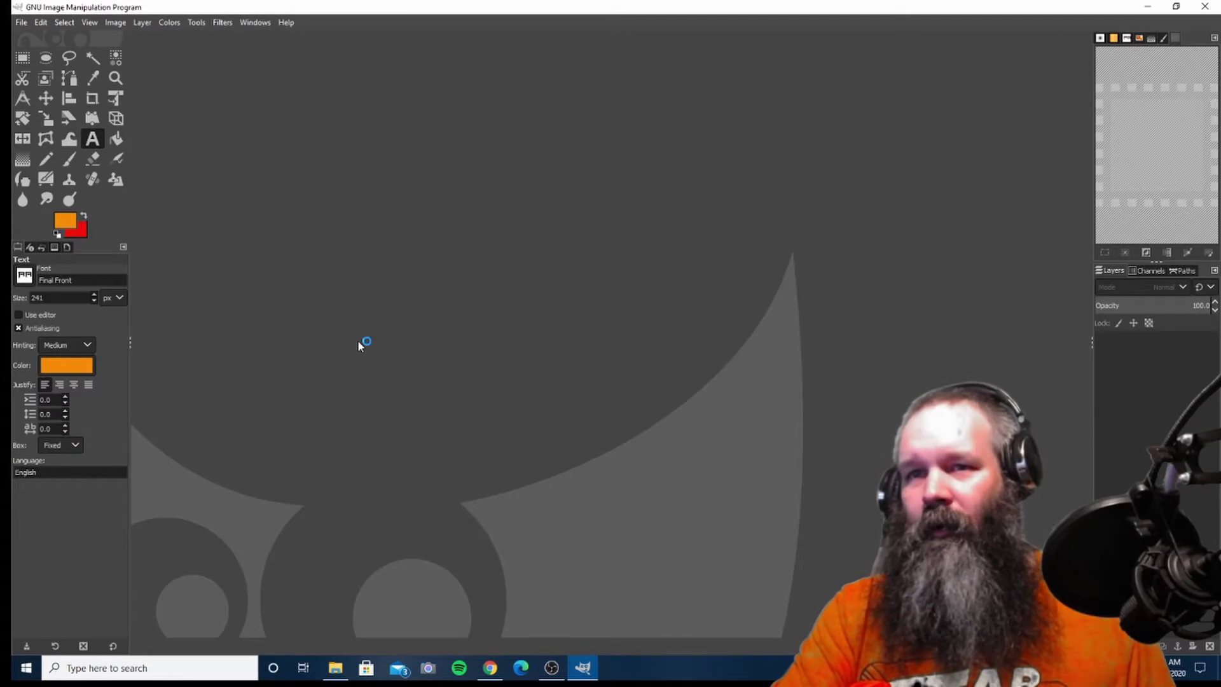
click(70, 225)
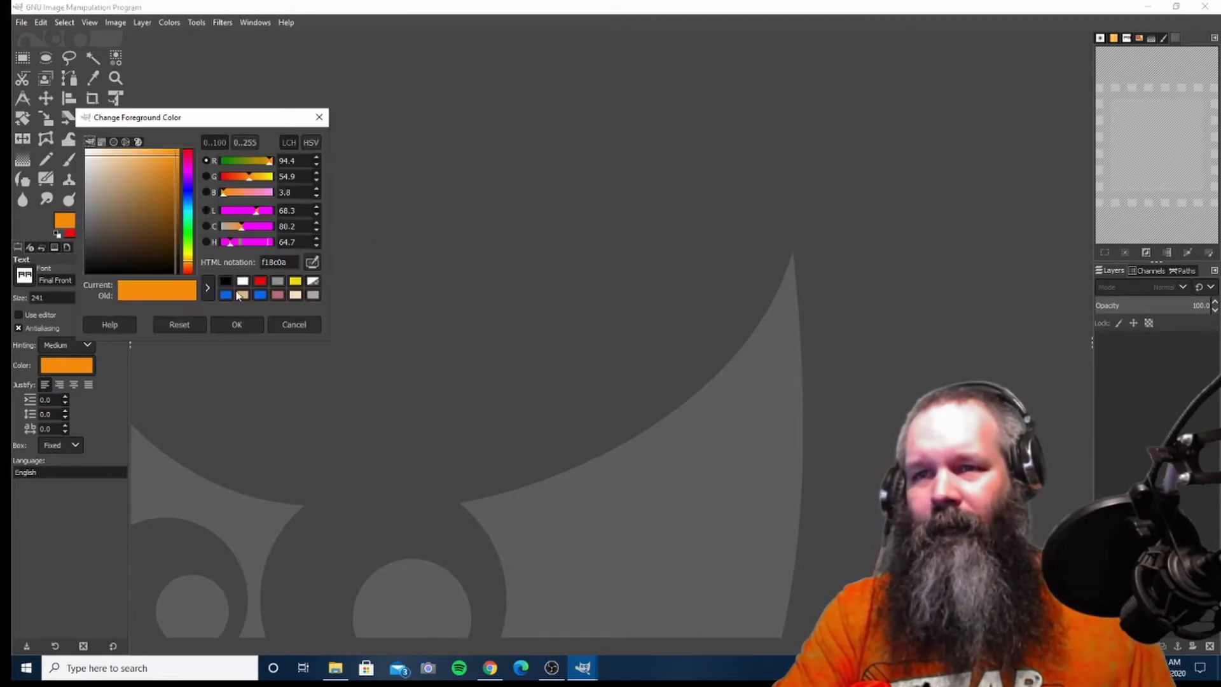
click(243, 281)
click(236, 324)
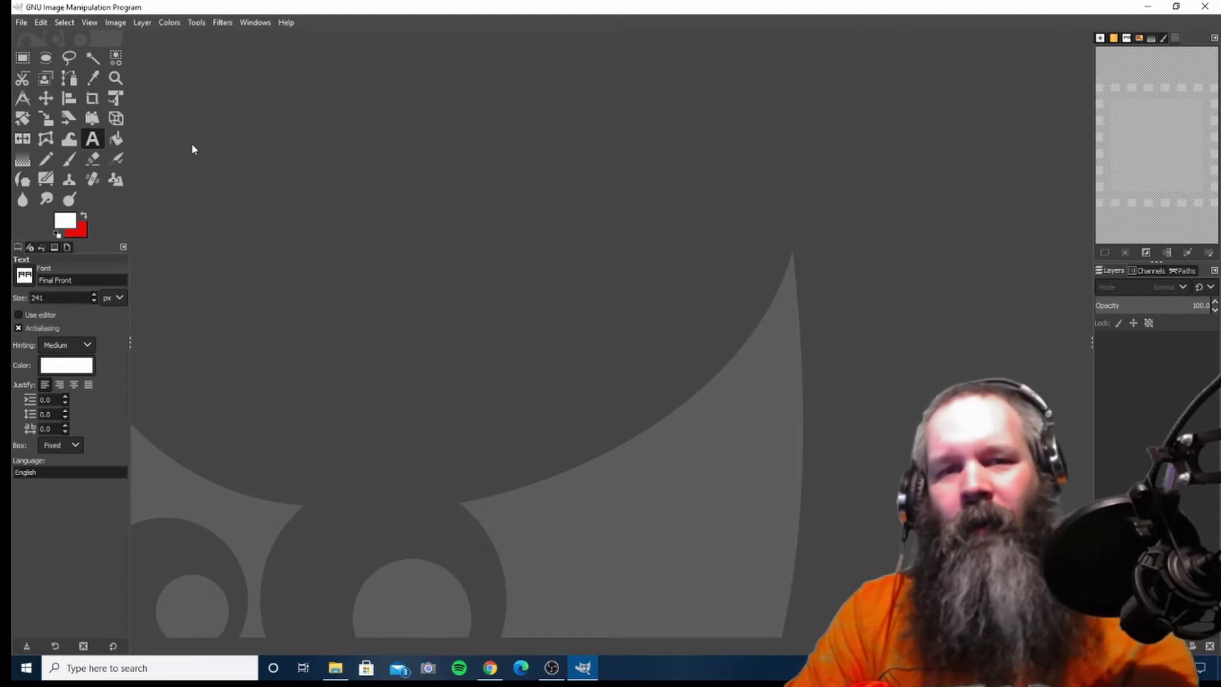
Step: Create a new 1280×720 image with a Transparency fill
click(23, 25)
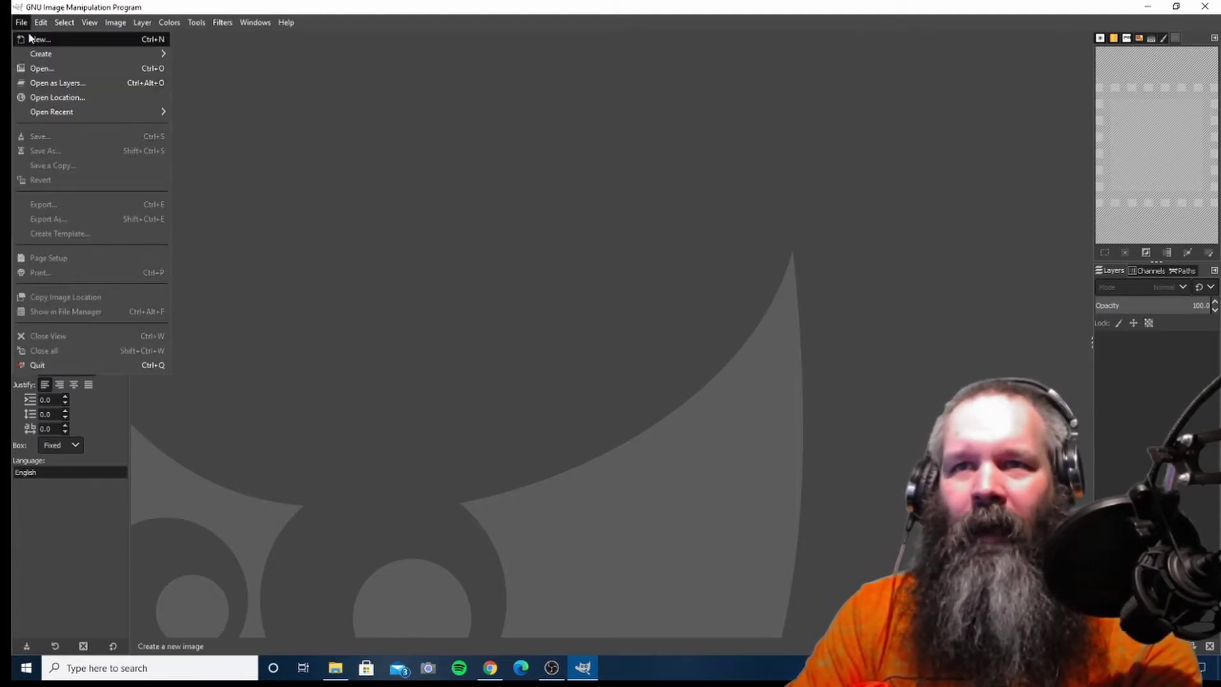
click(29, 33)
double_click(121, 97)
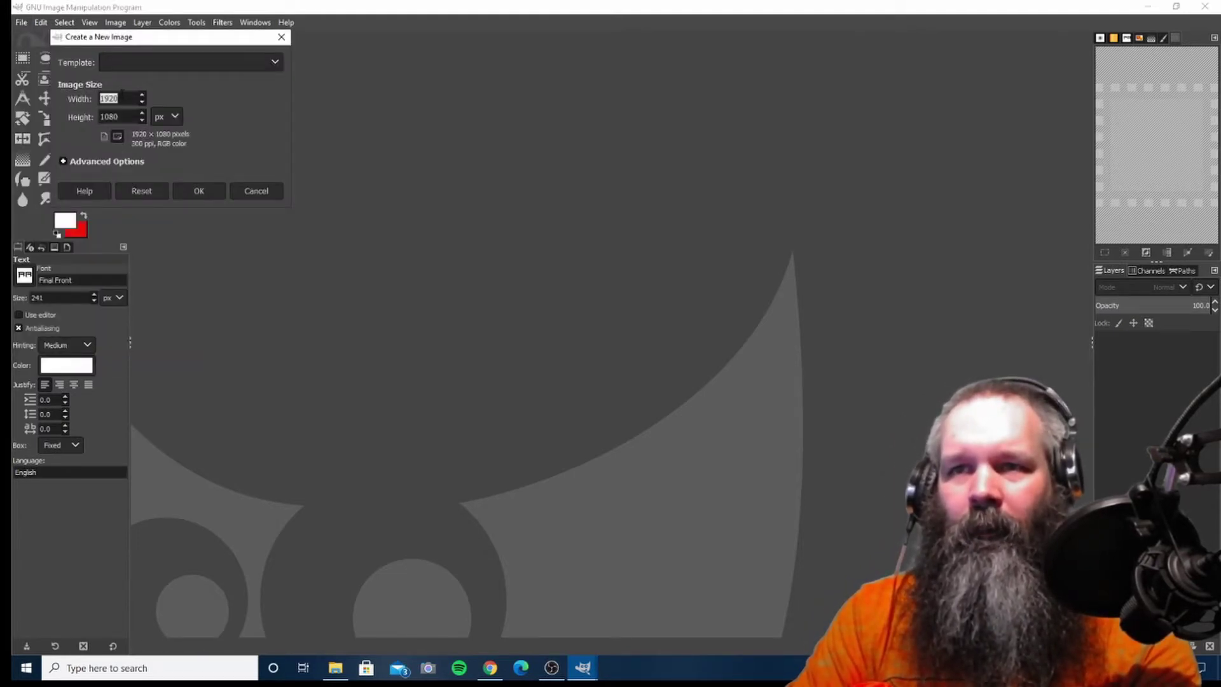
text(1)
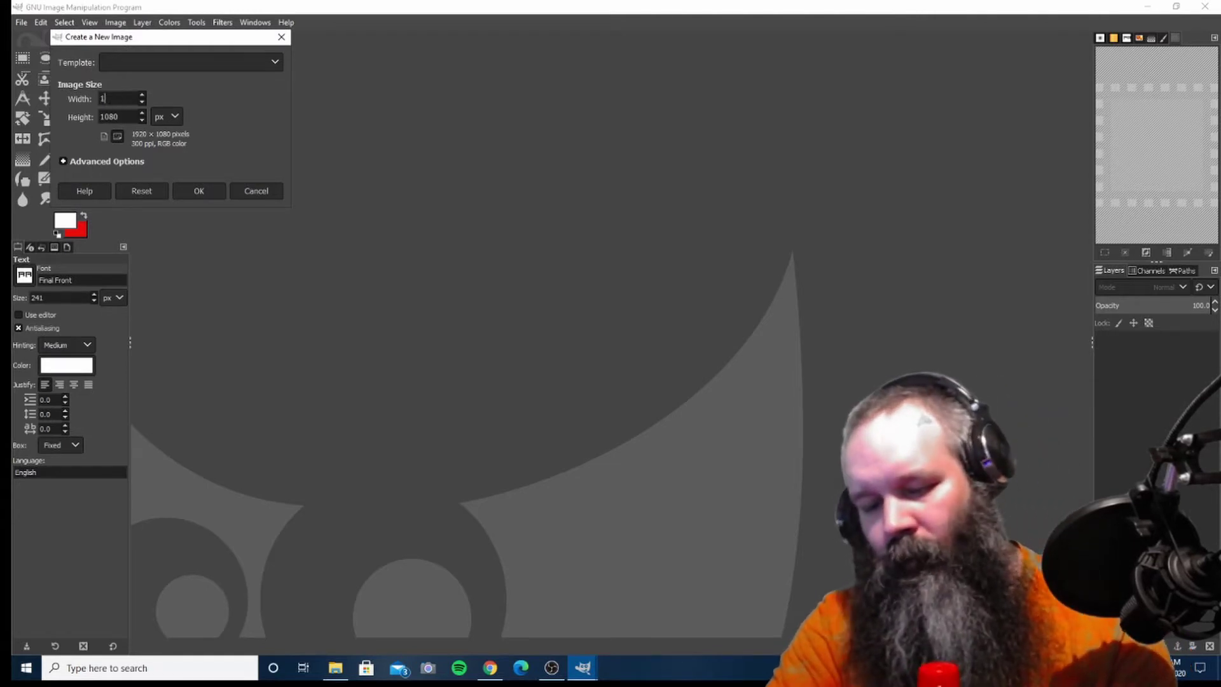
text(280)
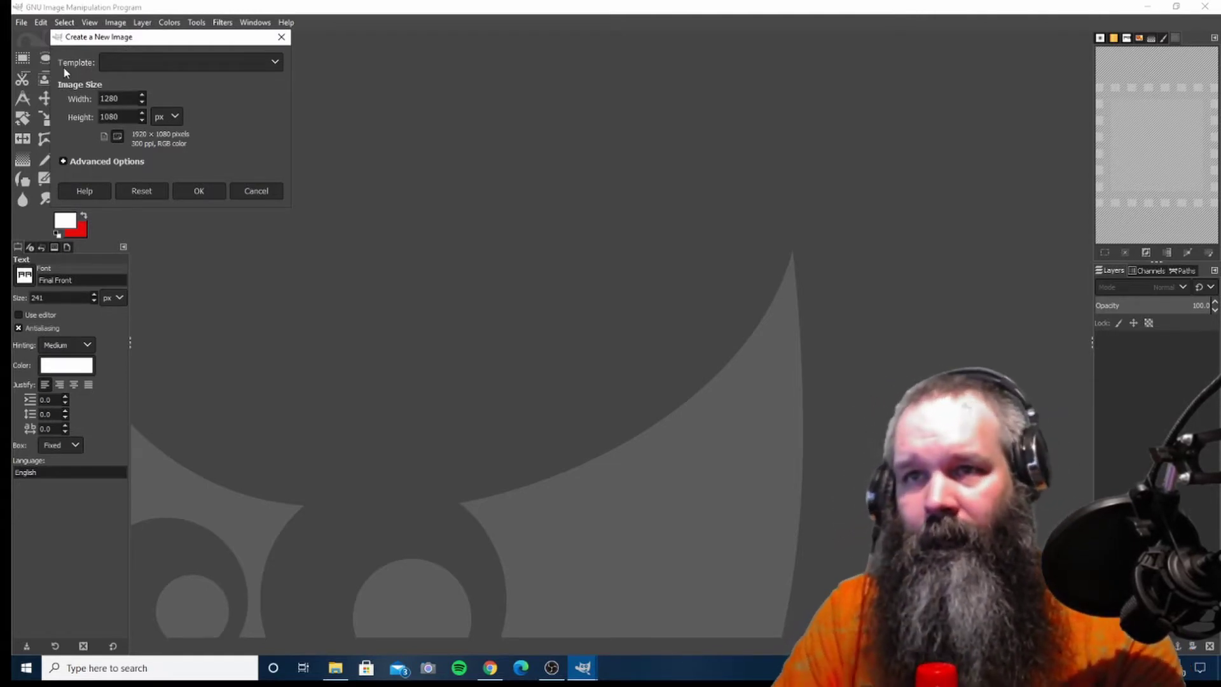
key(Tab)
text(7)
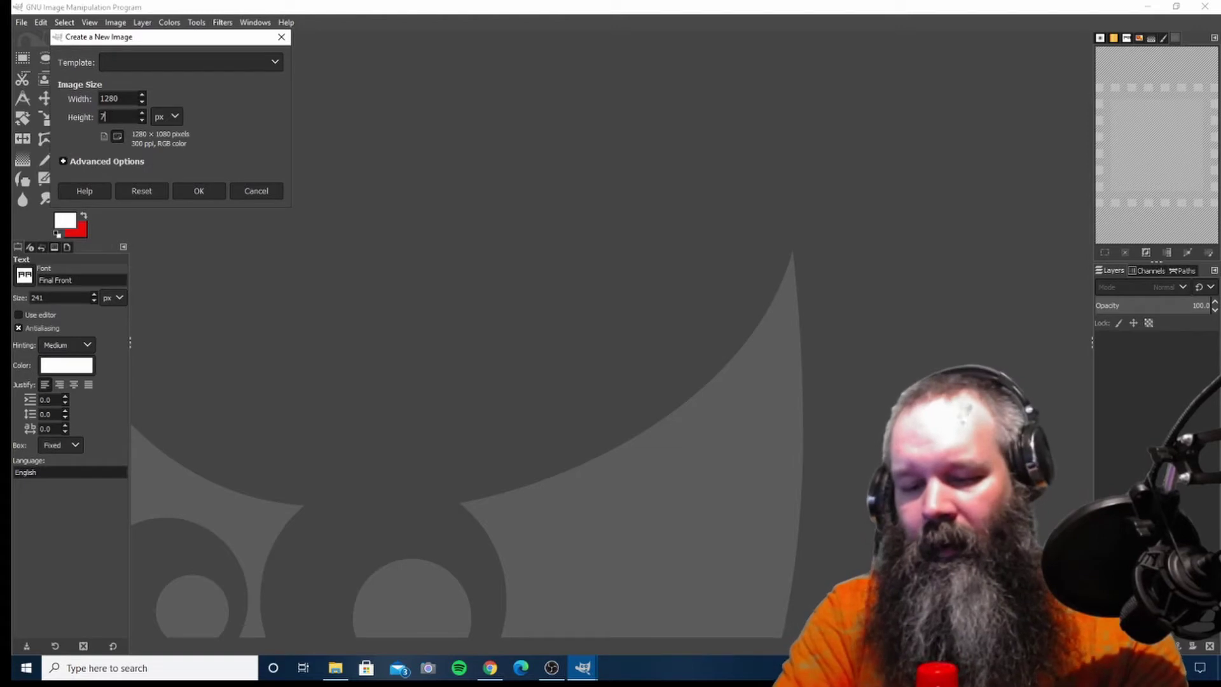
click(125, 161)
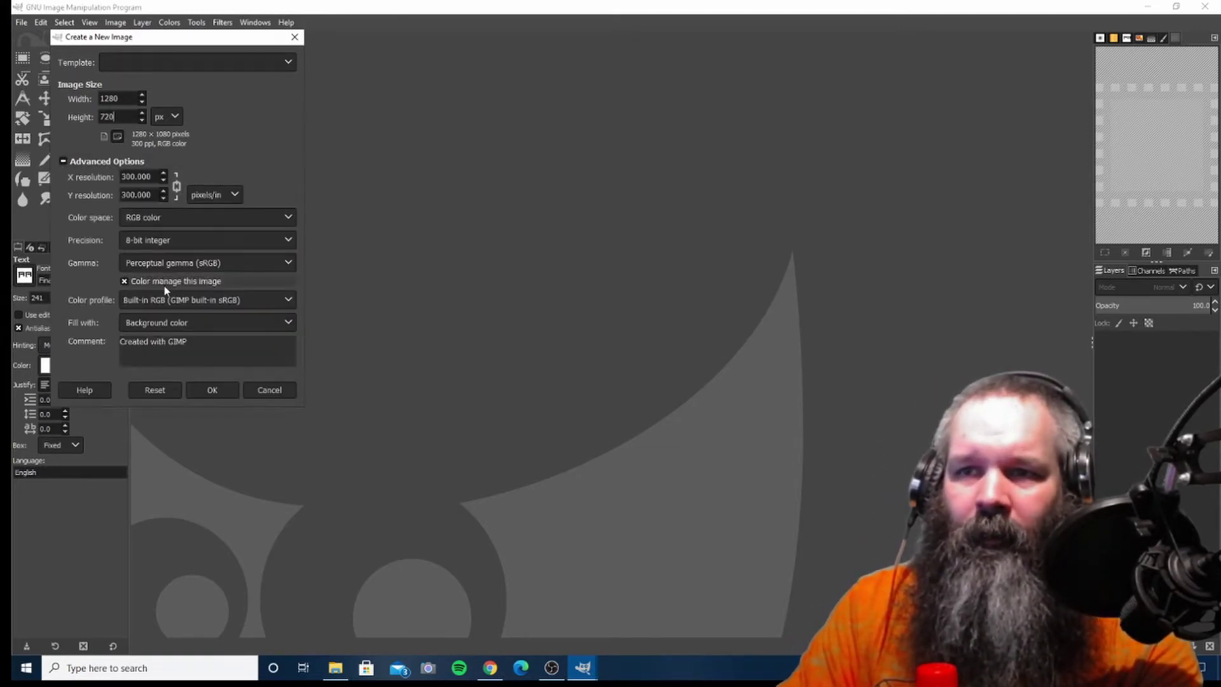
click(170, 322)
click(167, 358)
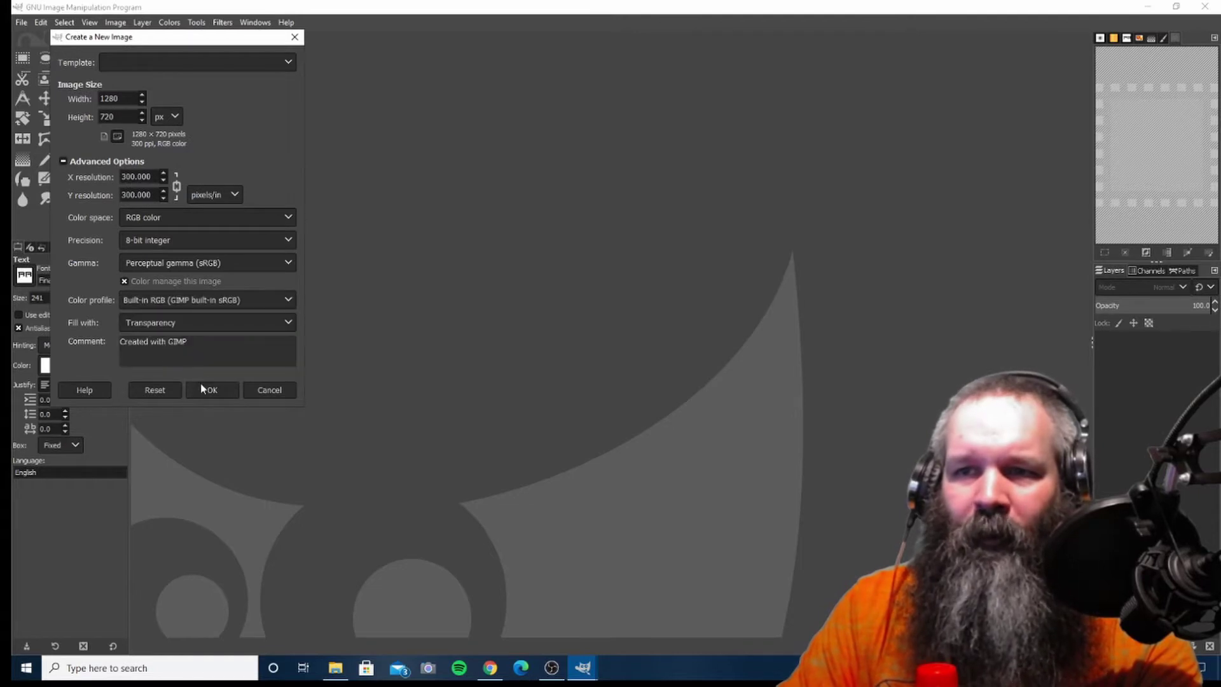
click(209, 389)
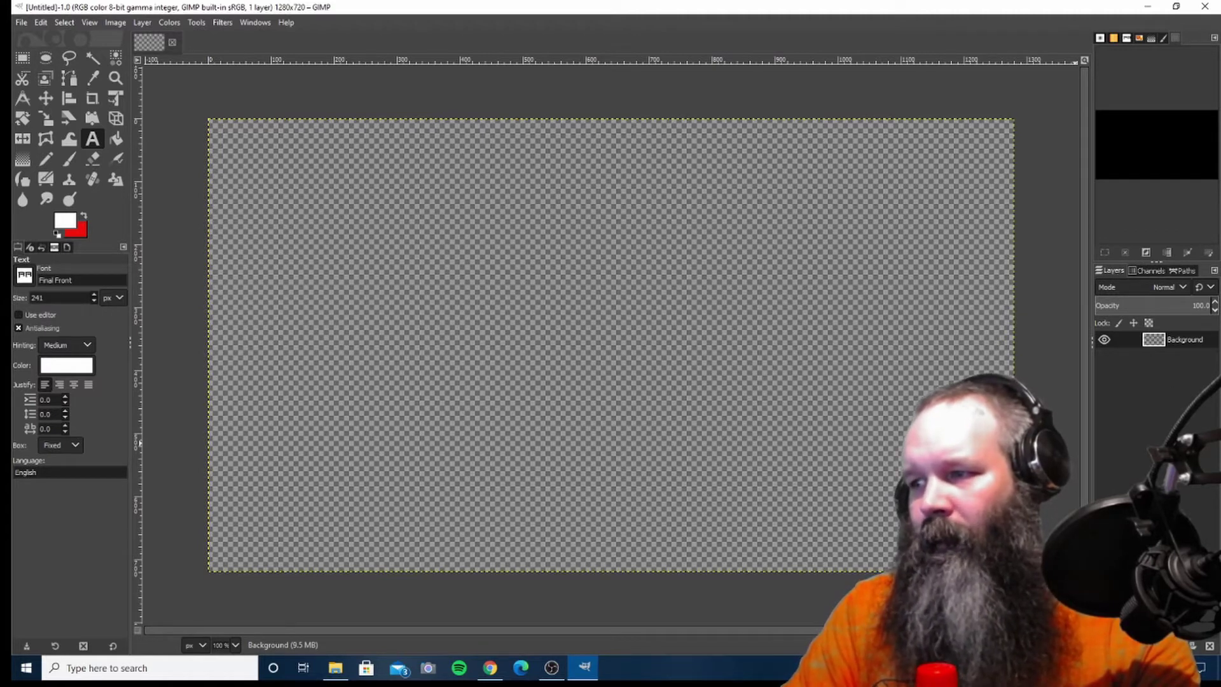
Step: Add a new empty layer and bring Chrome back to the front
key(shift+ctrl+n)
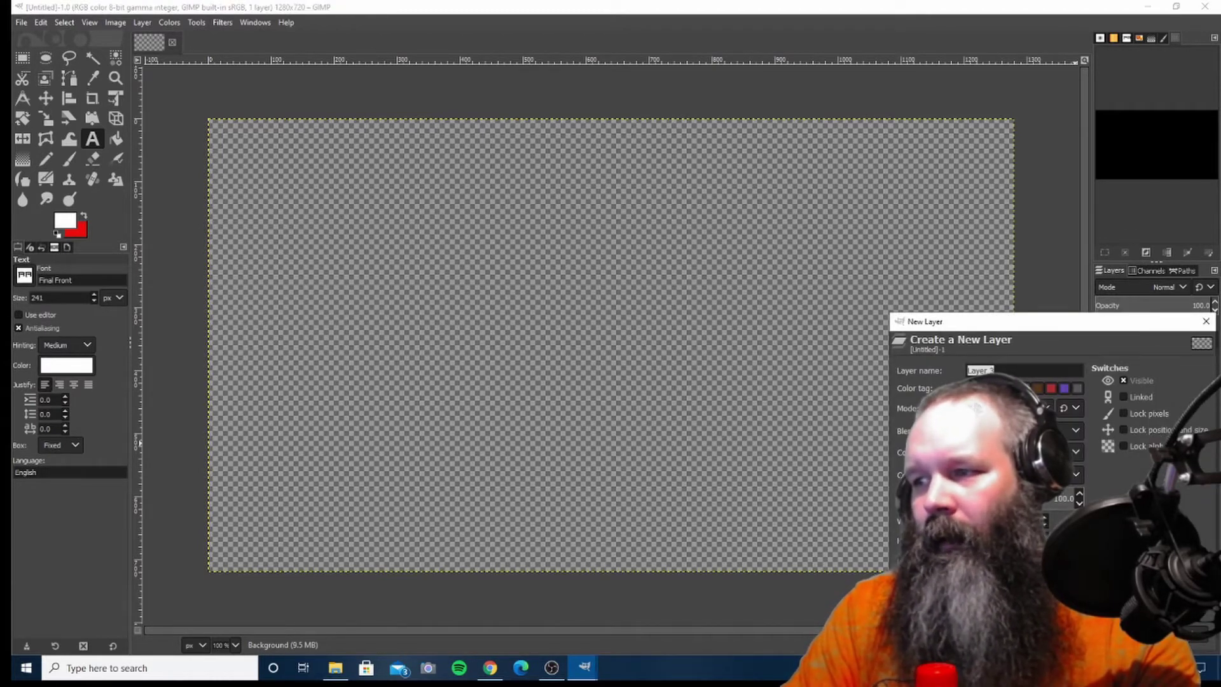
key(Return)
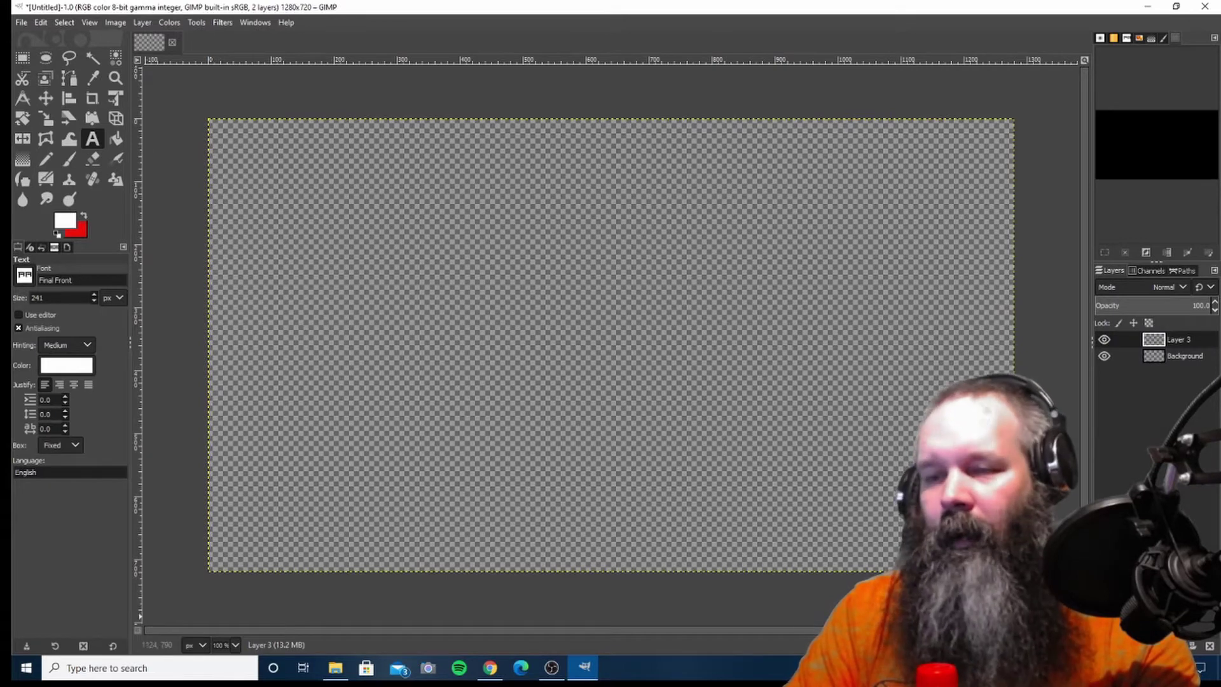
click(495, 678)
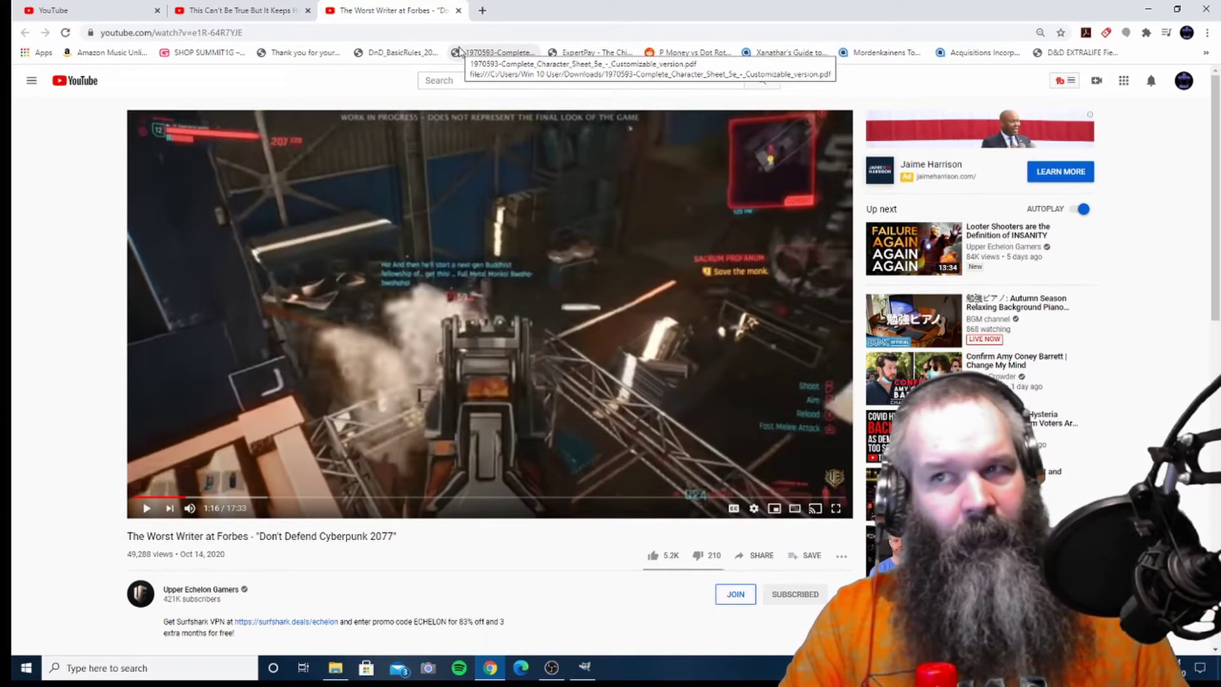
Step: Search Google for 'Dungeons and Dragons' in a new tab and show image results
click(485, 13)
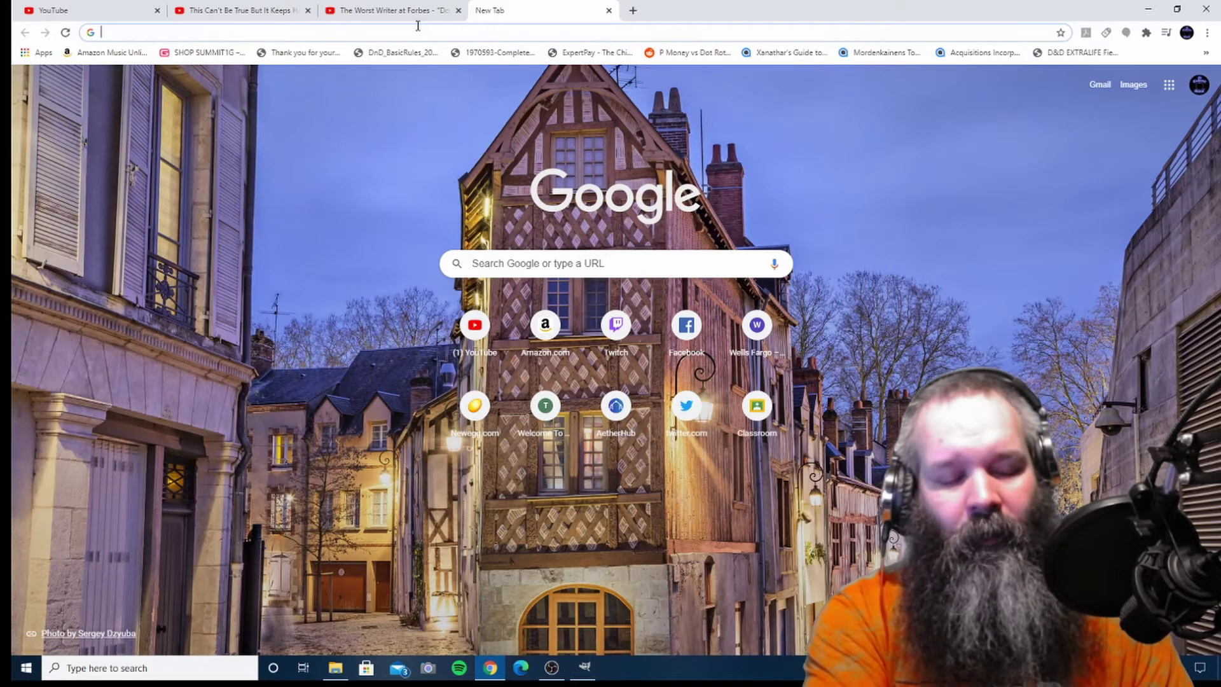
text(Dungeons a)
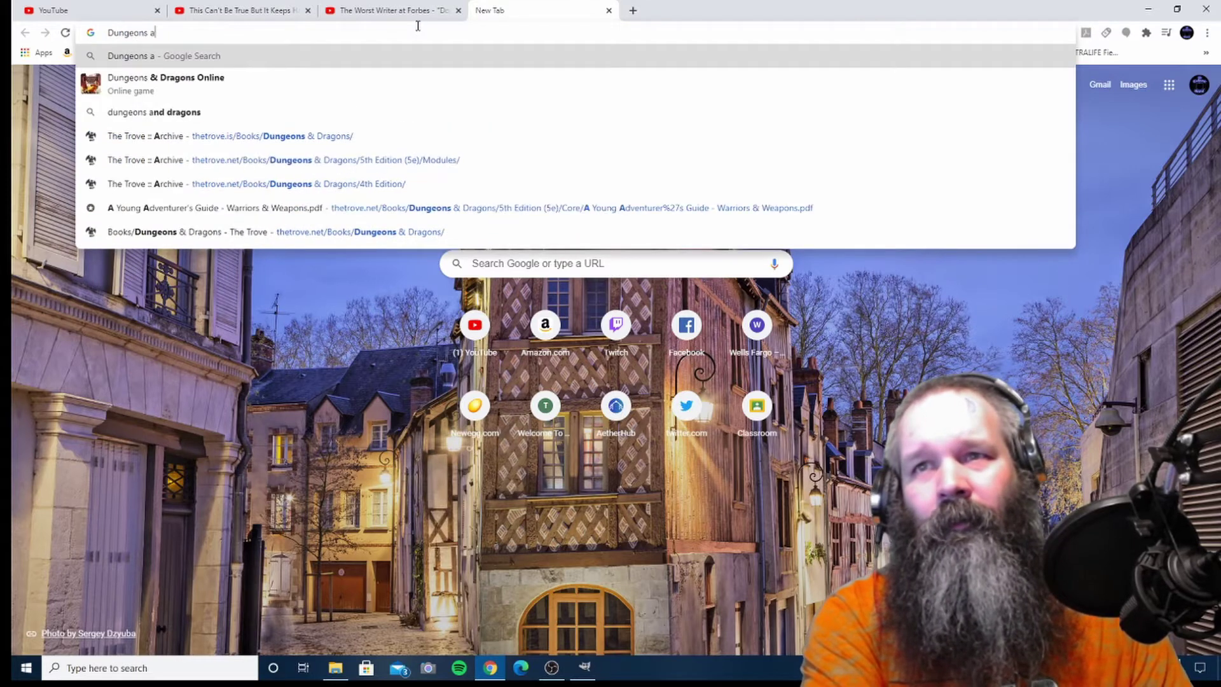
text(nd Dragons)
key(Return)
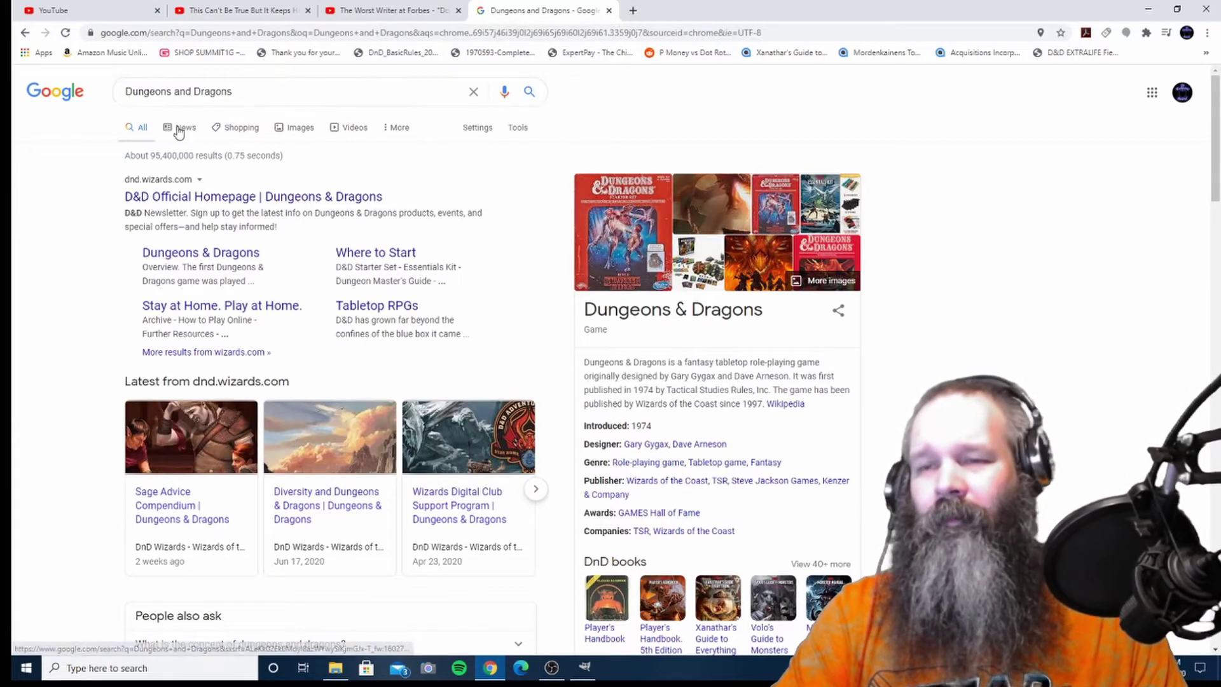
click(1206, 53)
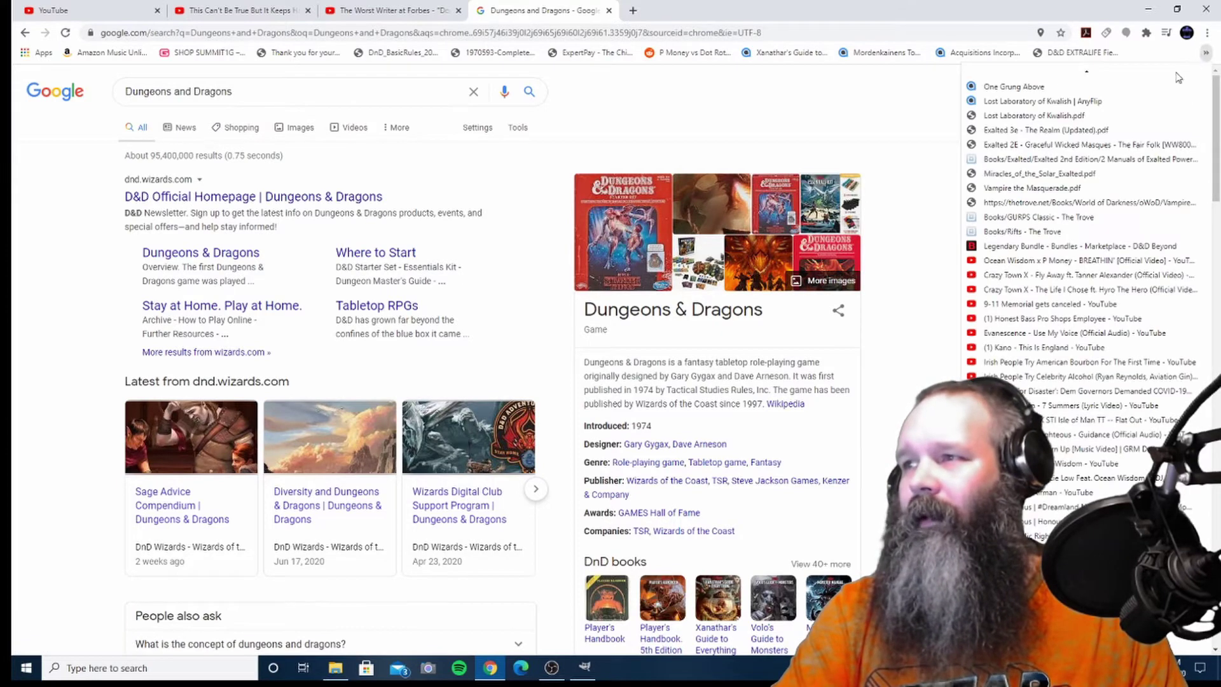
click(304, 129)
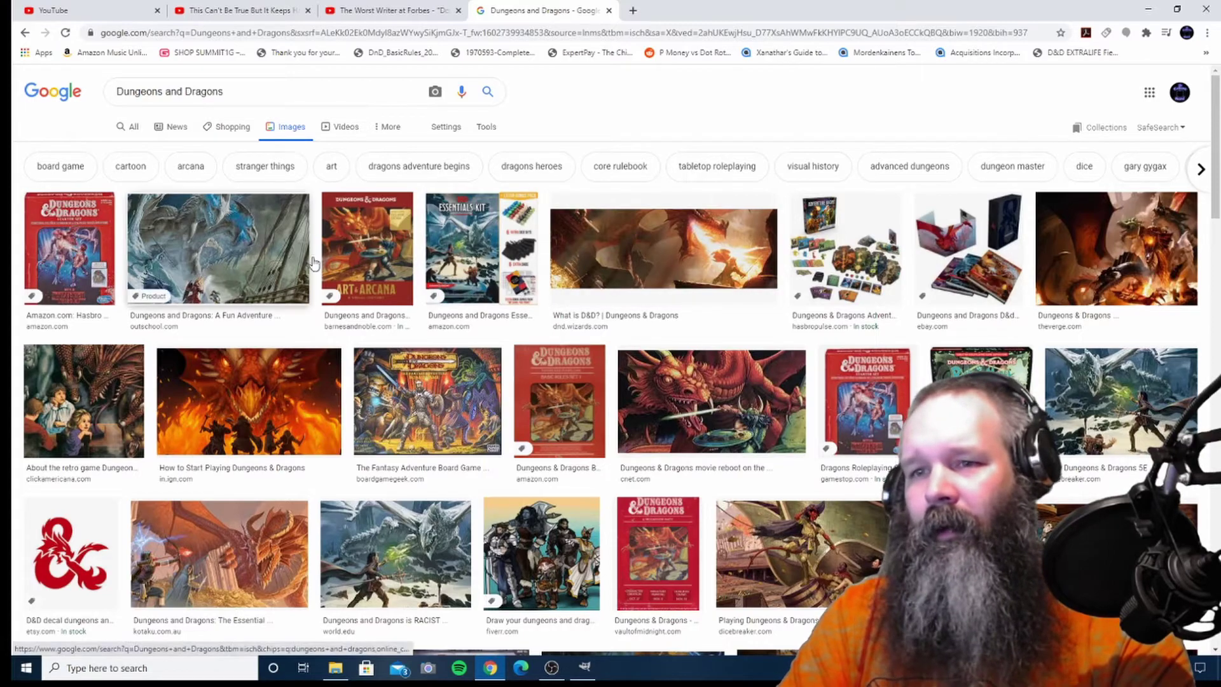
Step: Enlarge the fiery D&D Alignments logo and save the image into Pictures
scroll(313, 263, down, 5)
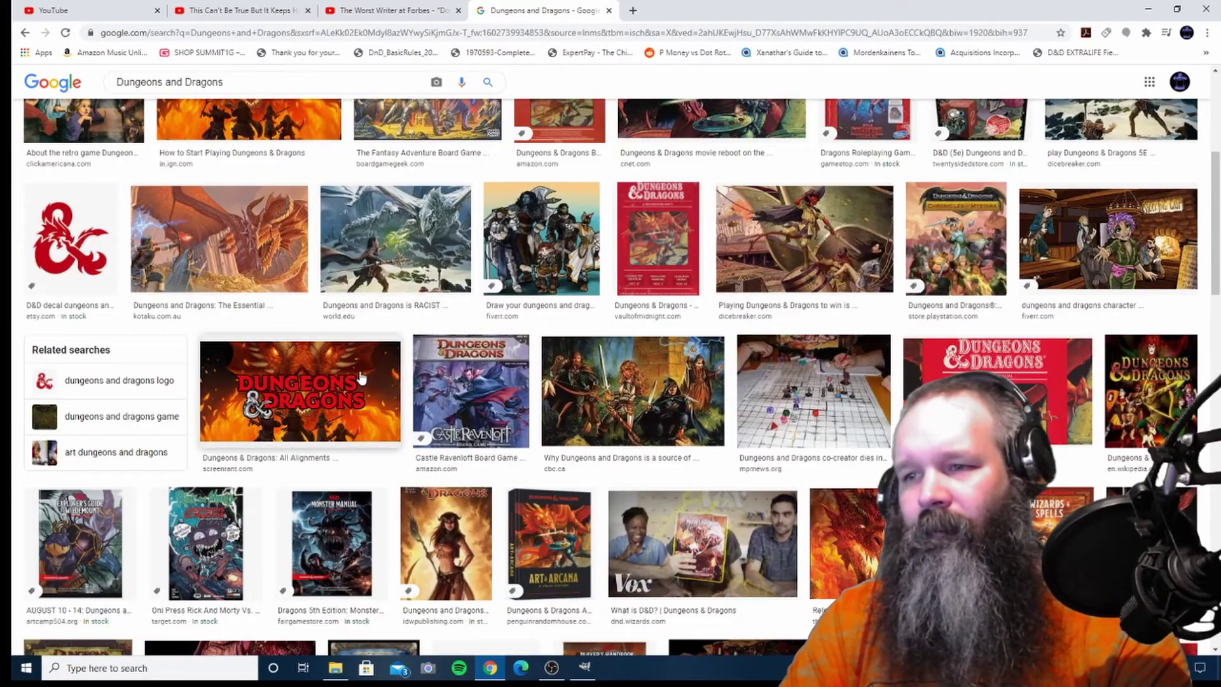
click(361, 377)
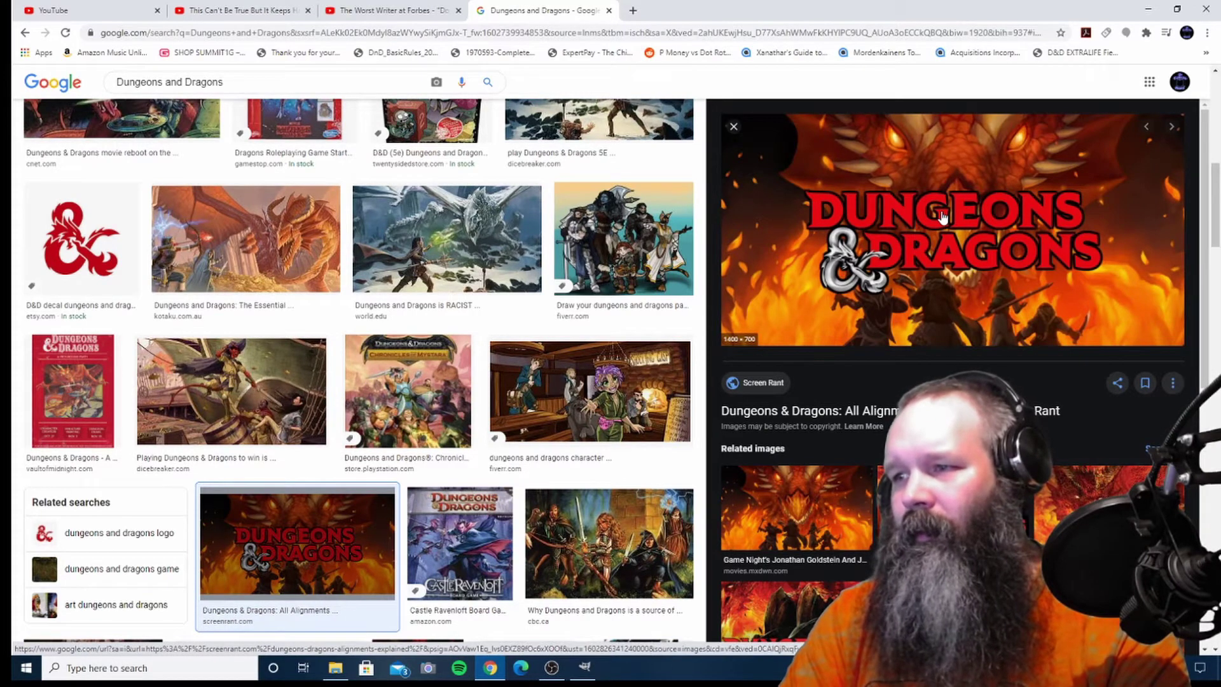
right_click(943, 217)
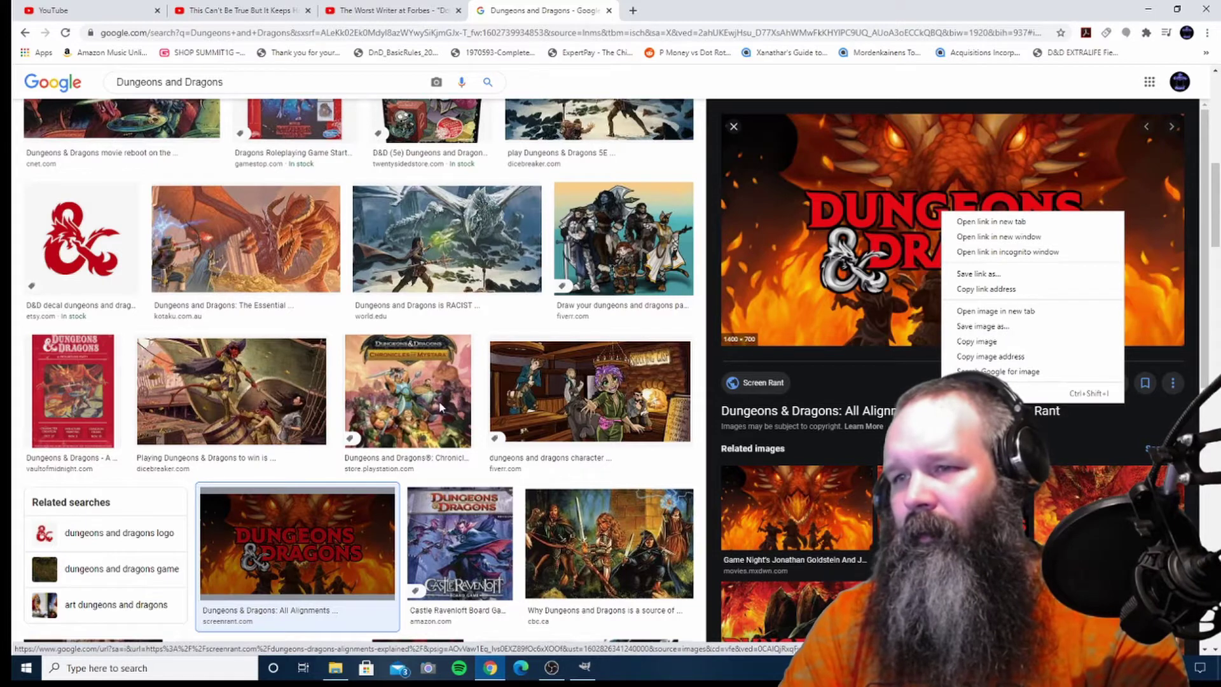
click(1008, 327)
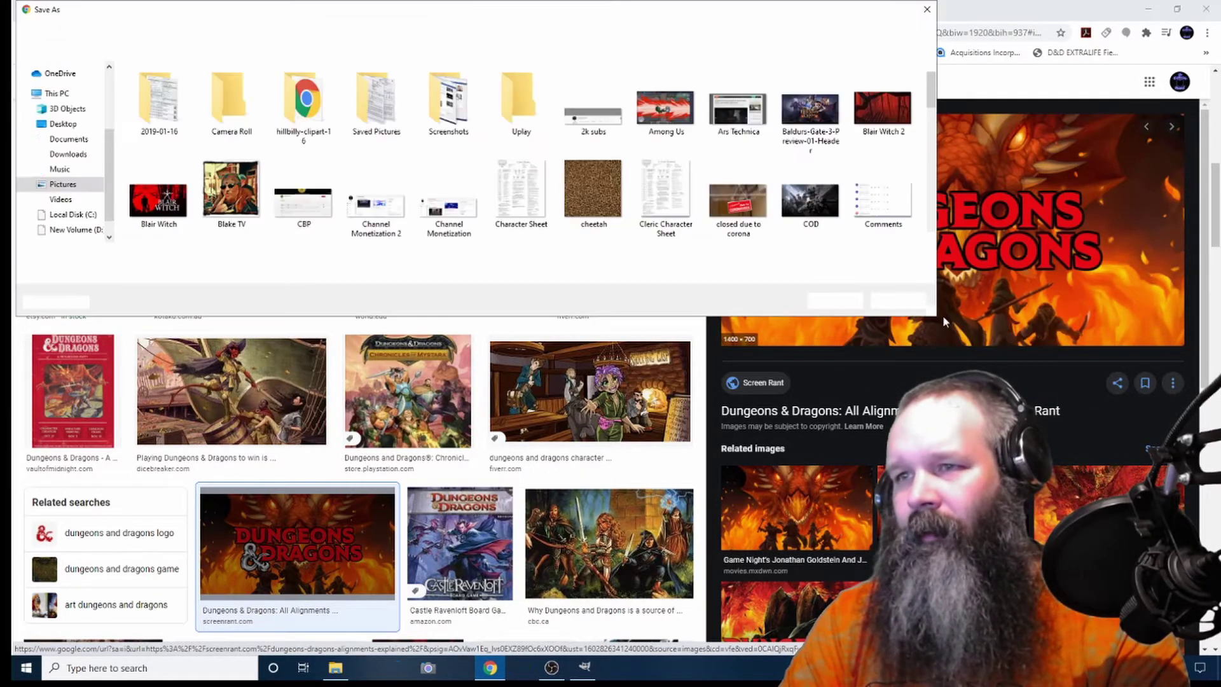
click(814, 301)
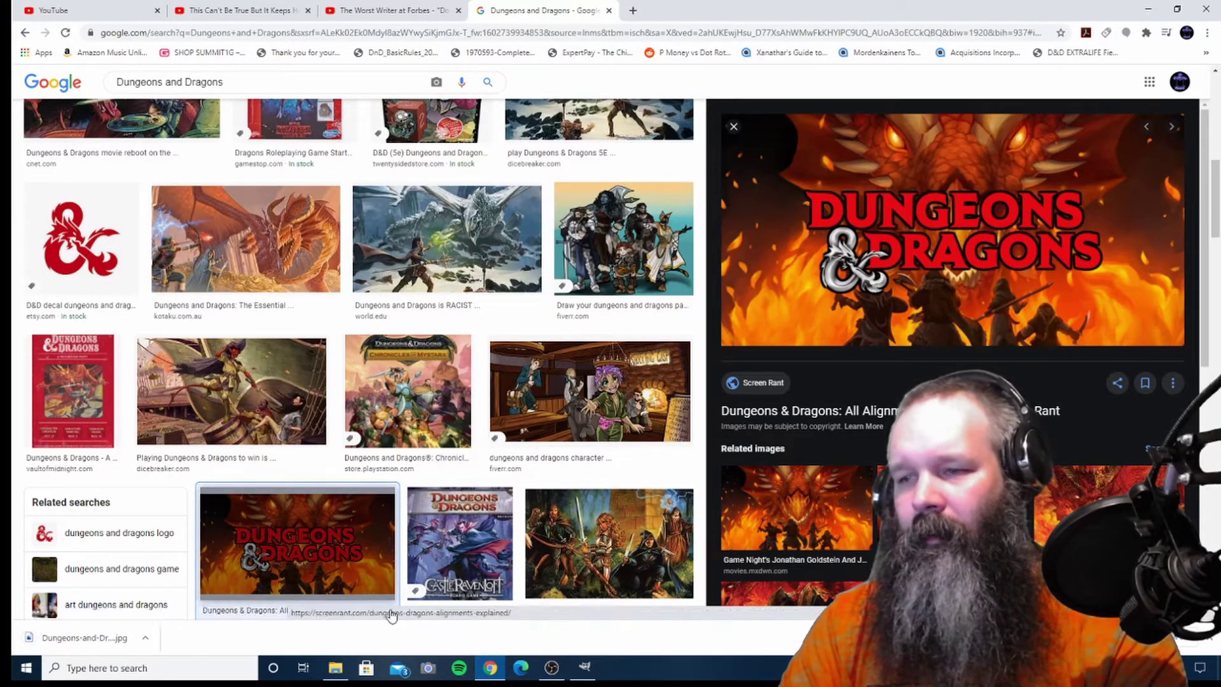
Step: Show the downloaded JPG in its folder, close Explorer, and return to GIMP
click(150, 641)
click(167, 596)
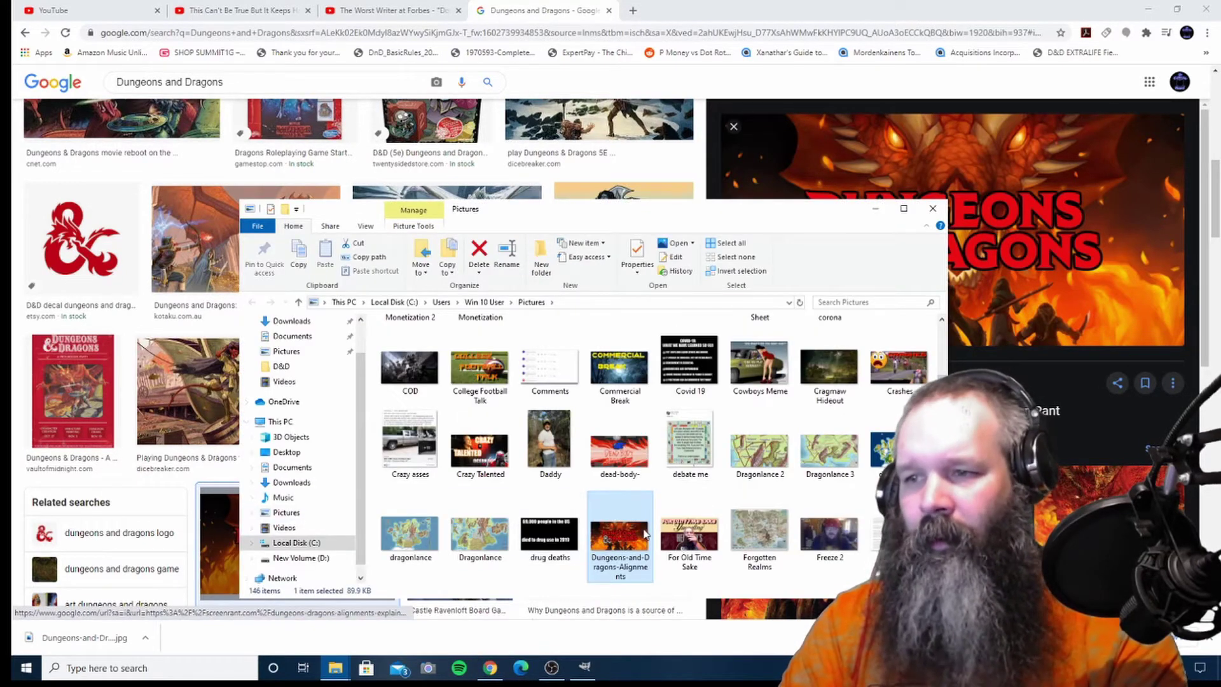
click(933, 208)
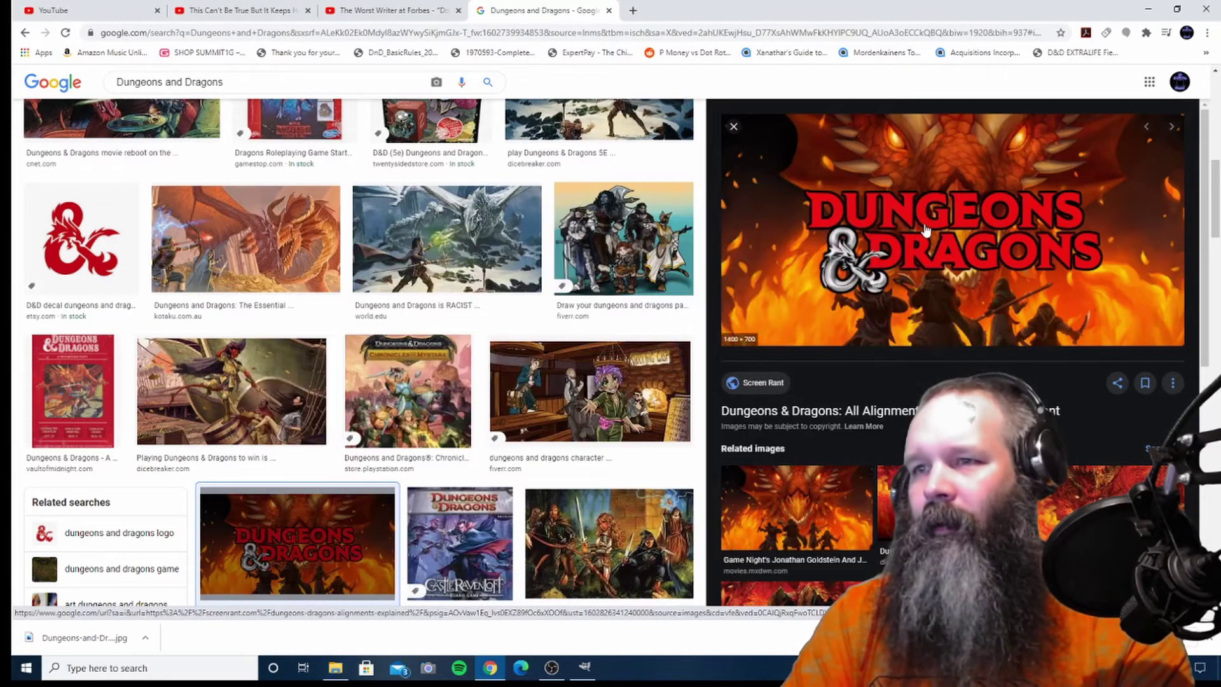
click(584, 666)
Step: Open Dungeons-and-Dragons-Alignments.jpg from the Pictures folder in GIMP
click(21, 23)
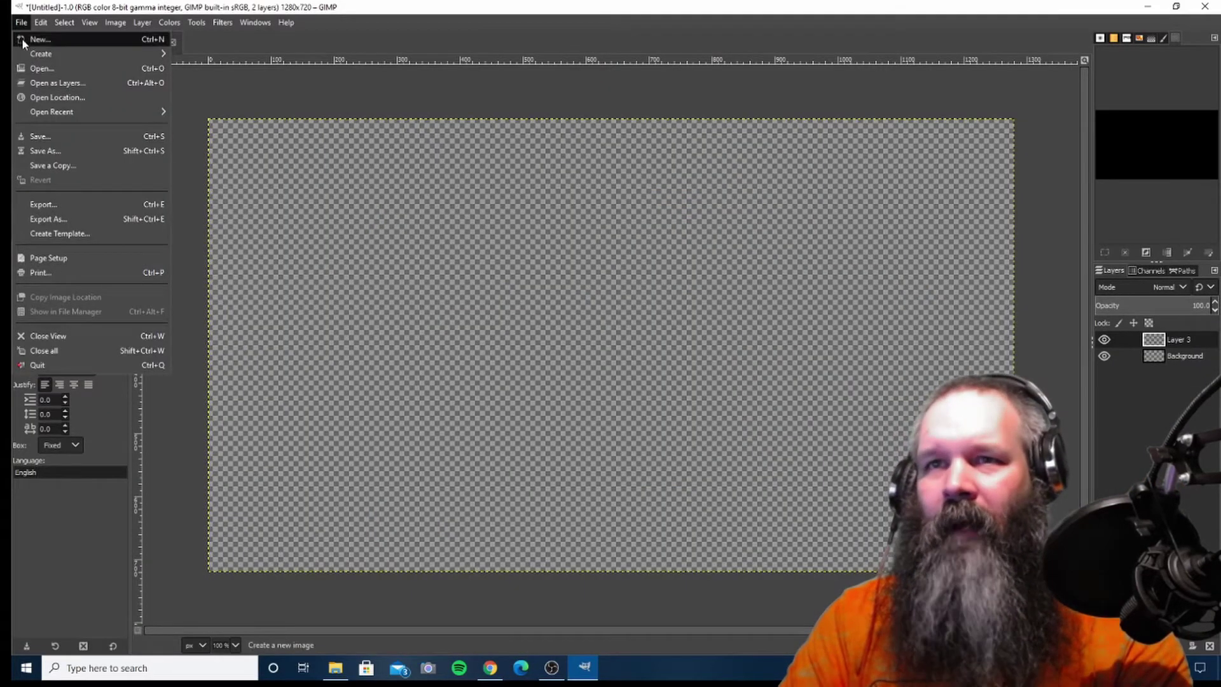
click(44, 71)
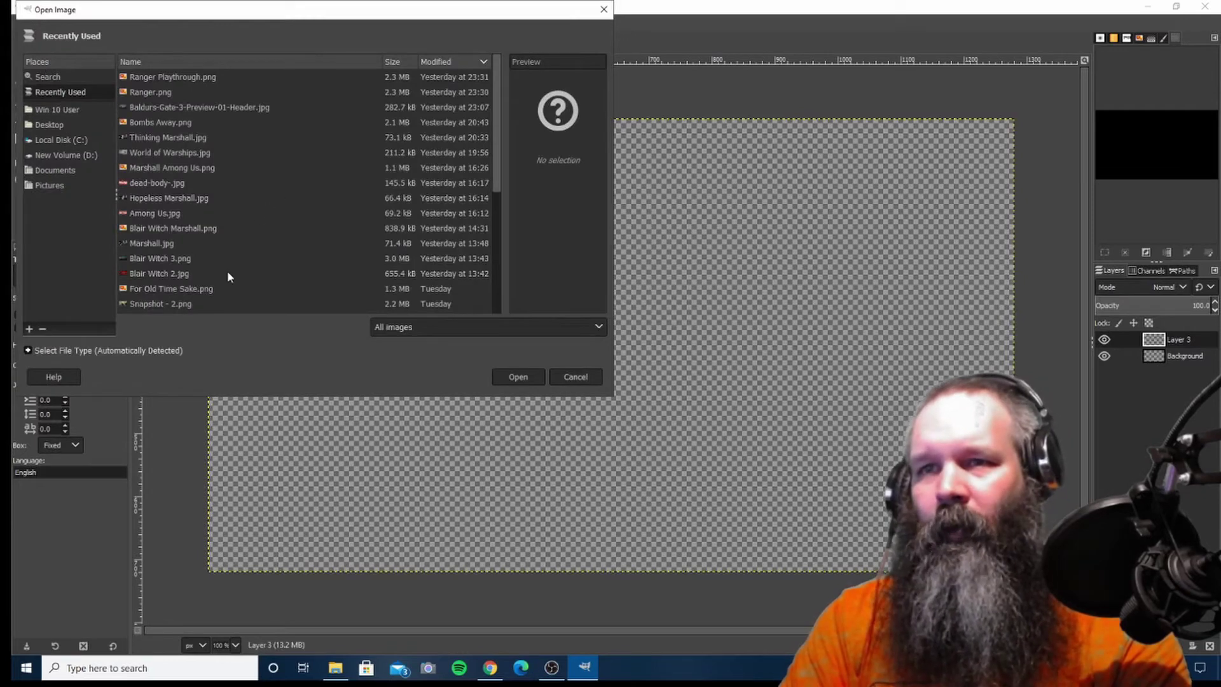
scroll(227, 270, down, 3)
scroll(227, 269, up, 3)
click(56, 185)
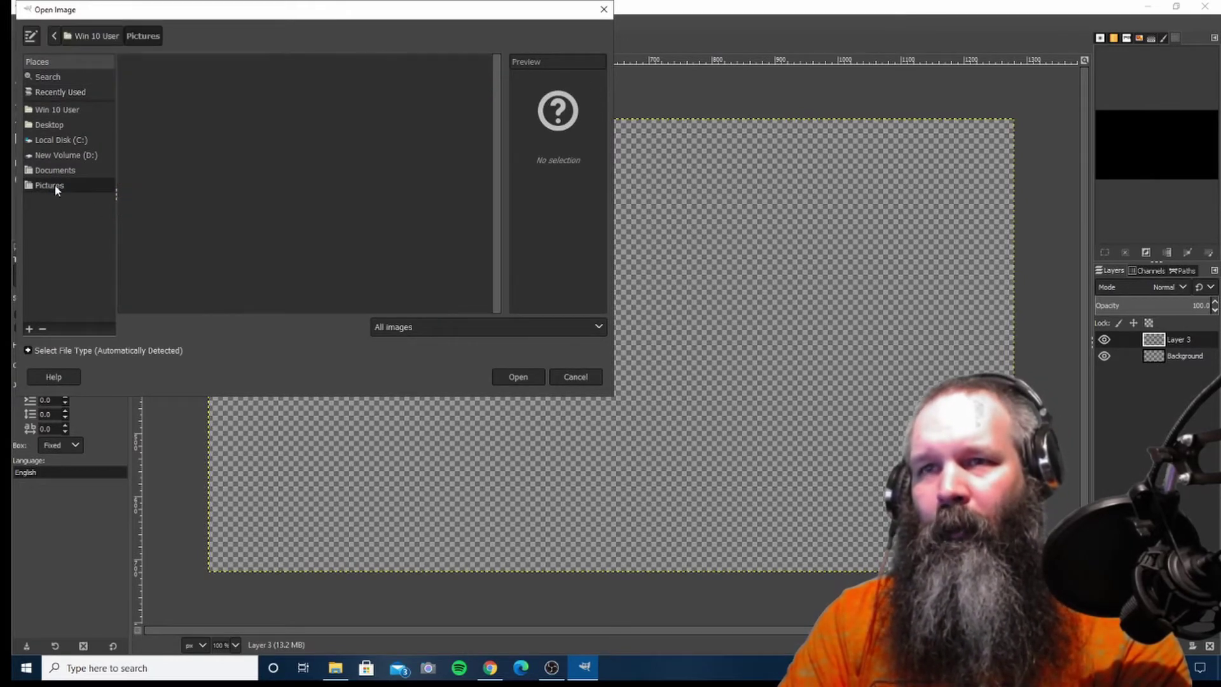
scroll(233, 230, down, 3)
scroll(234, 235, down, 10)
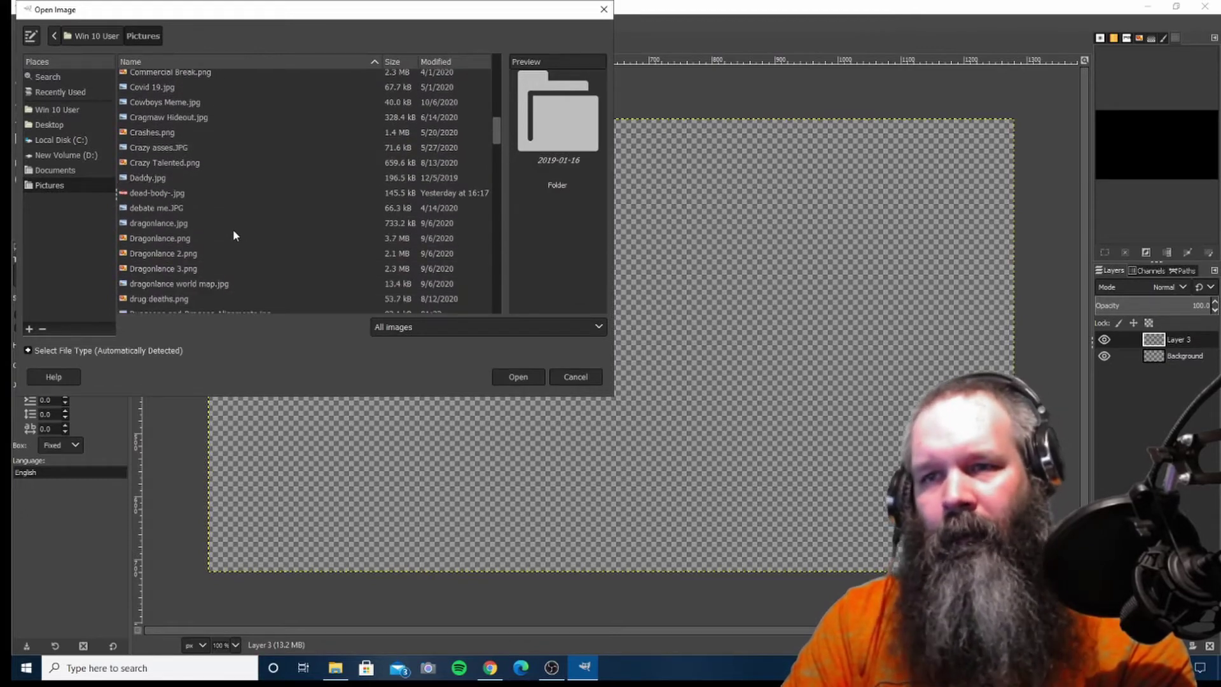
scroll(226, 283, down, 1)
click(227, 284)
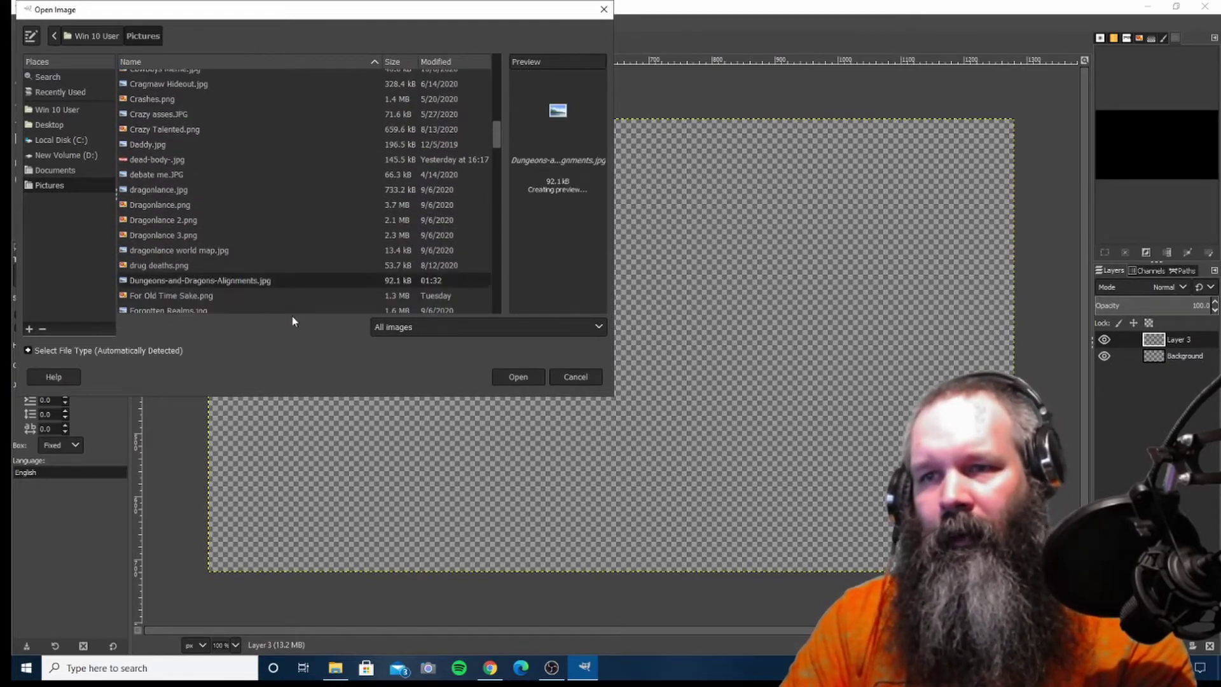
click(517, 376)
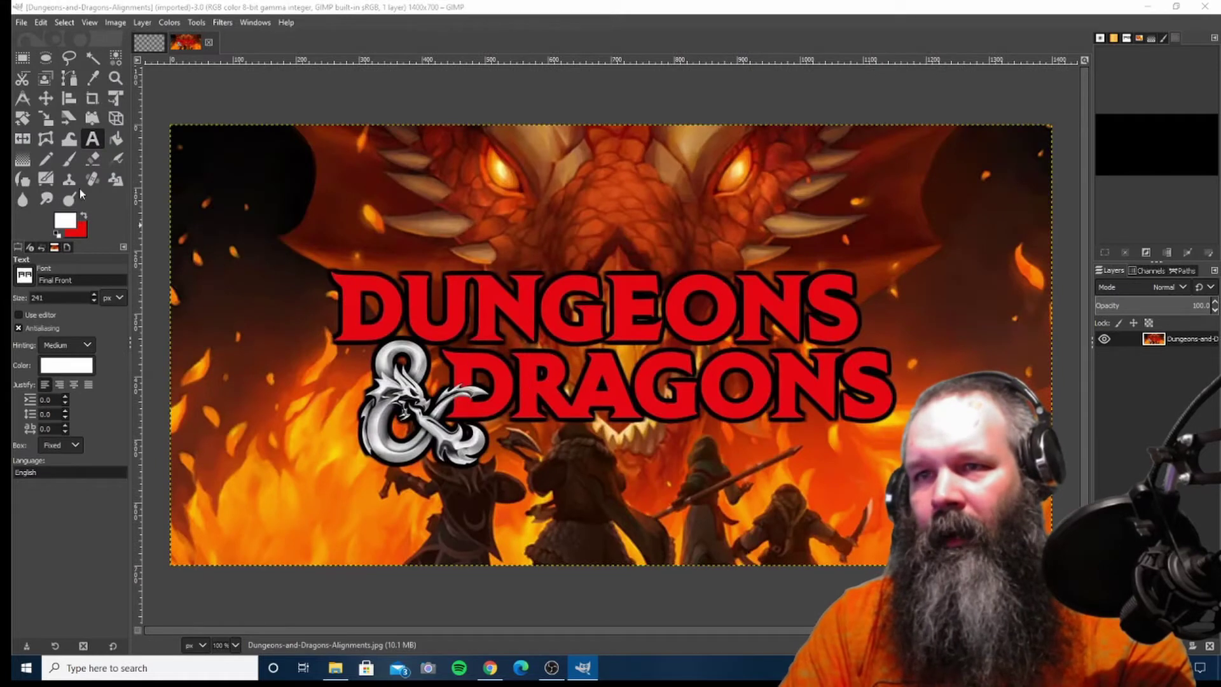
Step: Rectangle-select the entire D&D logo, copy it, and return to the Untitled canvas
click(22, 58)
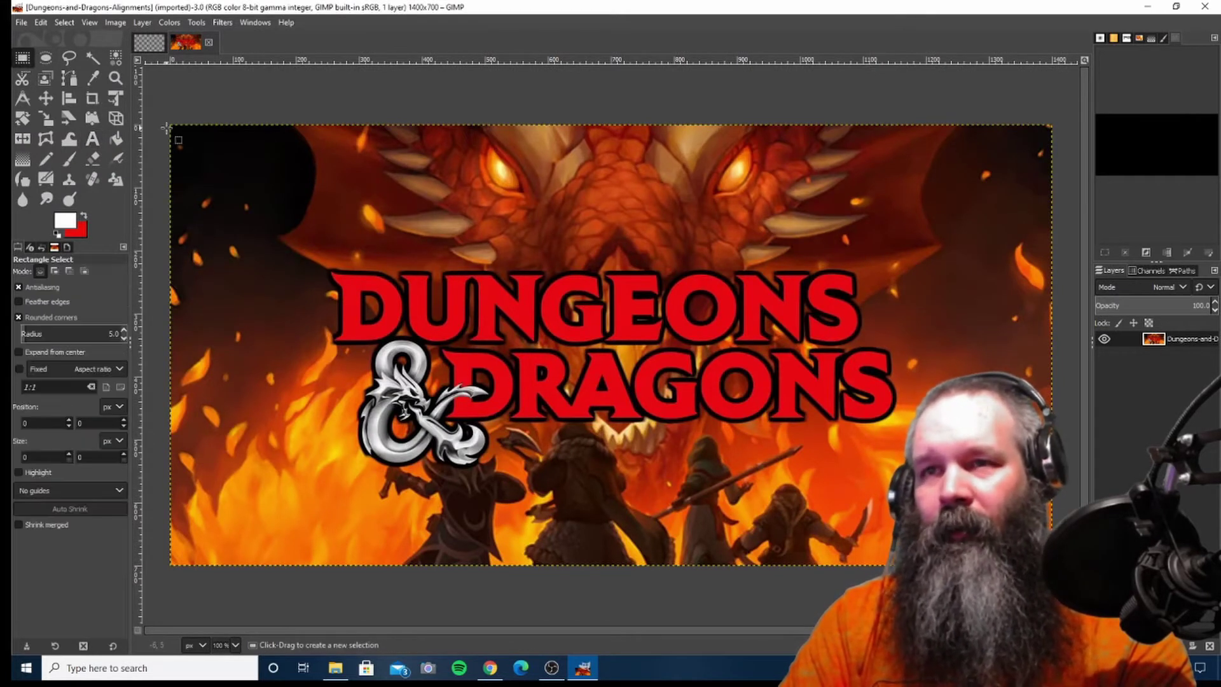
drag(170, 122, 1054, 565)
right_click(603, 328)
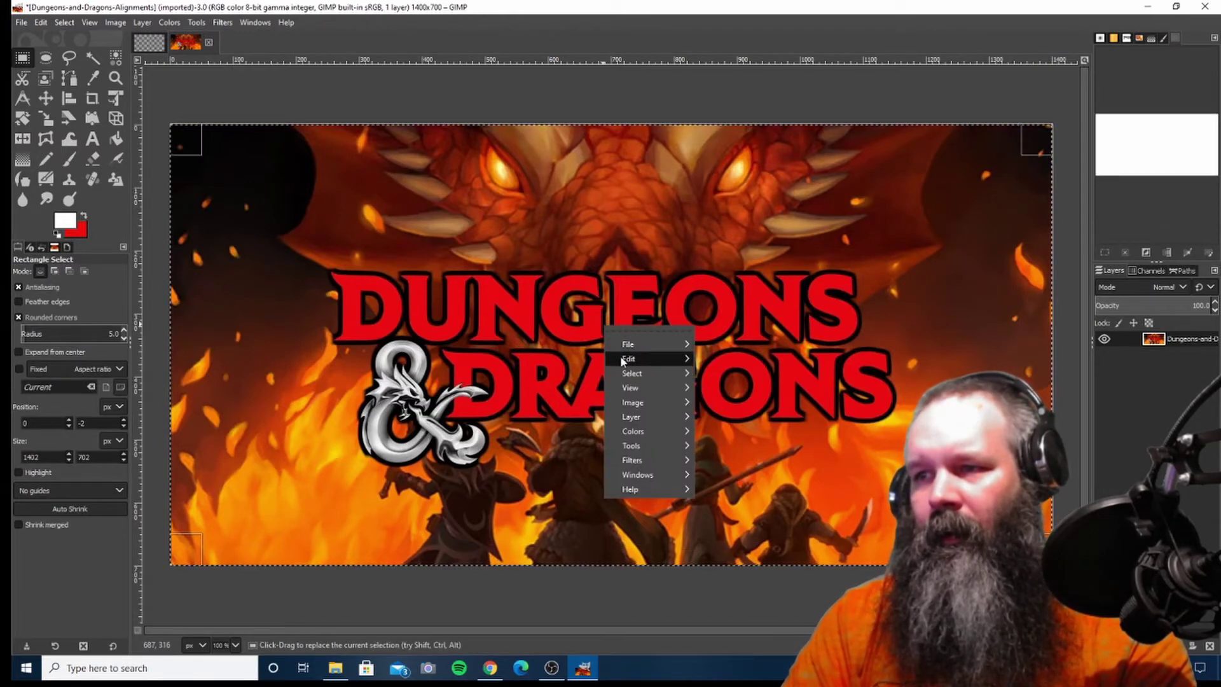
click(340, 85)
click(173, 113)
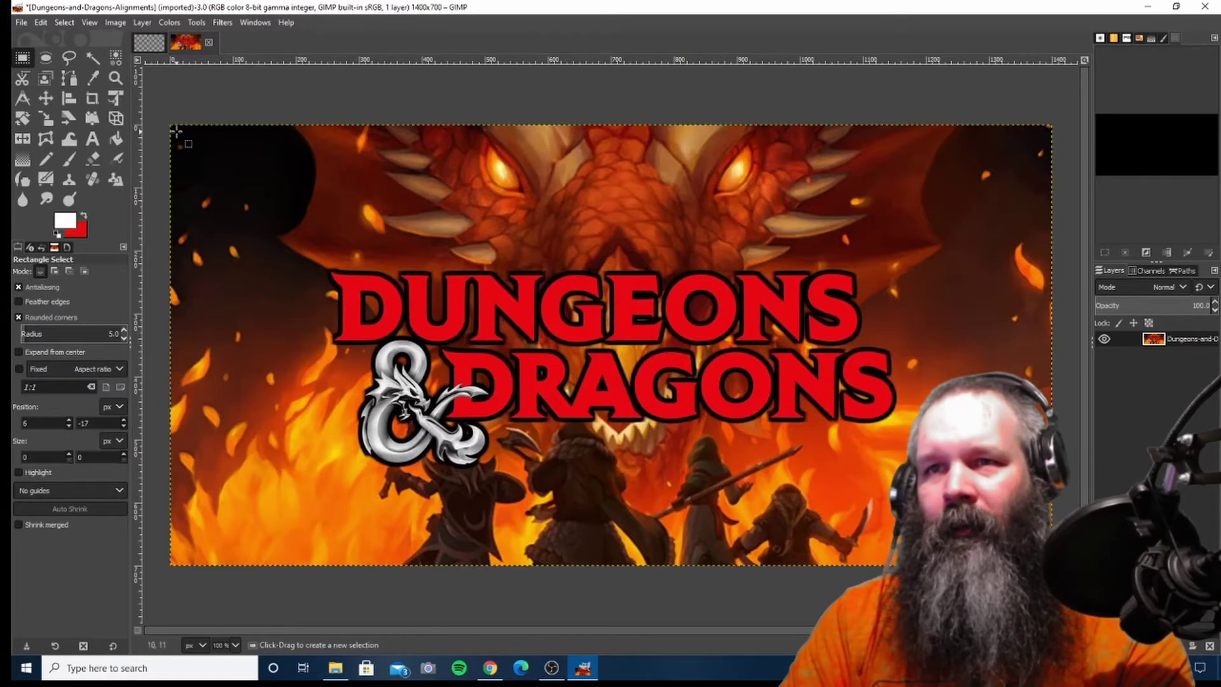
drag(170, 124, 1053, 566)
right_click(667, 333)
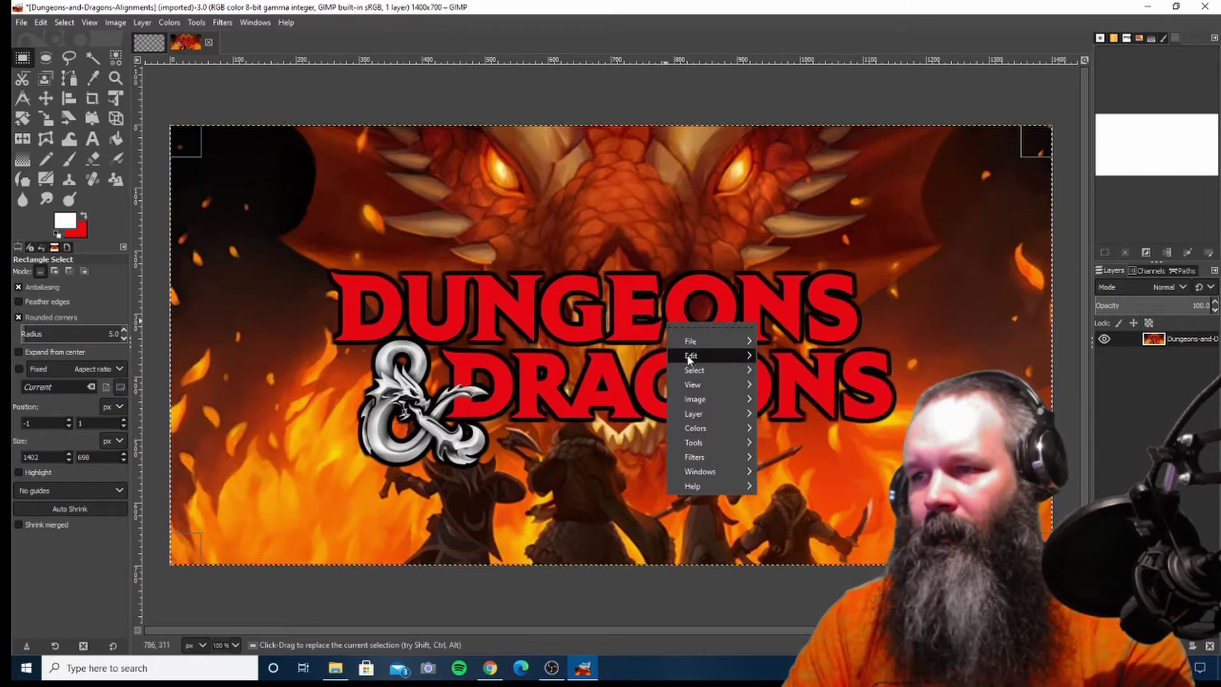
mouse_move(694, 355)
click(783, 362)
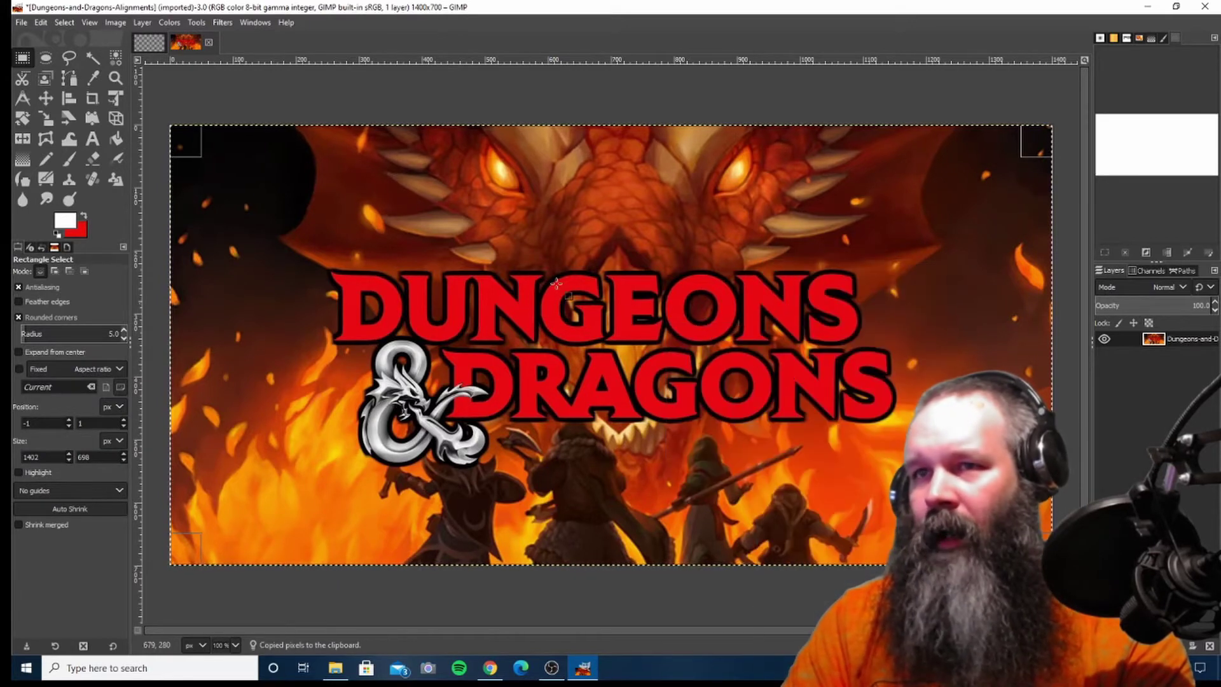
click(148, 43)
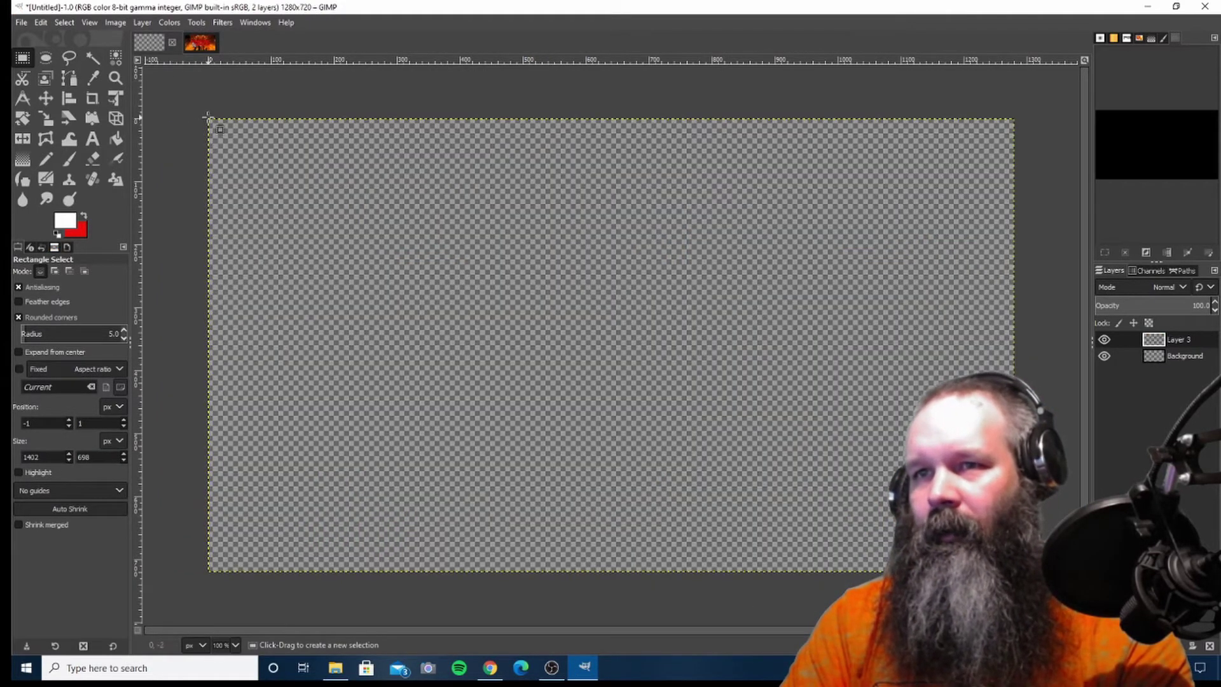
Step: Select the whole blank canvas and paste the copied logo onto it
drag(209, 117, 953, 526)
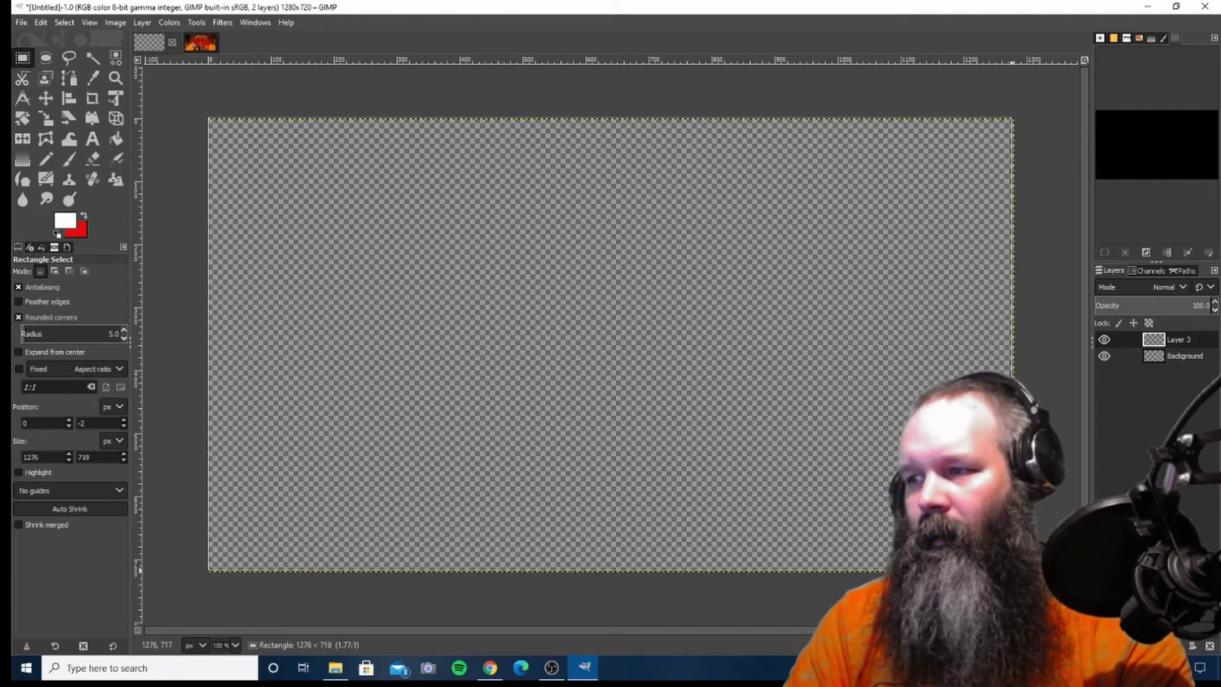
drag(1024, 576, 1023, 575)
right_click(528, 331)
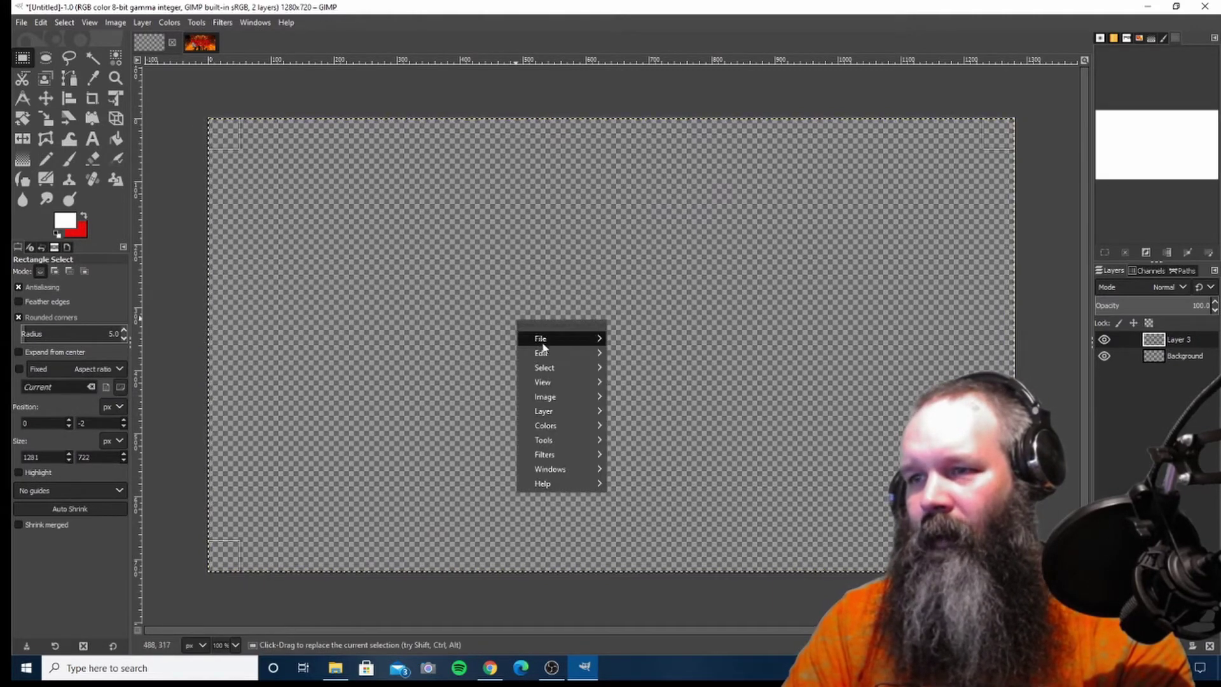
mouse_move(546, 355)
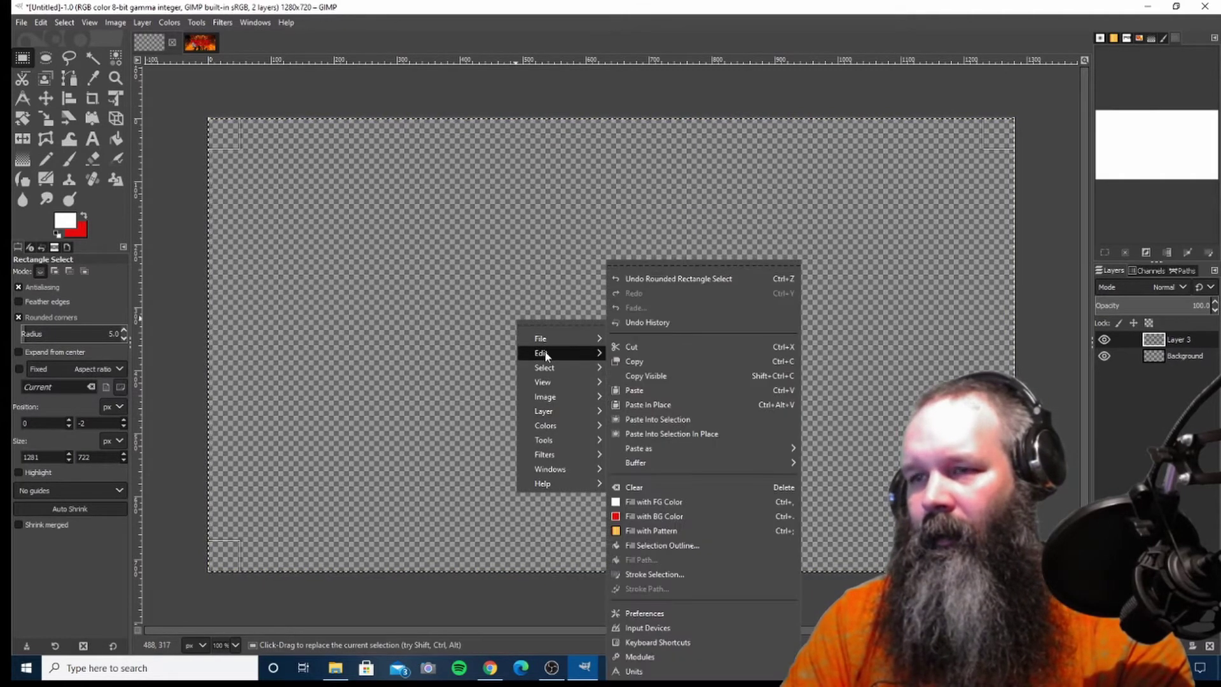
click(643, 390)
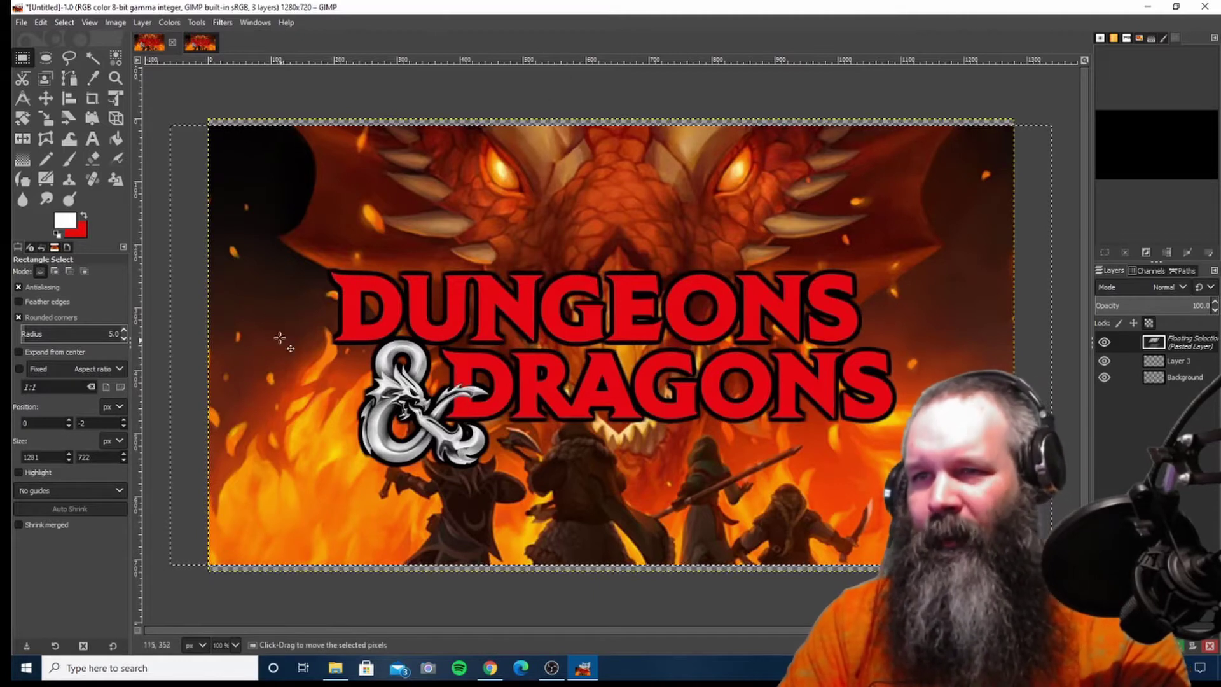
Step: Scale the pasted artwork to about 1680×821 so it overfills the canvas
click(51, 121)
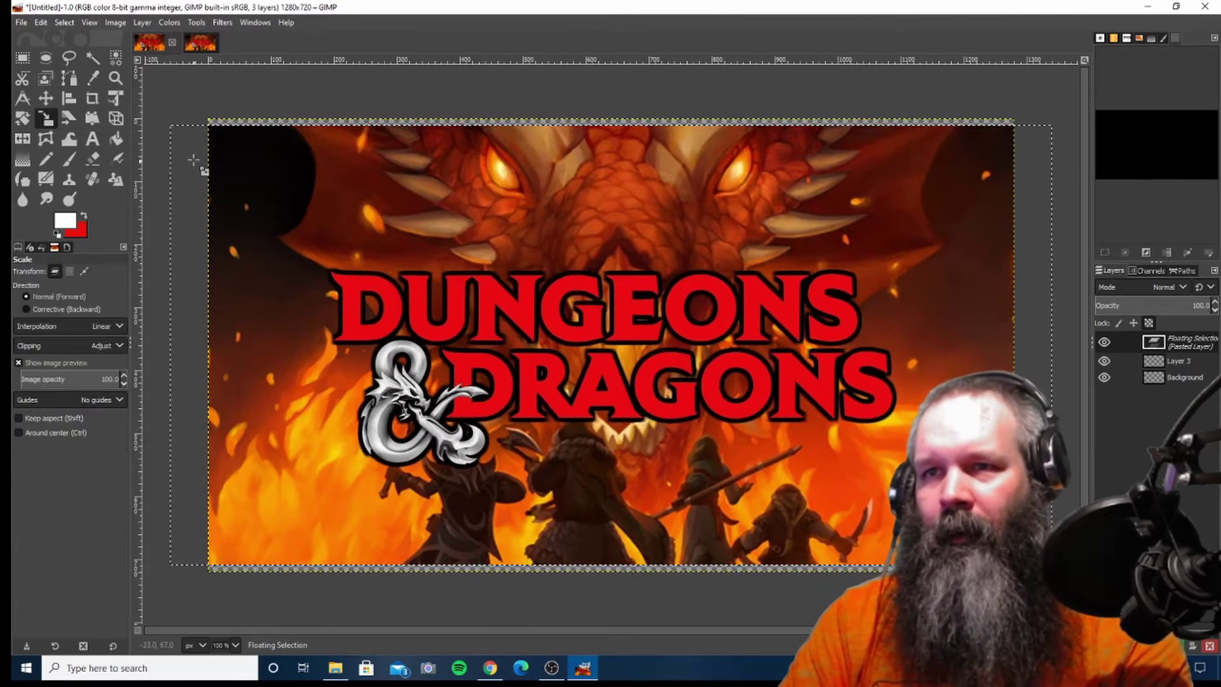
drag(190, 155, 210, 151)
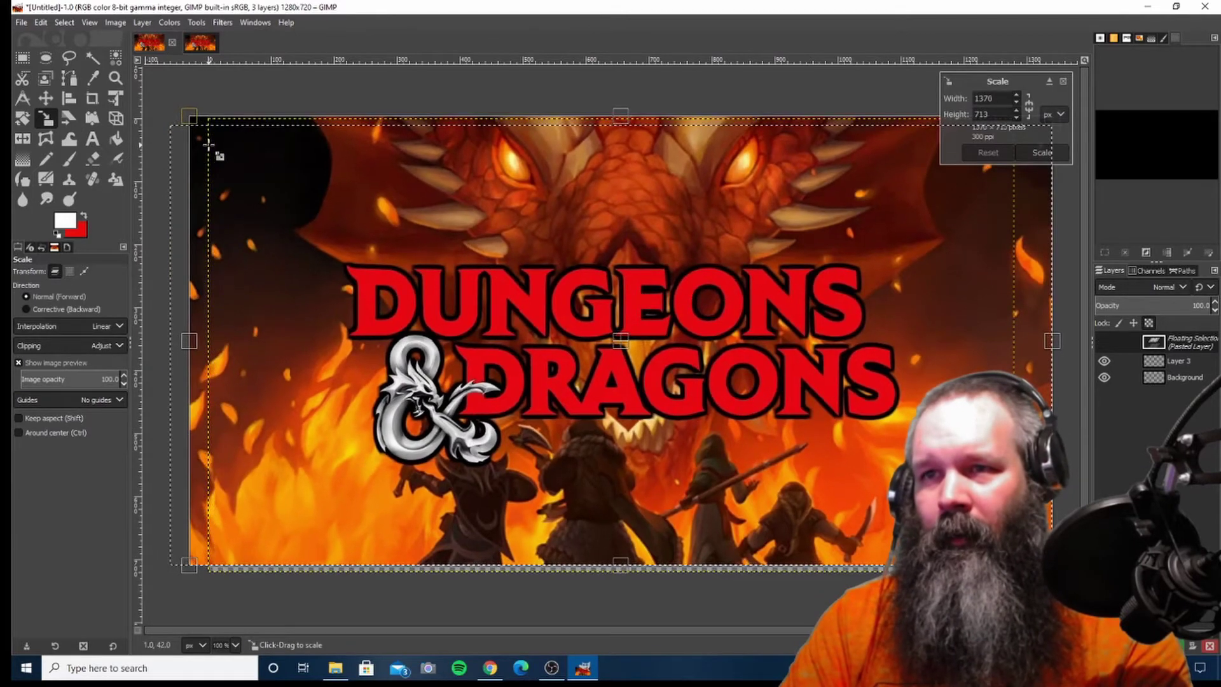
drag(1061, 575, 1054, 596)
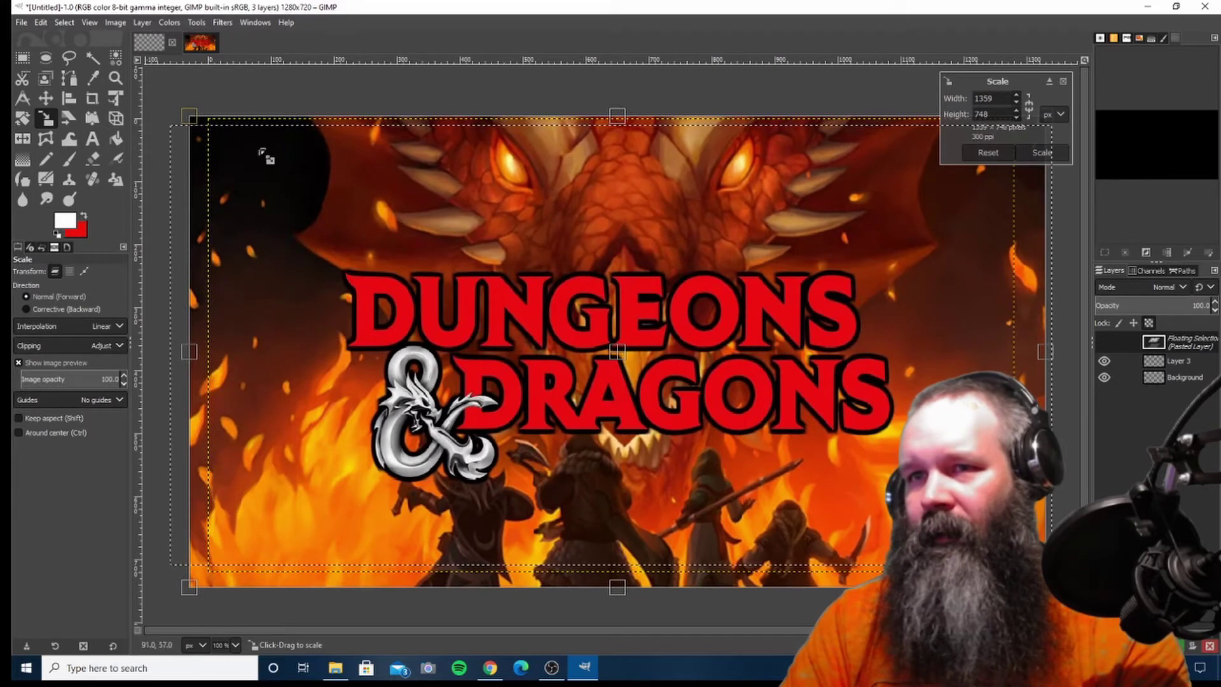
drag(190, 120, 190, 73)
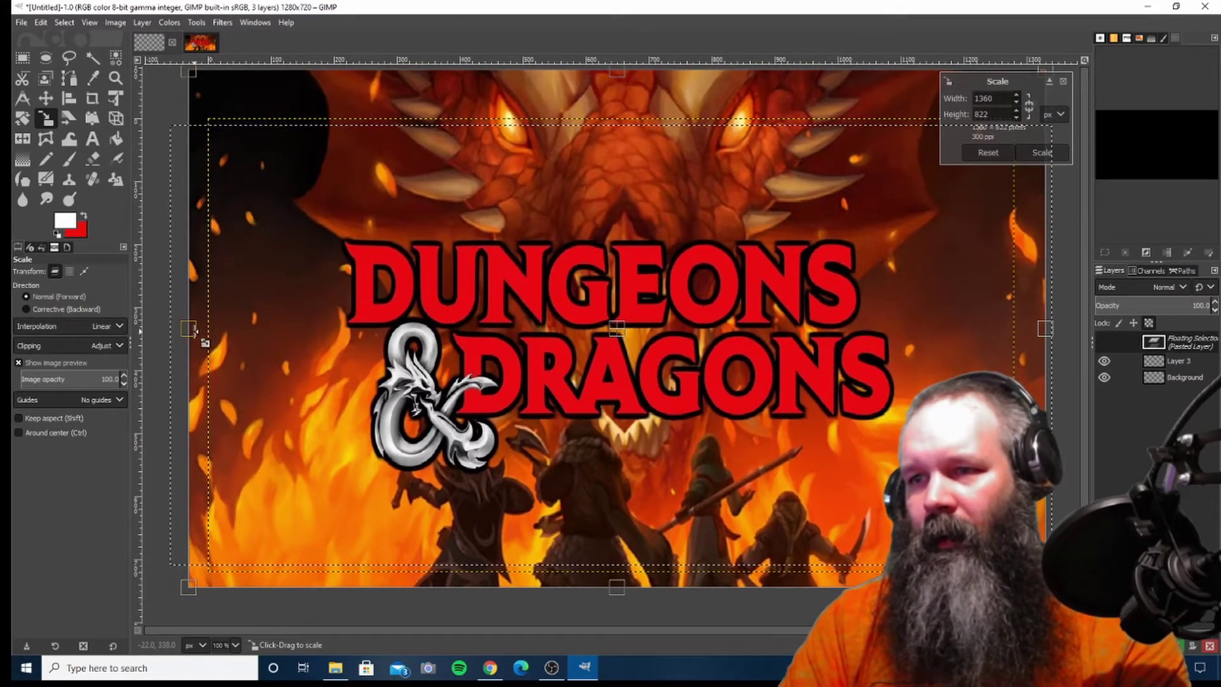
drag(194, 330, 143, 329)
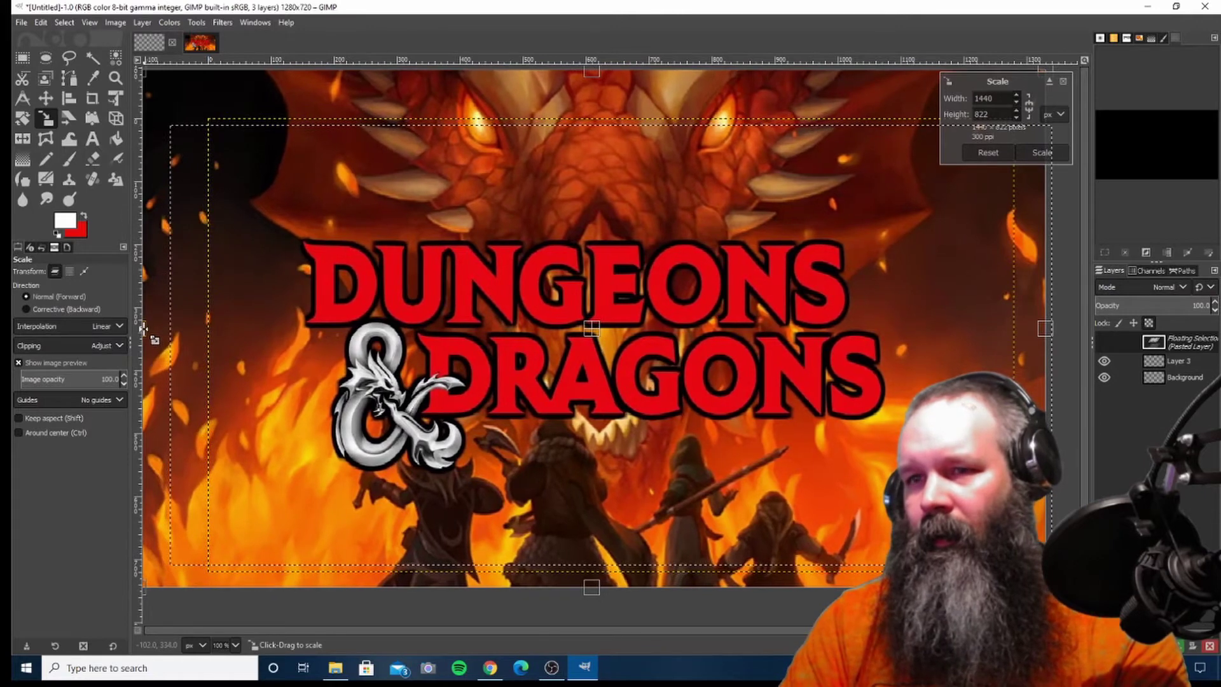
drag(1047, 329, 1072, 330)
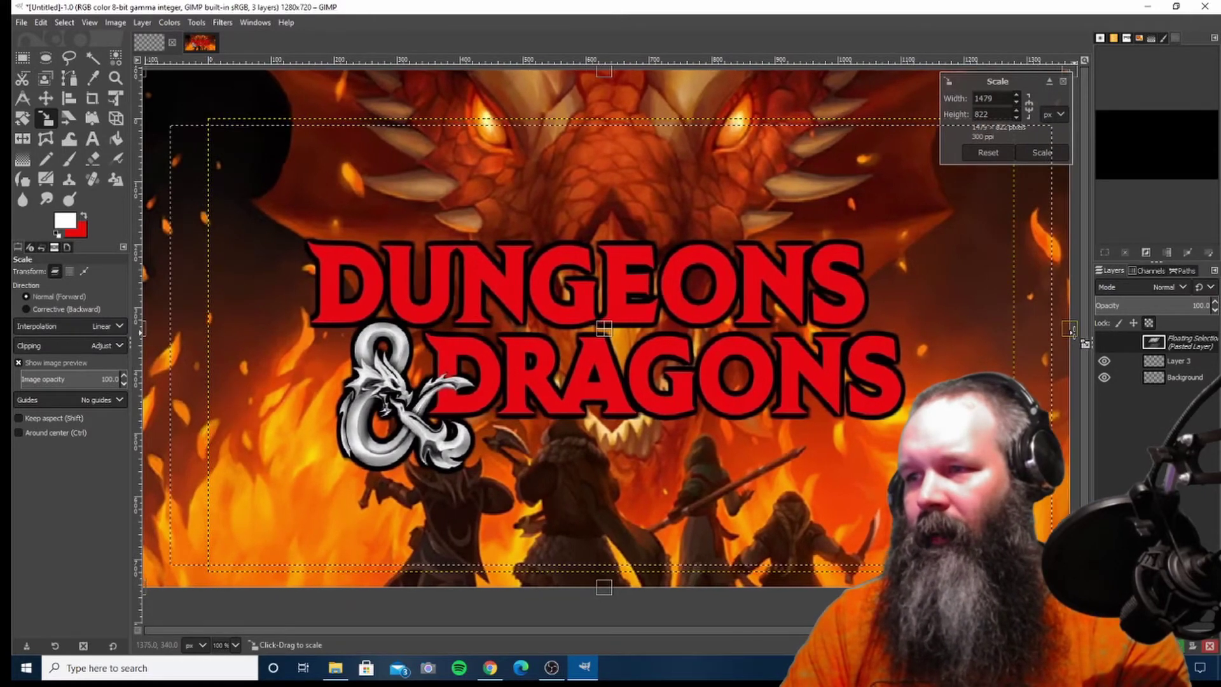
drag(638, 117, 636, 73)
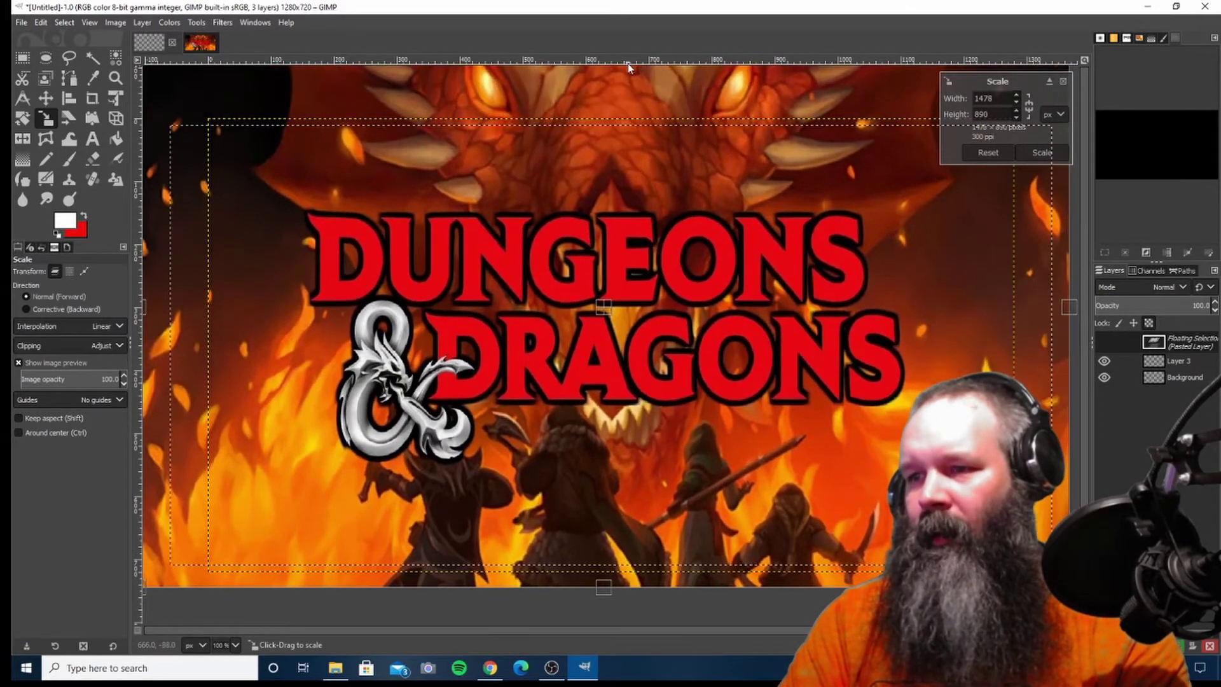
mouse_move(608, 586)
mouse_down()
mouse_move(610, 575)
mouse_move(620, 586)
mouse_up()
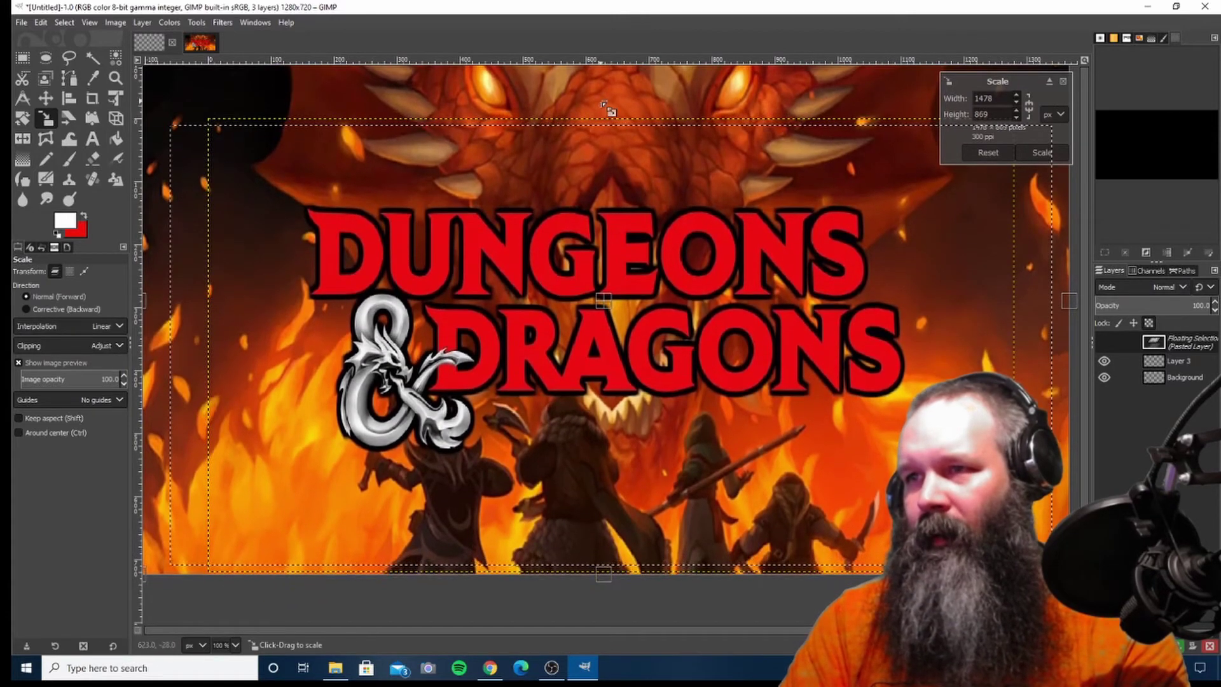
drag(603, 102, 609, 144)
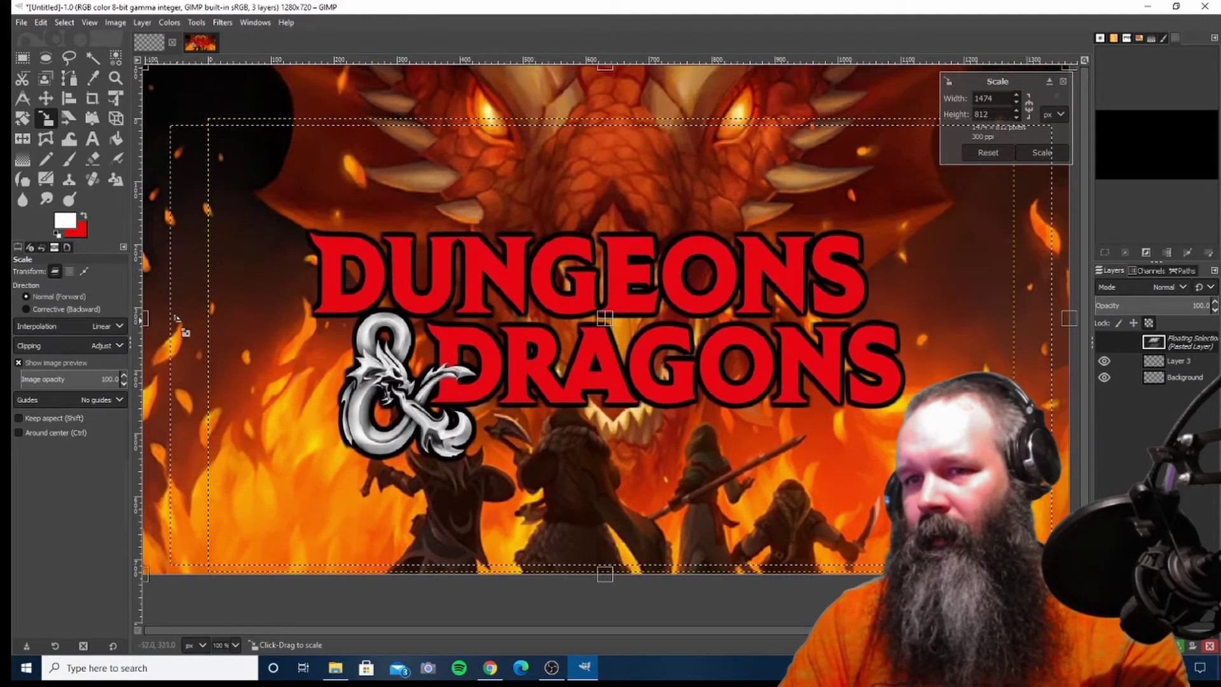
drag(186, 326, 163, 325)
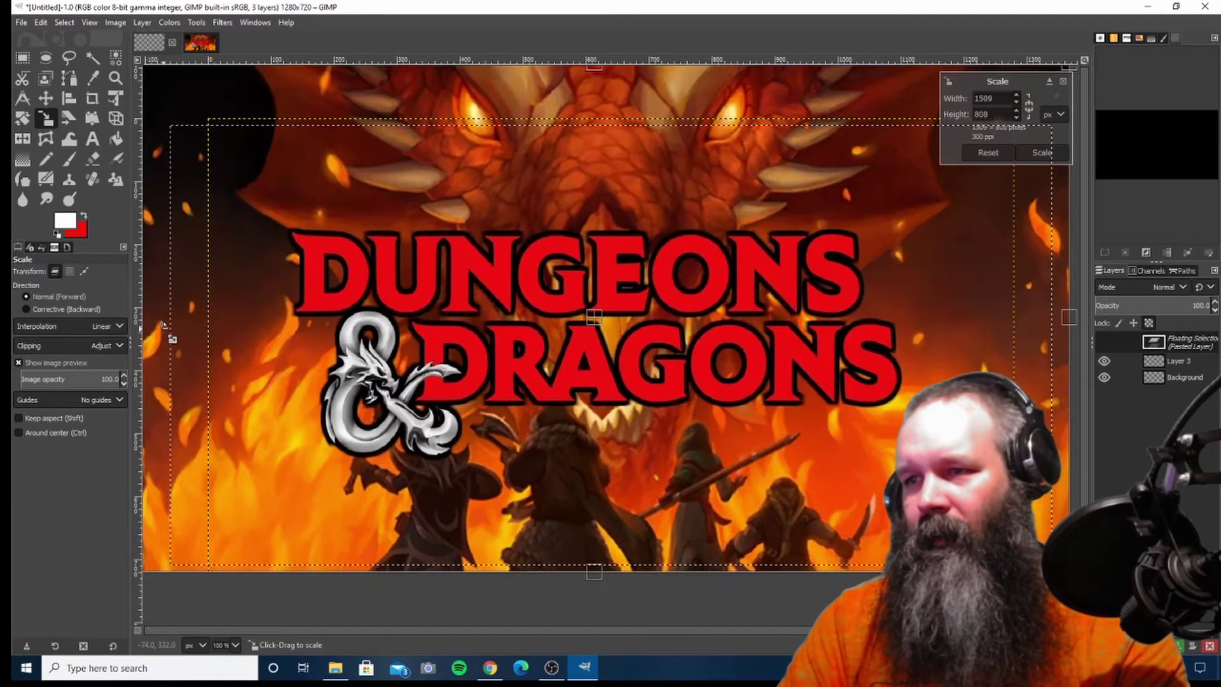
mouse_move(1069, 318)
mouse_down()
mouse_move(1056, 318)
mouse_move(1066, 317)
mouse_up()
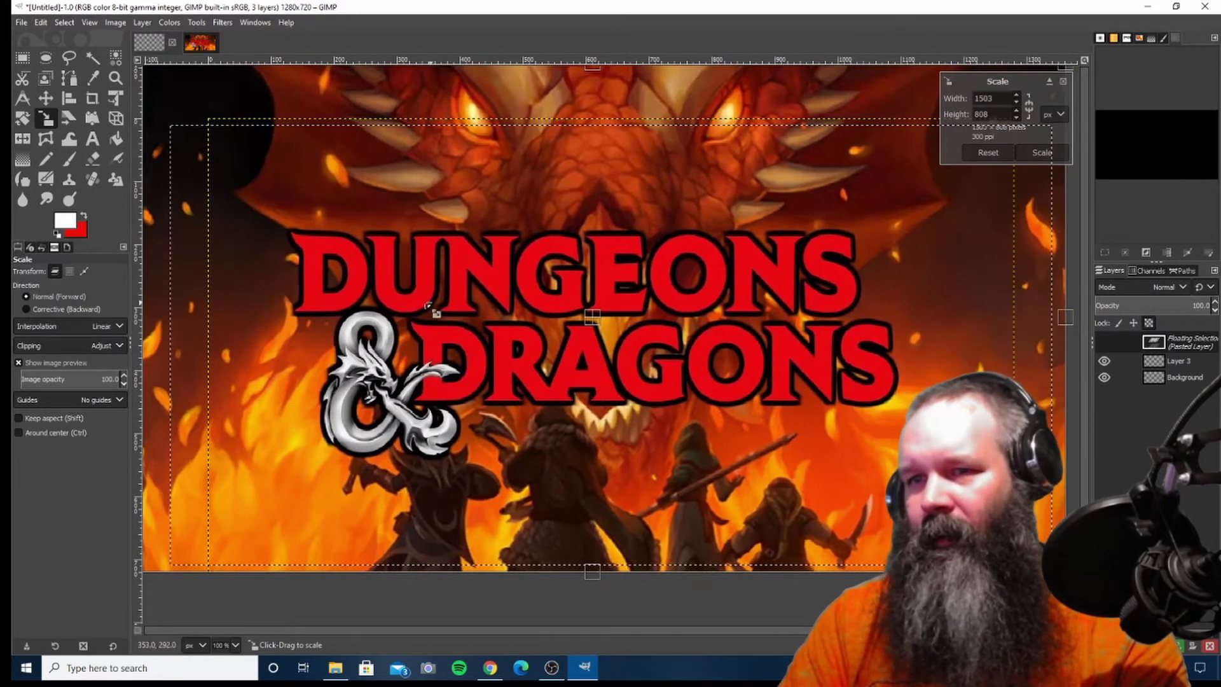
drag(194, 309, 141, 304)
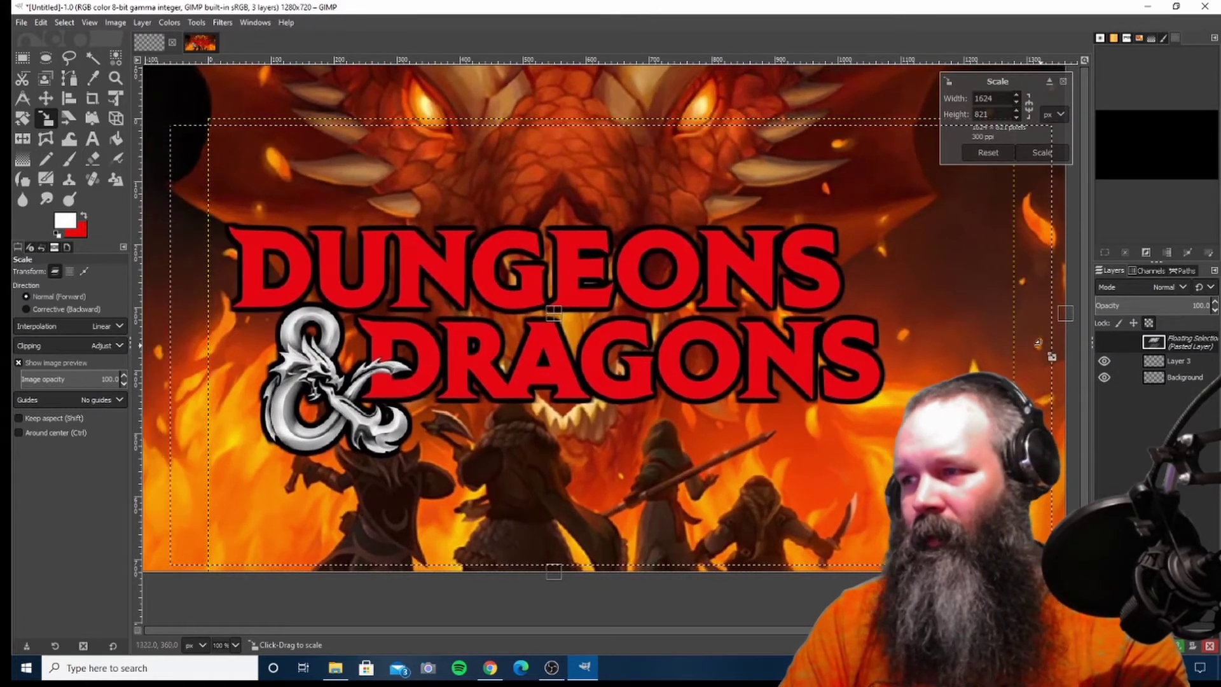
drag(1050, 363, 1063, 344)
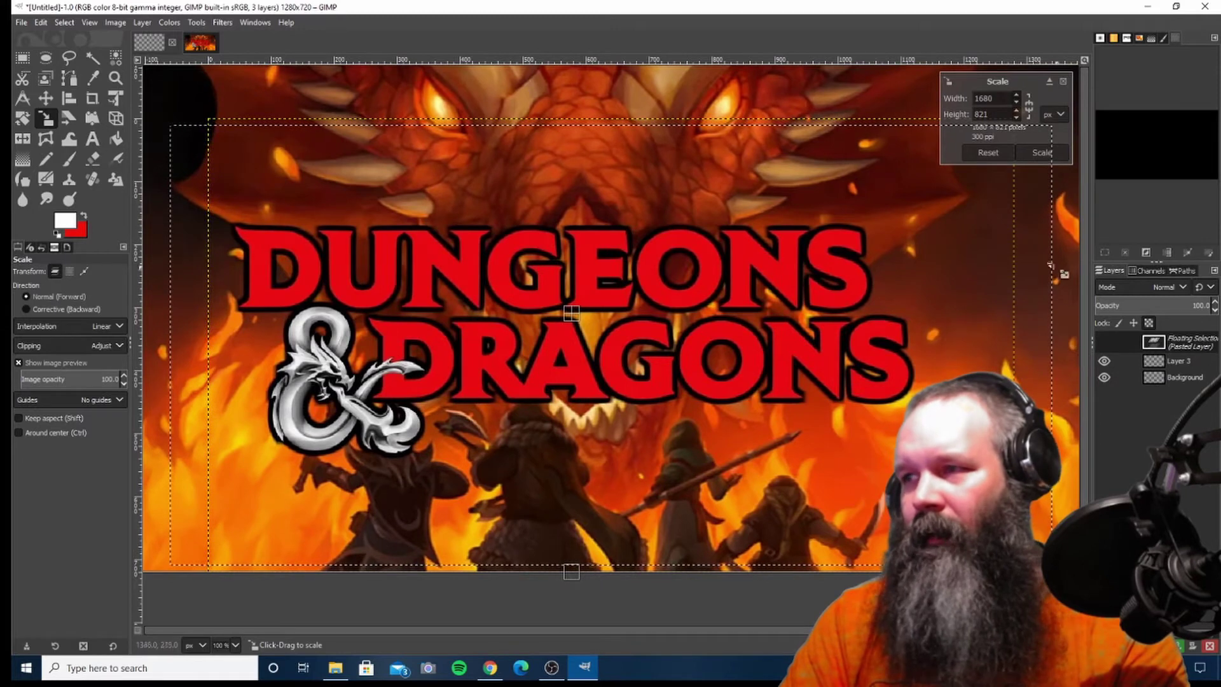
click(1056, 158)
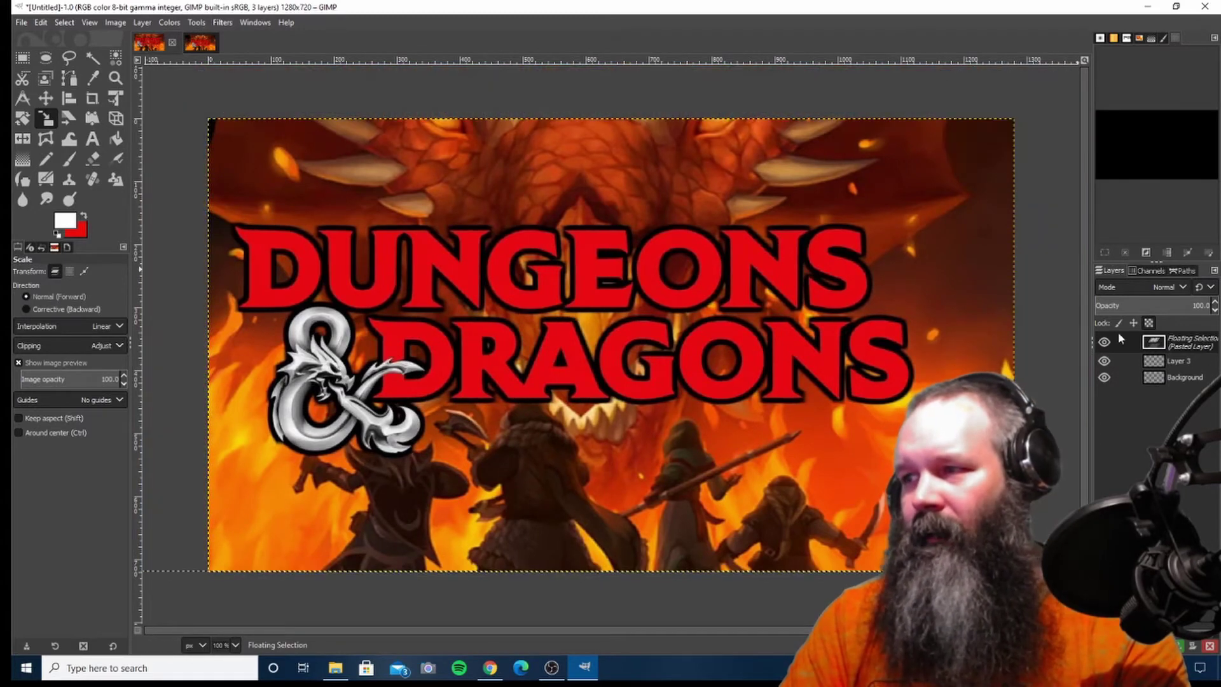
Step: Anchor the floating selection into Layer 3 and add a new empty layer above
right_click(1178, 352)
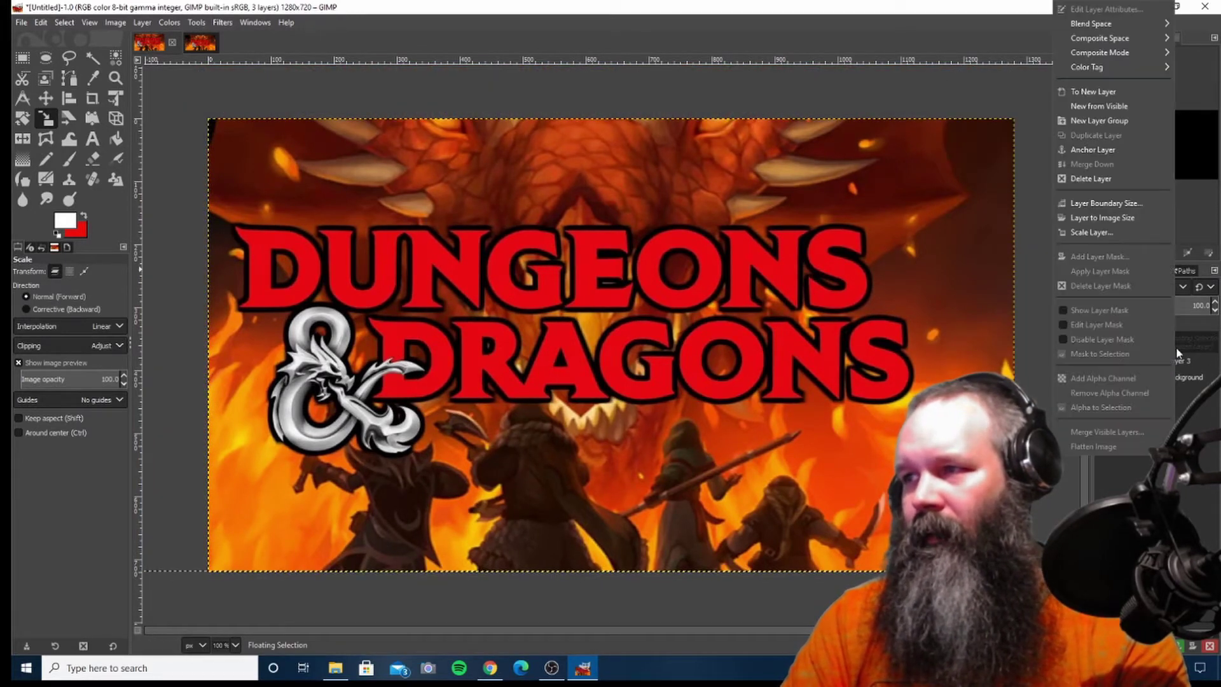
click(1114, 153)
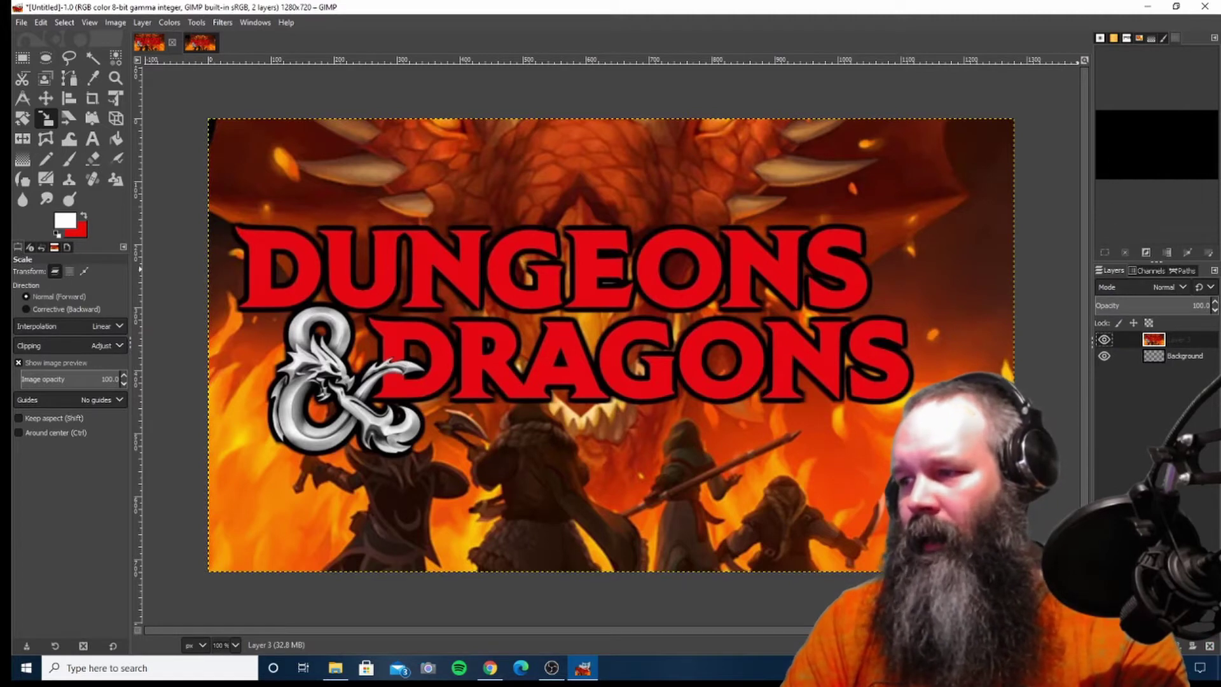
key(ctrl+shift+n)
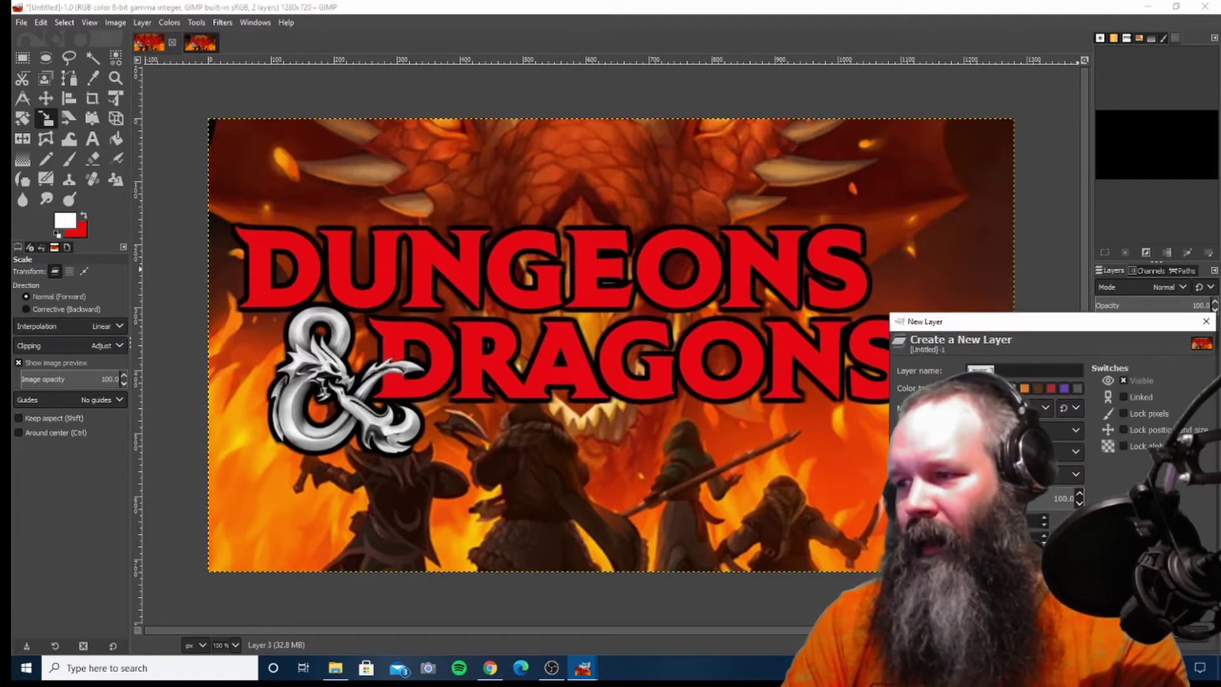
key(Return)
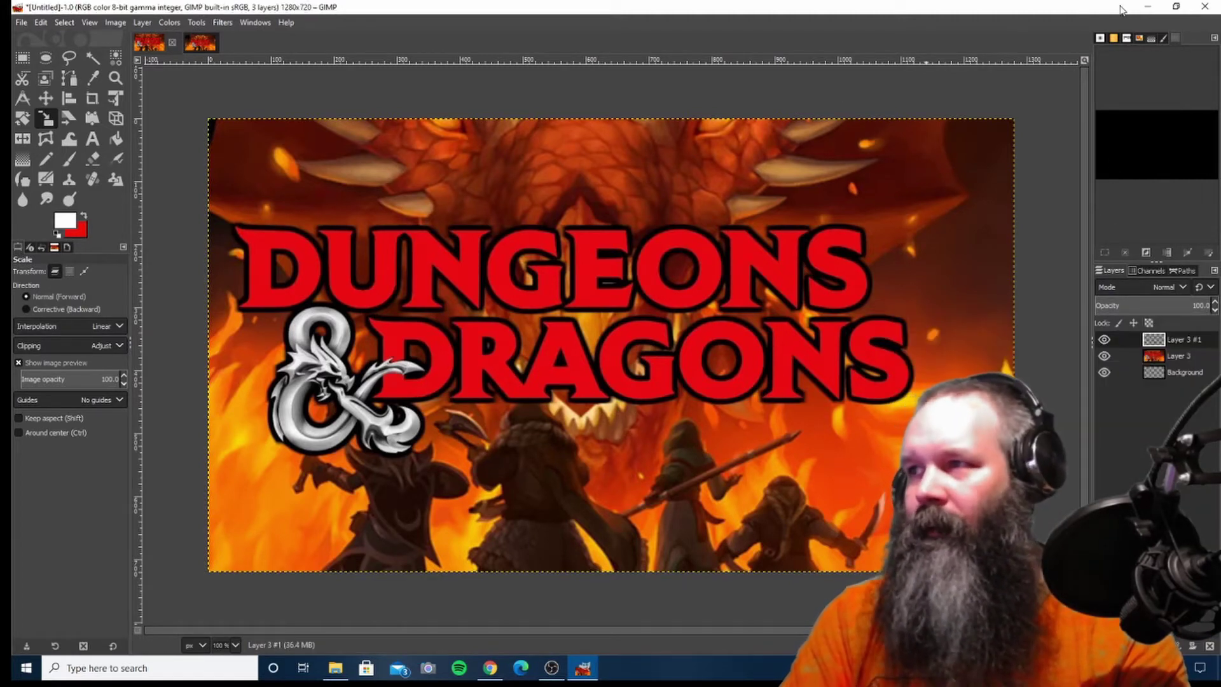
Step: Open Snapshot - 3.png from Pictures as a new image
click(21, 22)
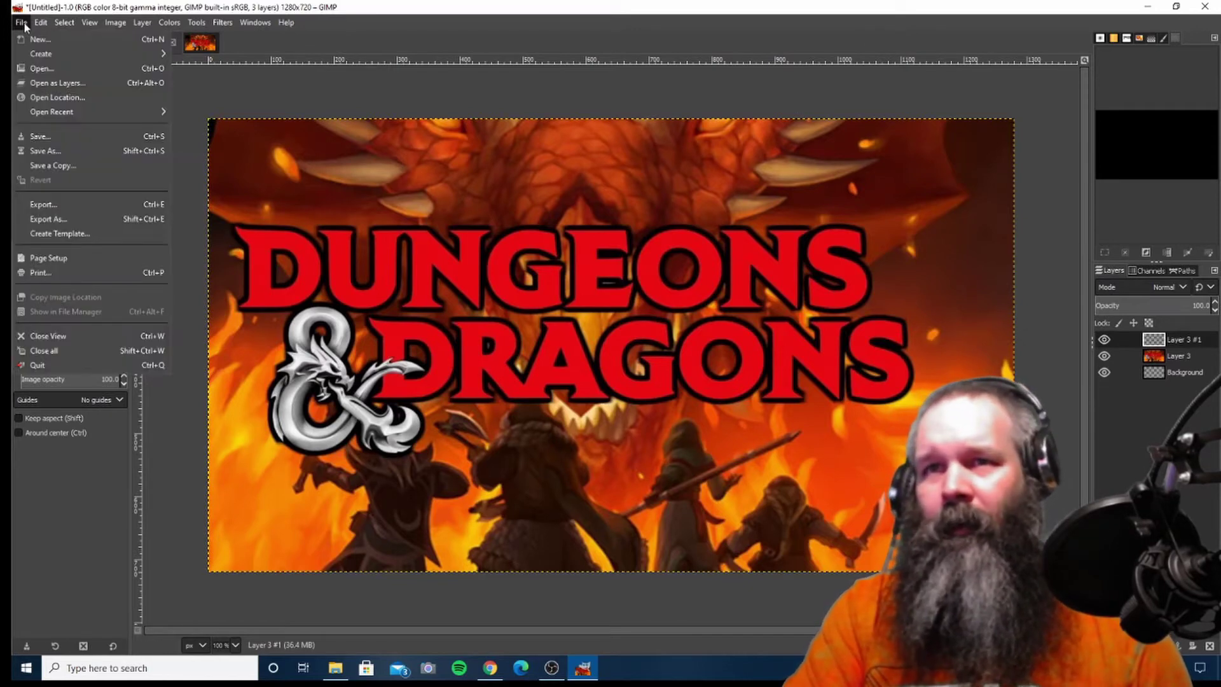
click(36, 67)
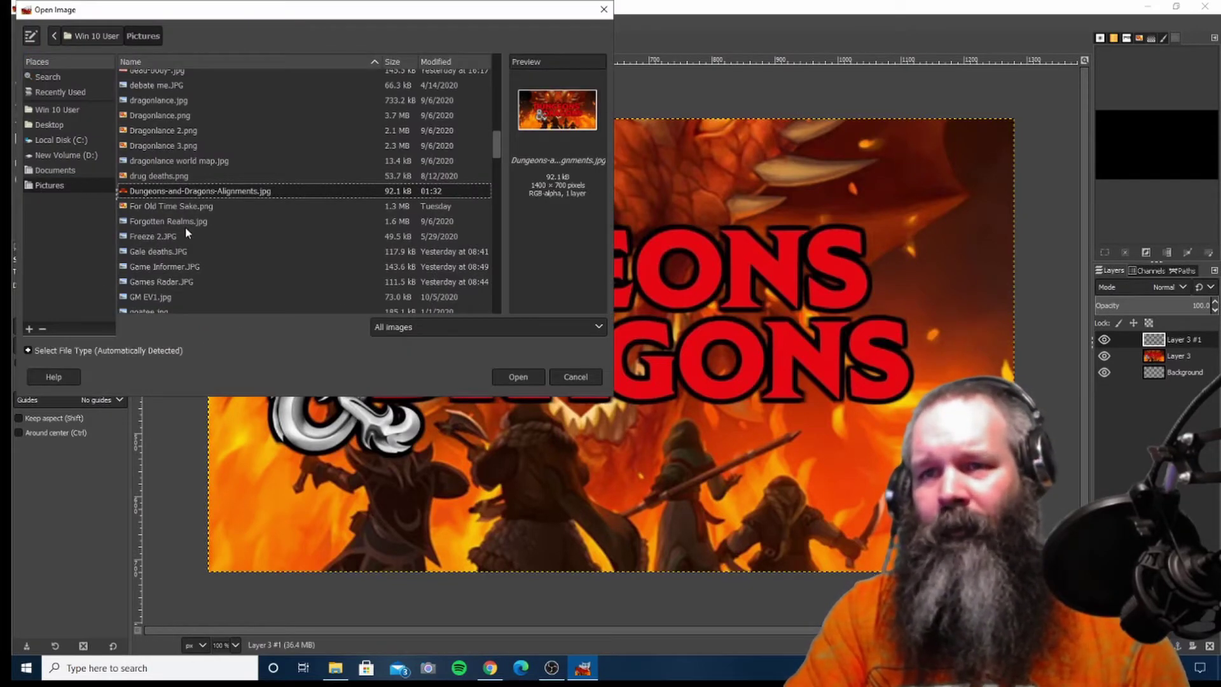
scroll(185, 226, down, 10)
scroll(185, 228, down, 5)
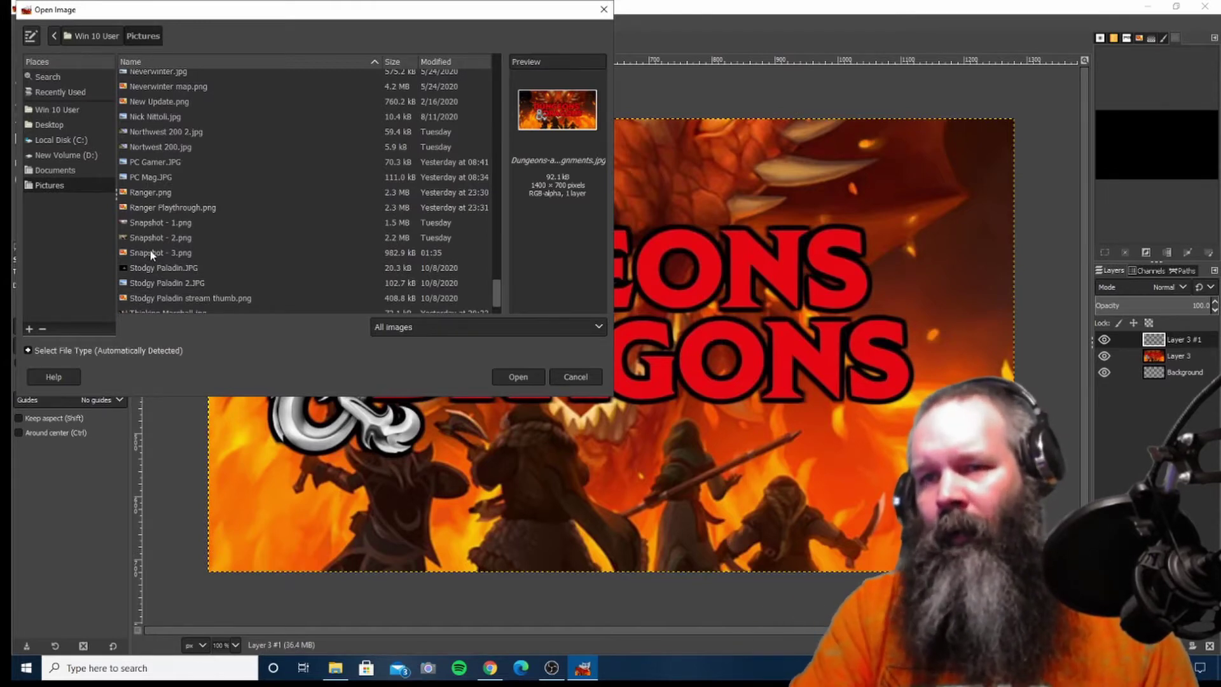
click(152, 252)
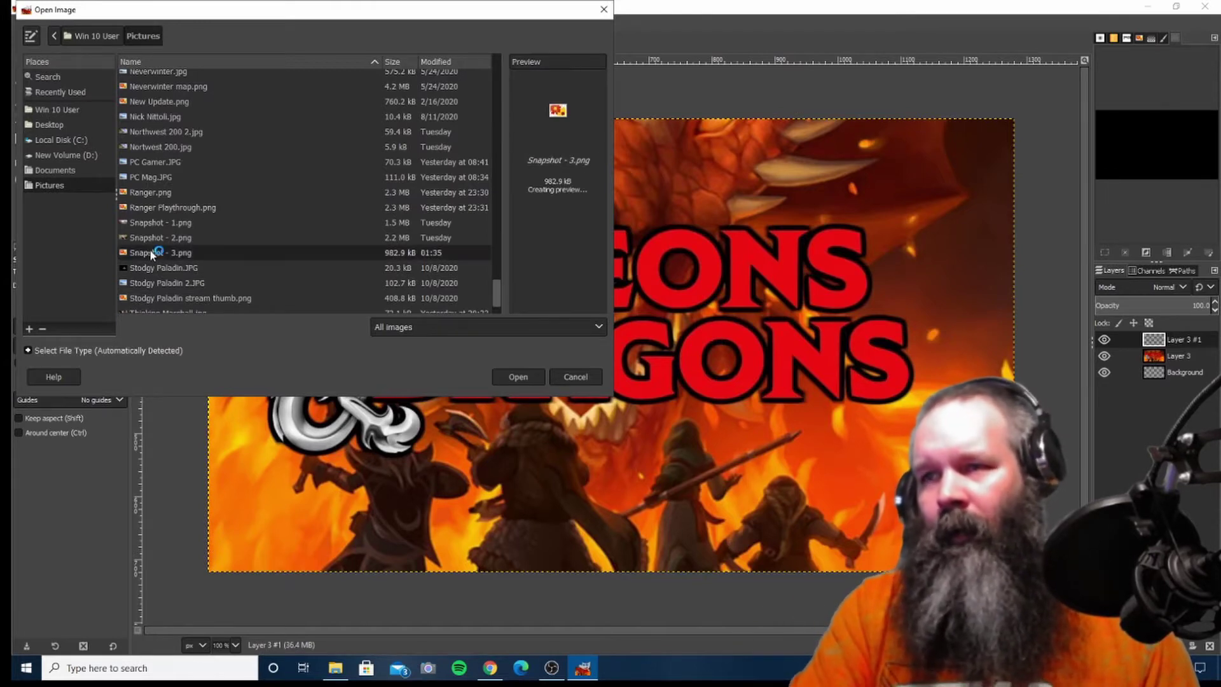
click(518, 377)
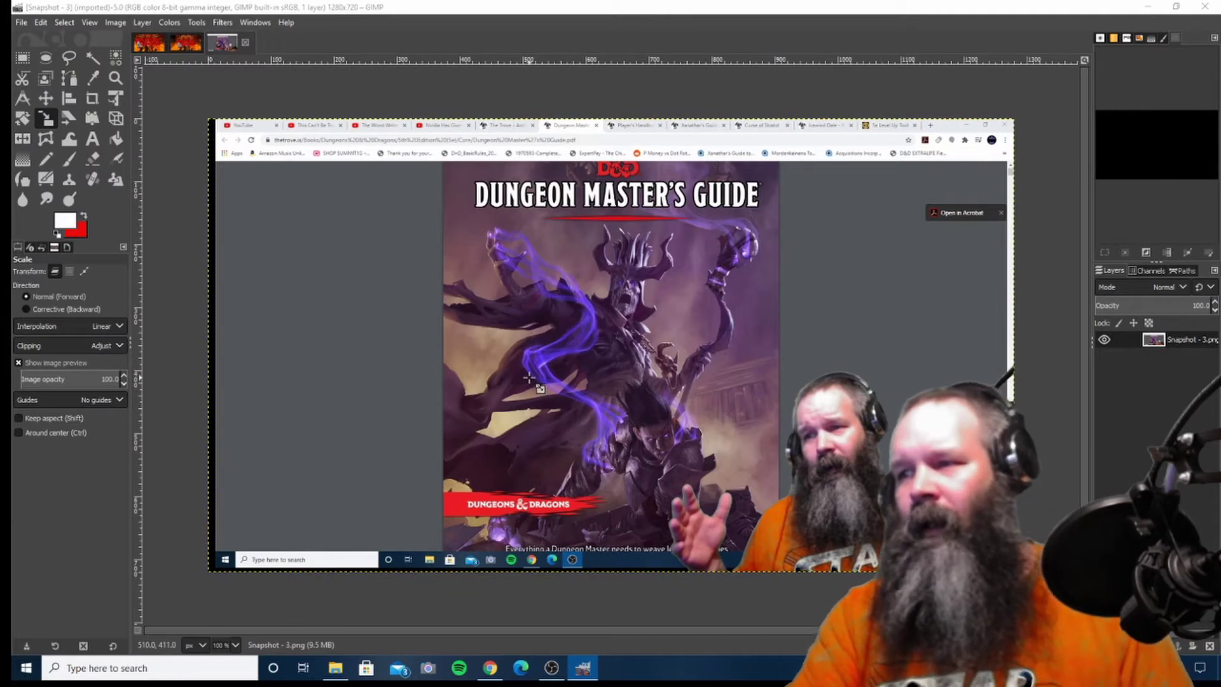
Step: Pick the Paths tool and zoom in on the webcam snapshot
click(71, 80)
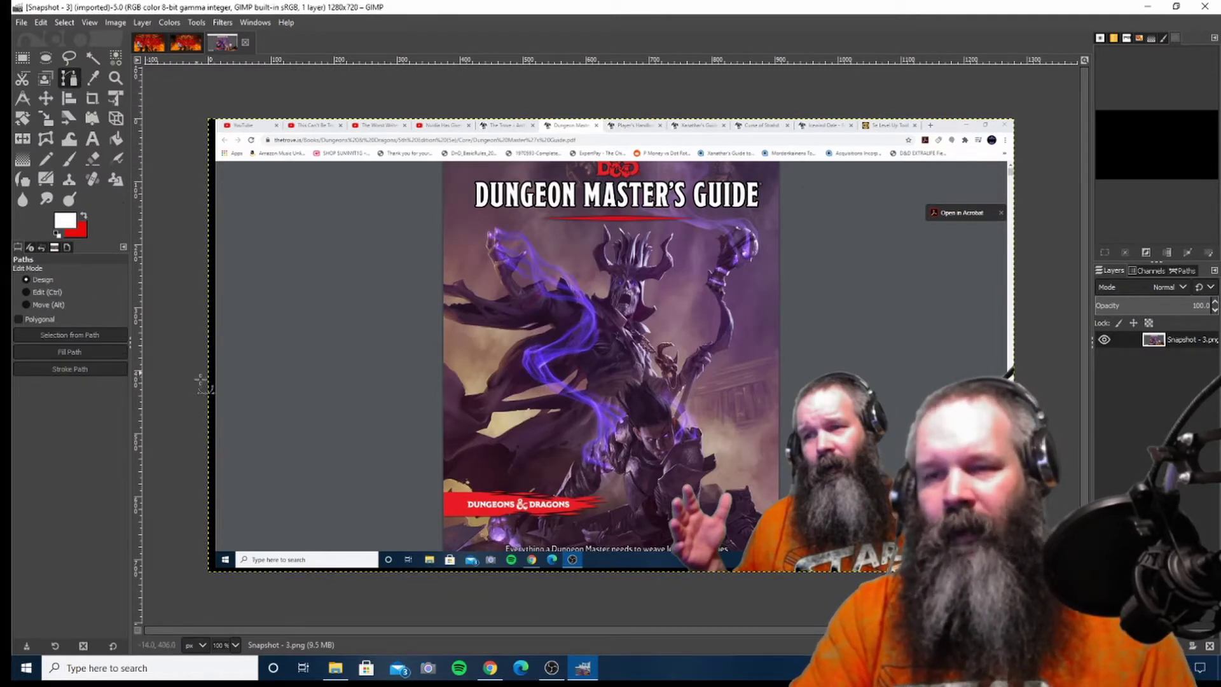
ctrl+scroll(674, 490, up, 1)
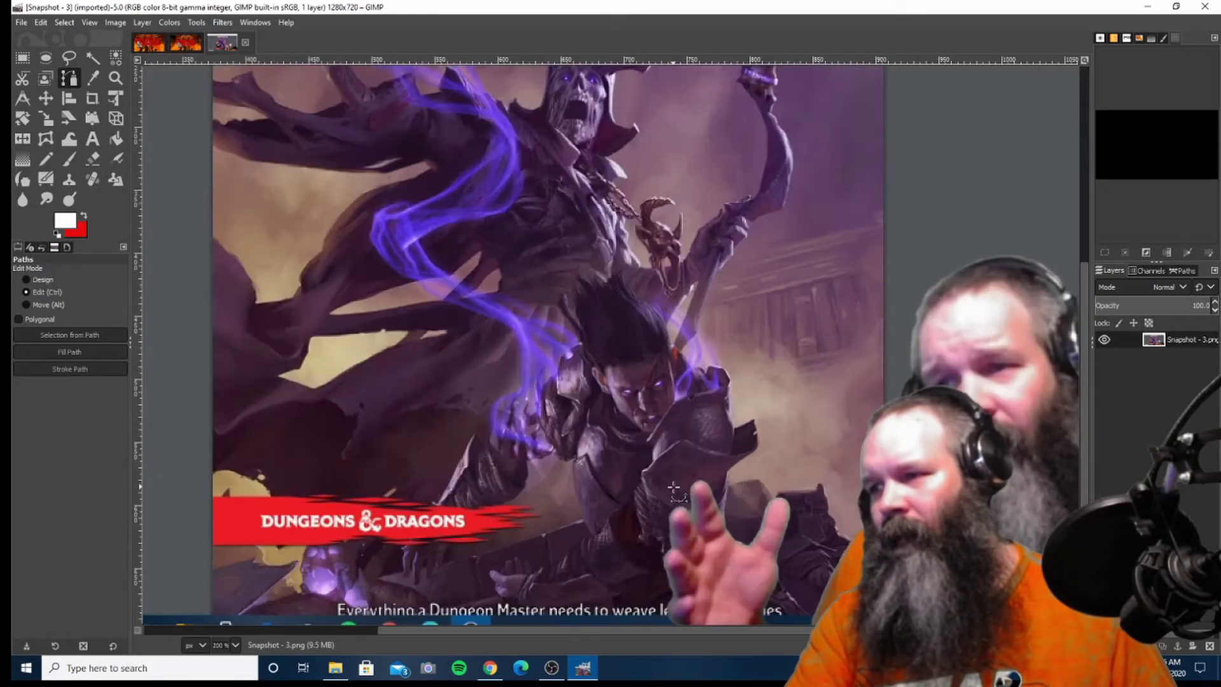
ctrl+scroll(675, 490, down, 1)
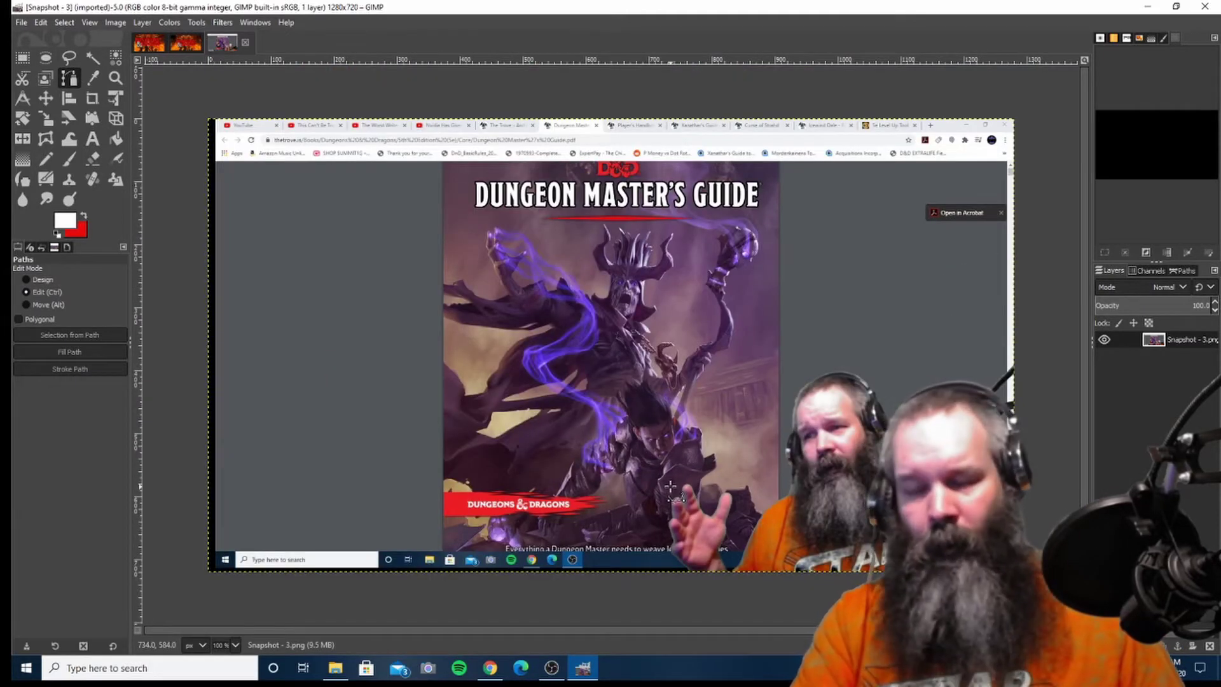
key(ctrl)
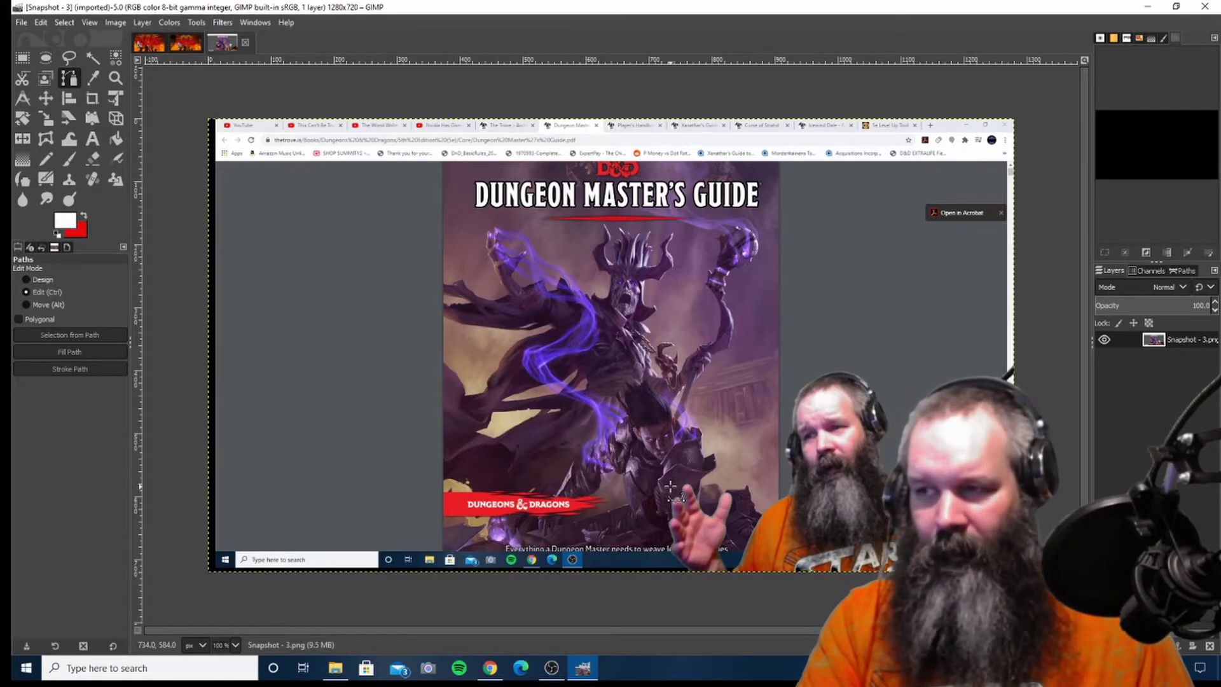
ctrl+scroll(671, 487, up, 3)
ctrl+scroll(671, 487, down, 2)
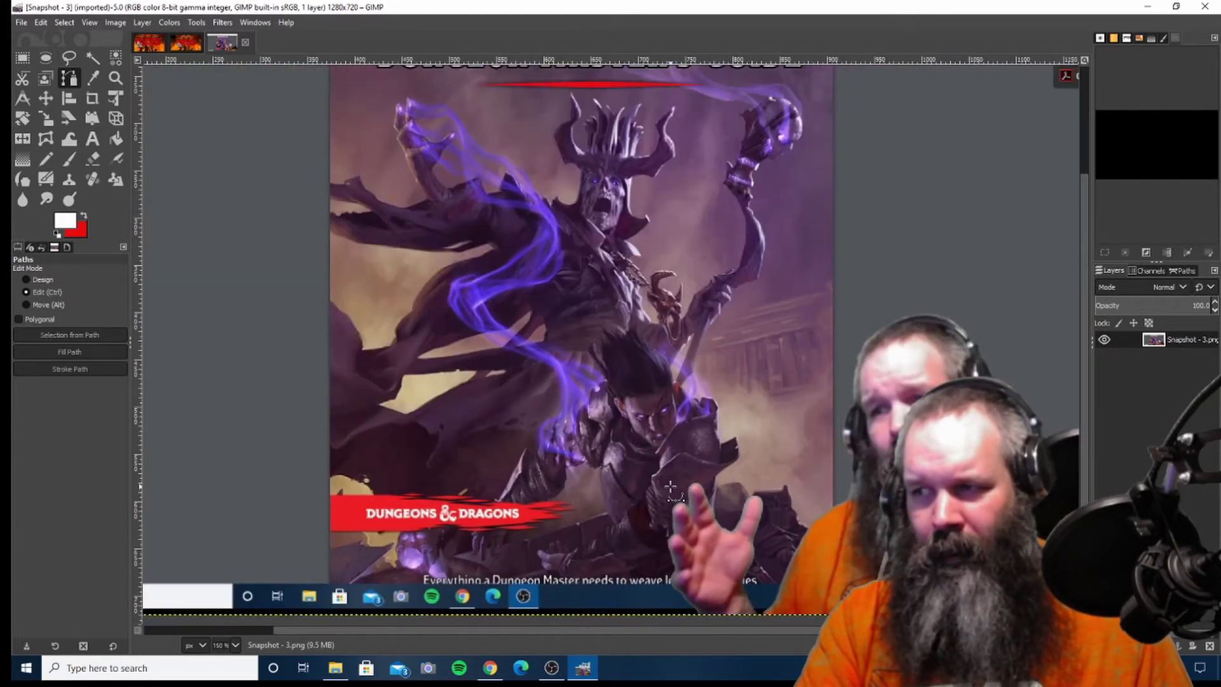
ctrl+scroll(671, 486, up, 3)
ctrl+scroll(671, 486, down, 2)
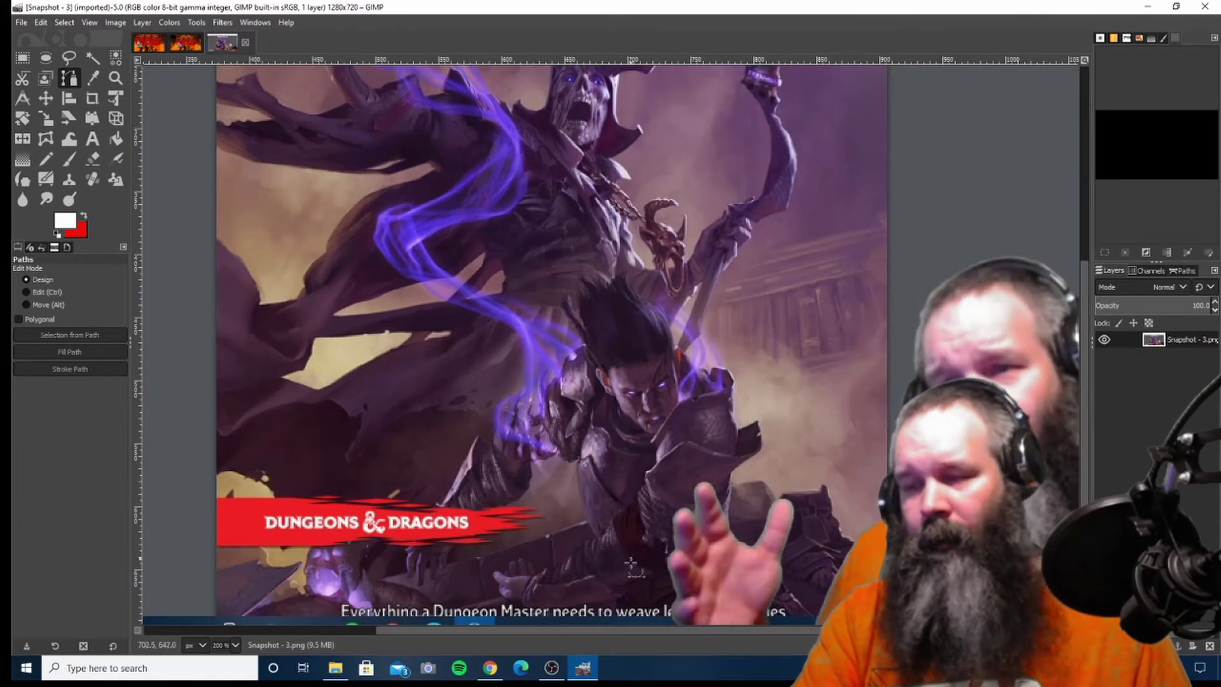
drag(606, 631, 760, 637)
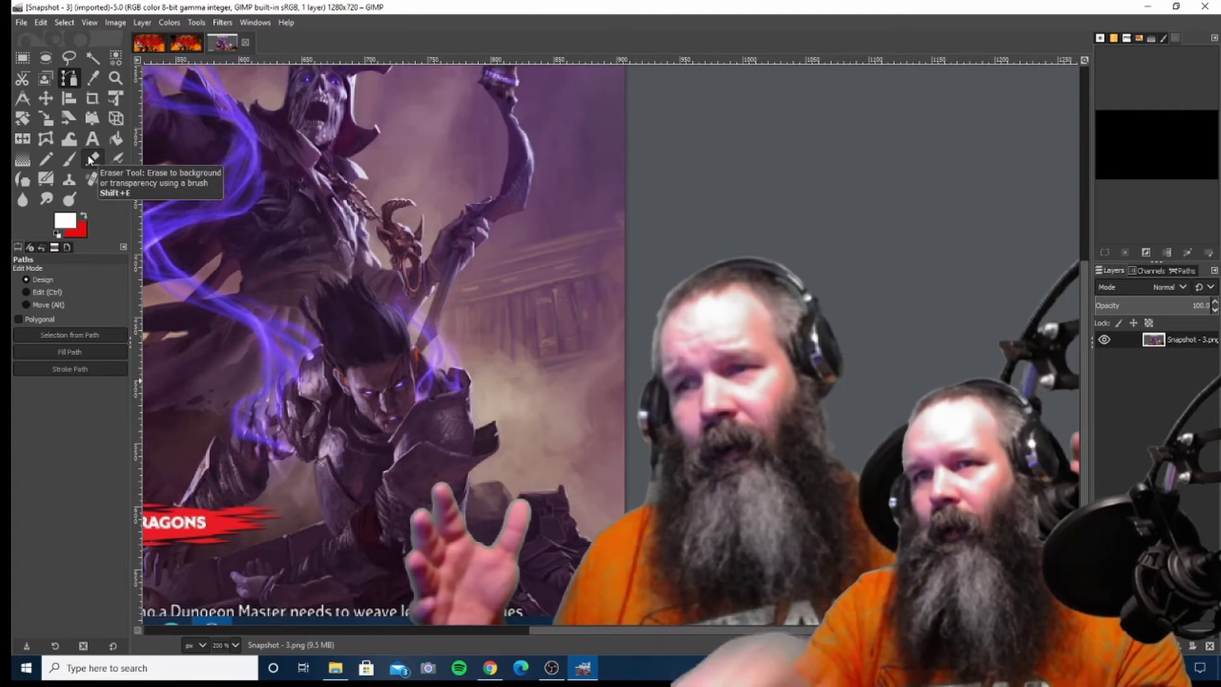
Step: Check the Untitled D&D thumbnail, then return to the snapshot image and adjust its view
click(152, 45)
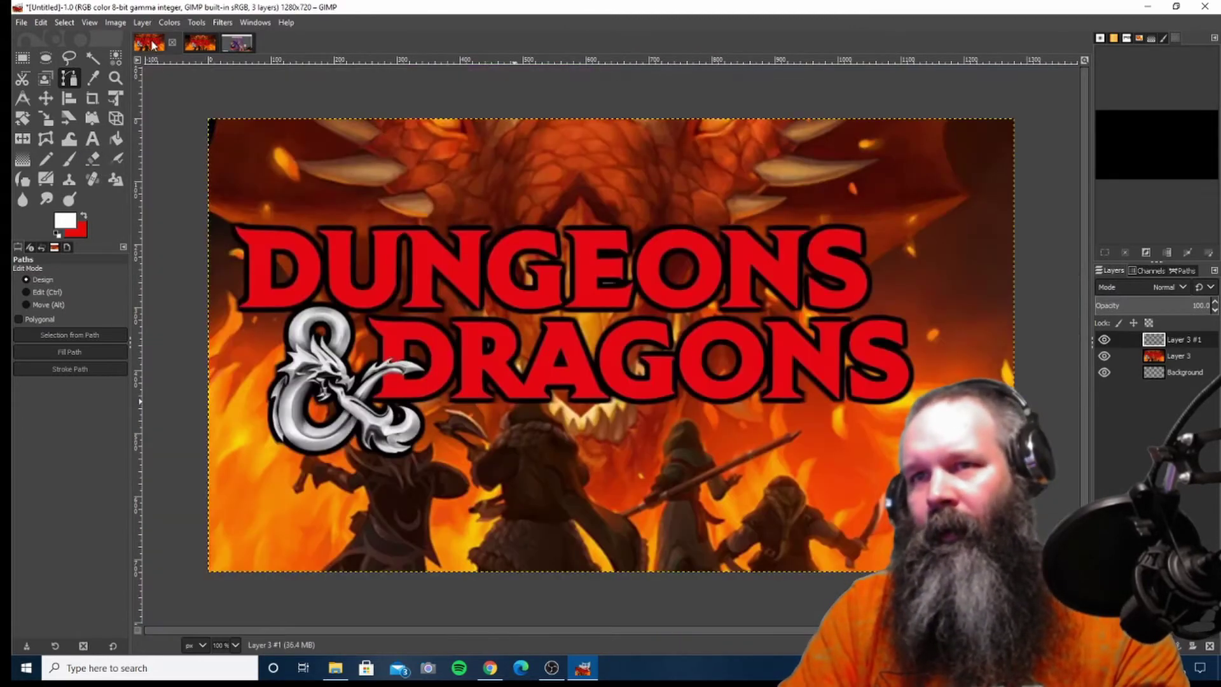
click(243, 46)
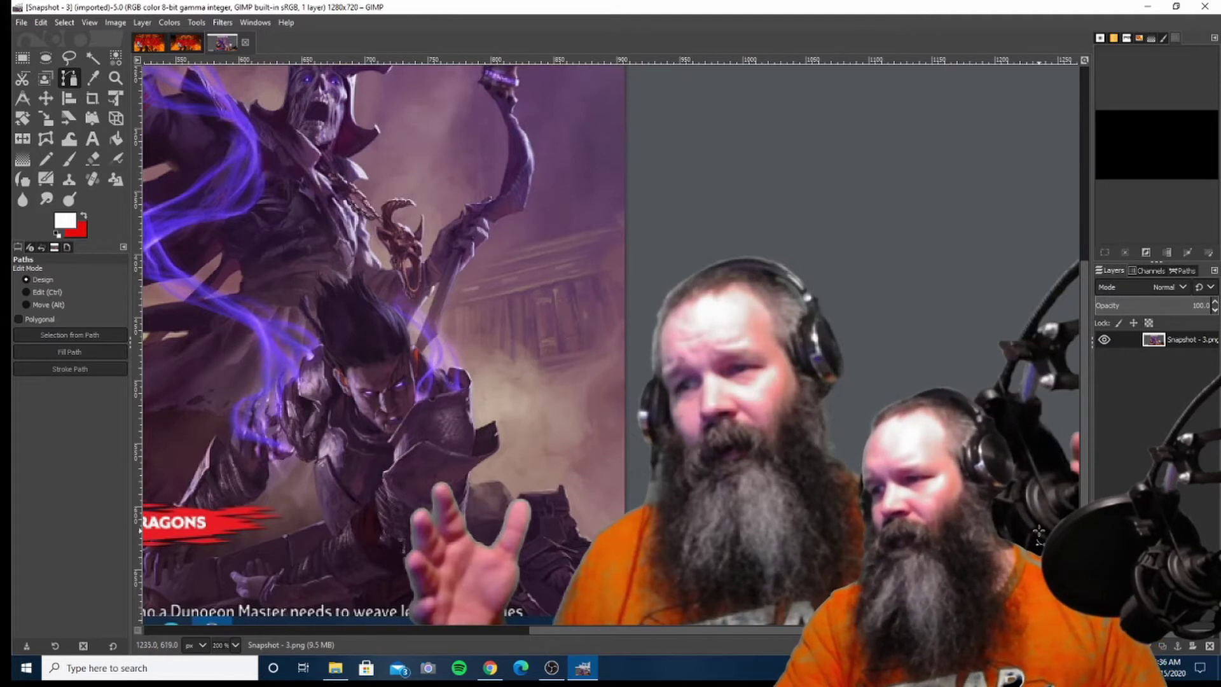
scroll(1038, 533, down, 1)
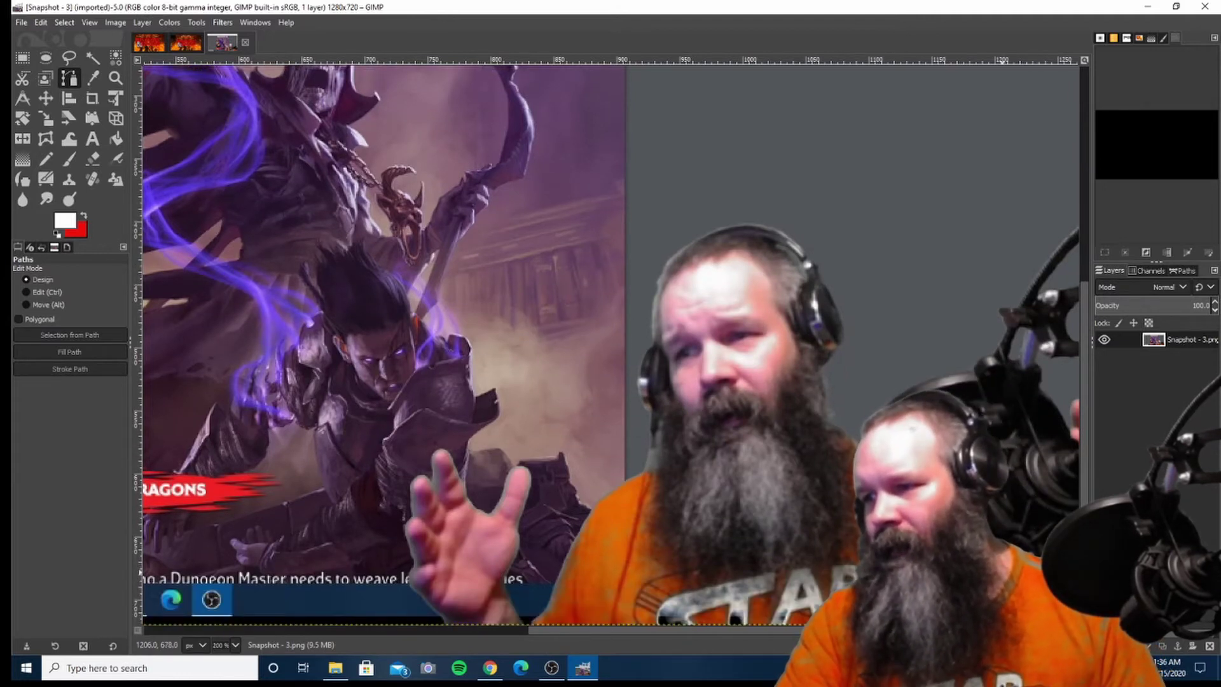
scroll(1009, 571, down, 1)
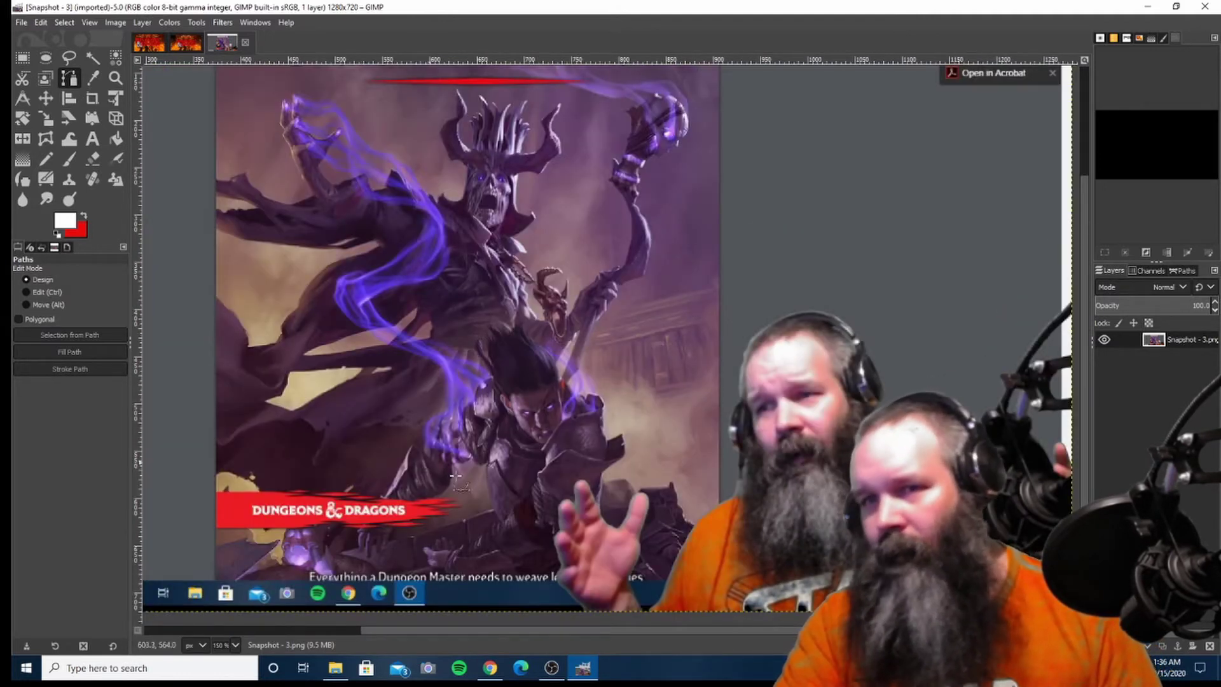
scroll(1036, 606, up, 5)
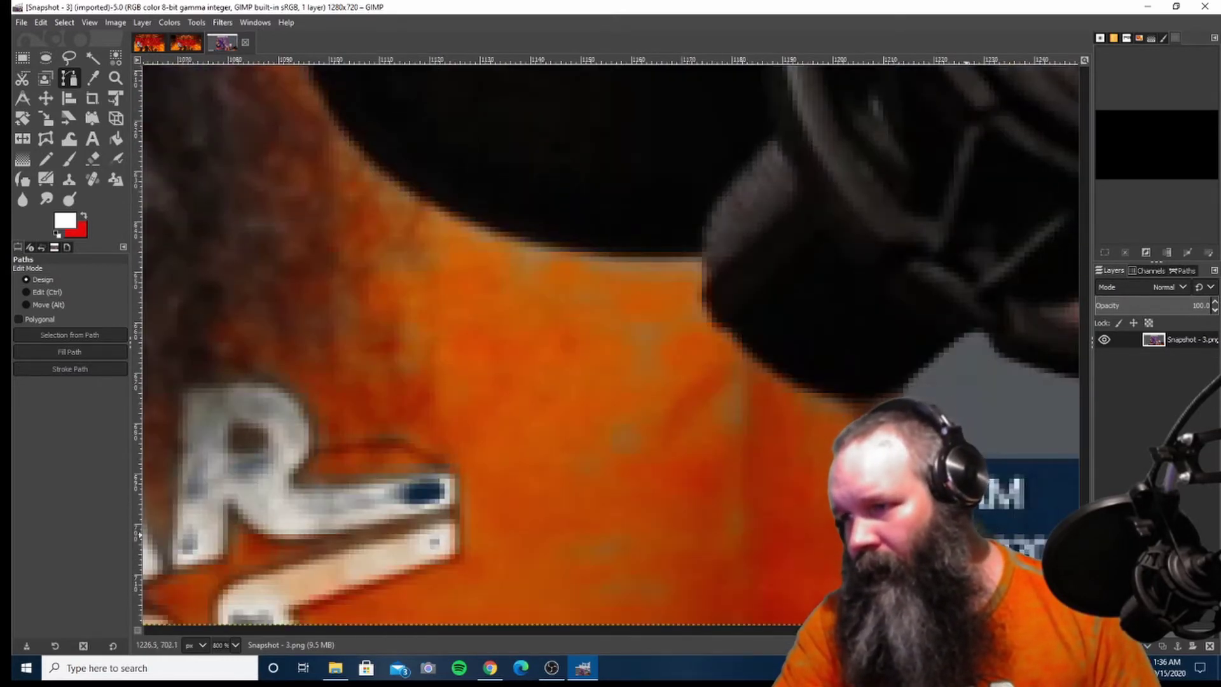
Step: Trace a path around the grey patch between shoulder and microphone, select it and delete it
click(970, 537)
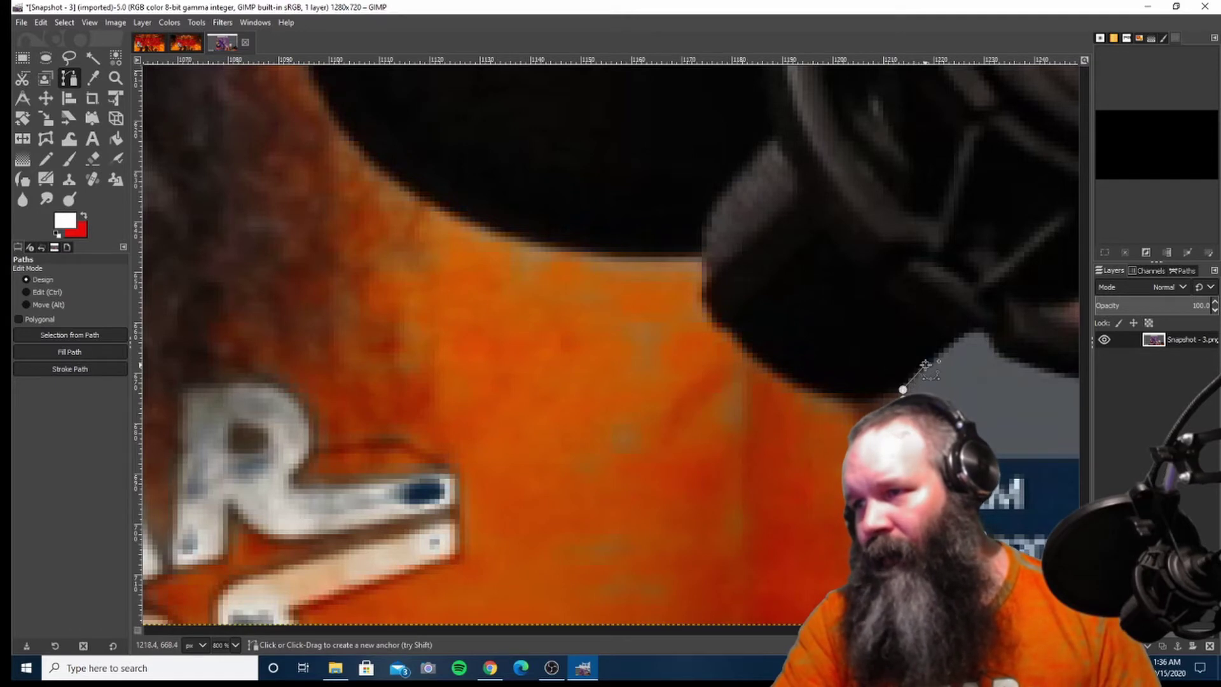
click(979, 329)
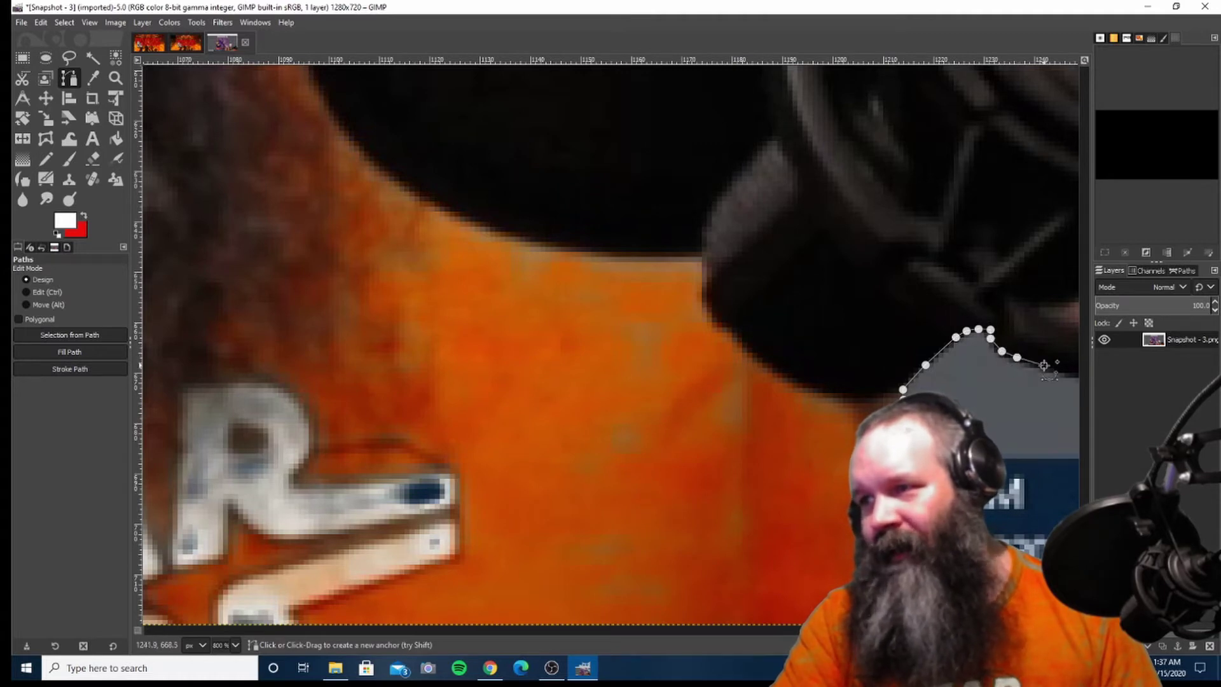
click(1069, 372)
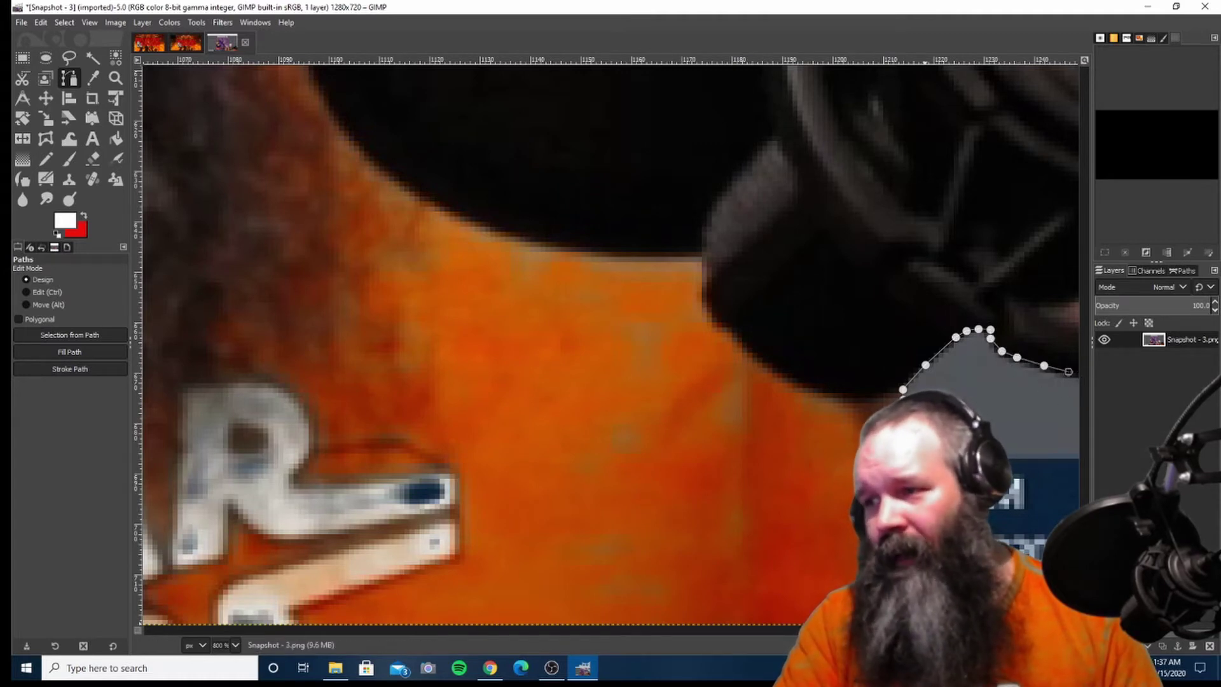
scroll(611, 344, right, 5)
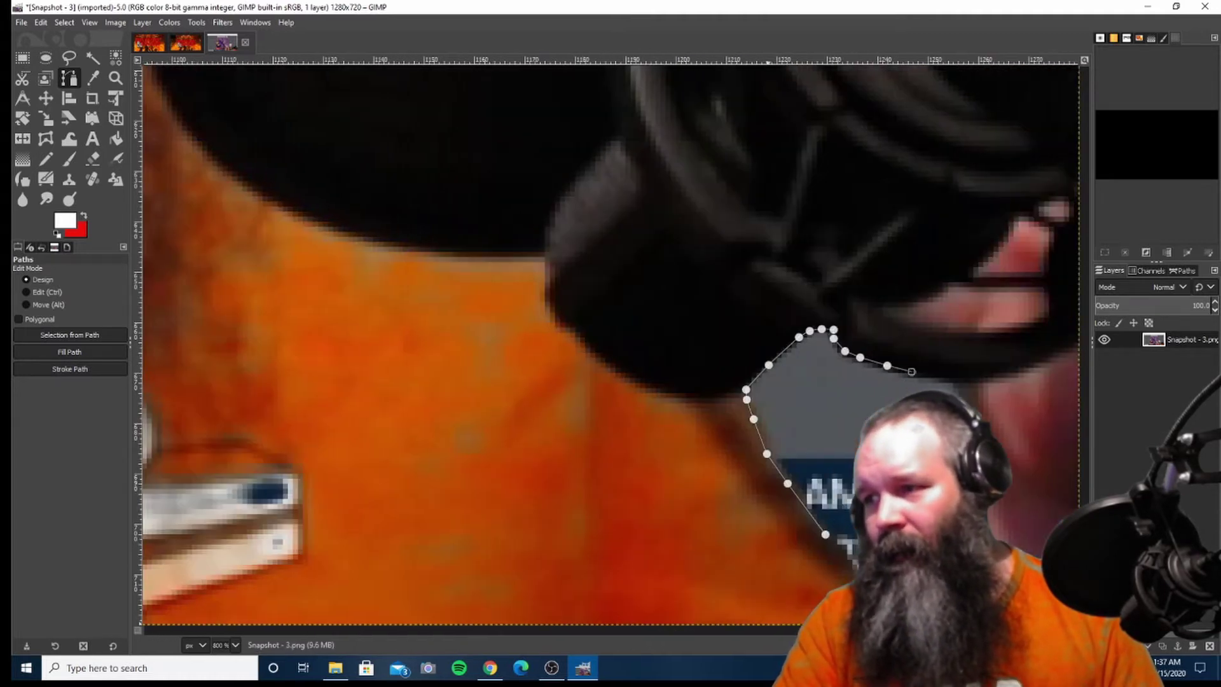
click(951, 382)
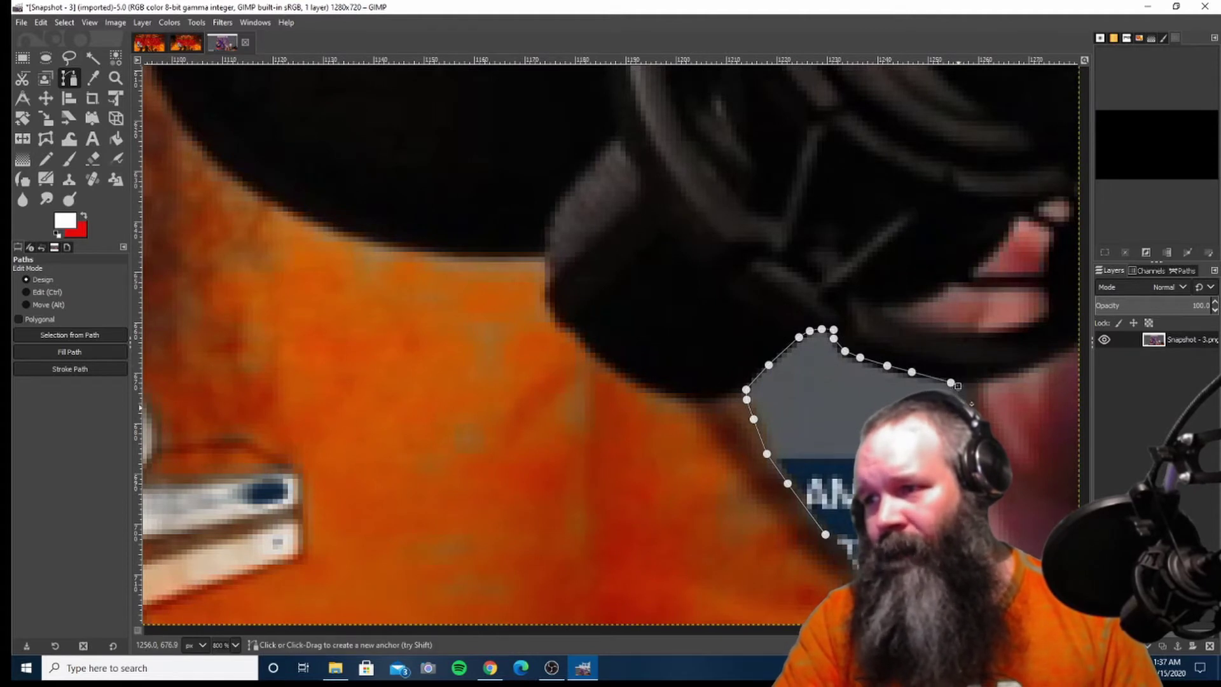
click(958, 386)
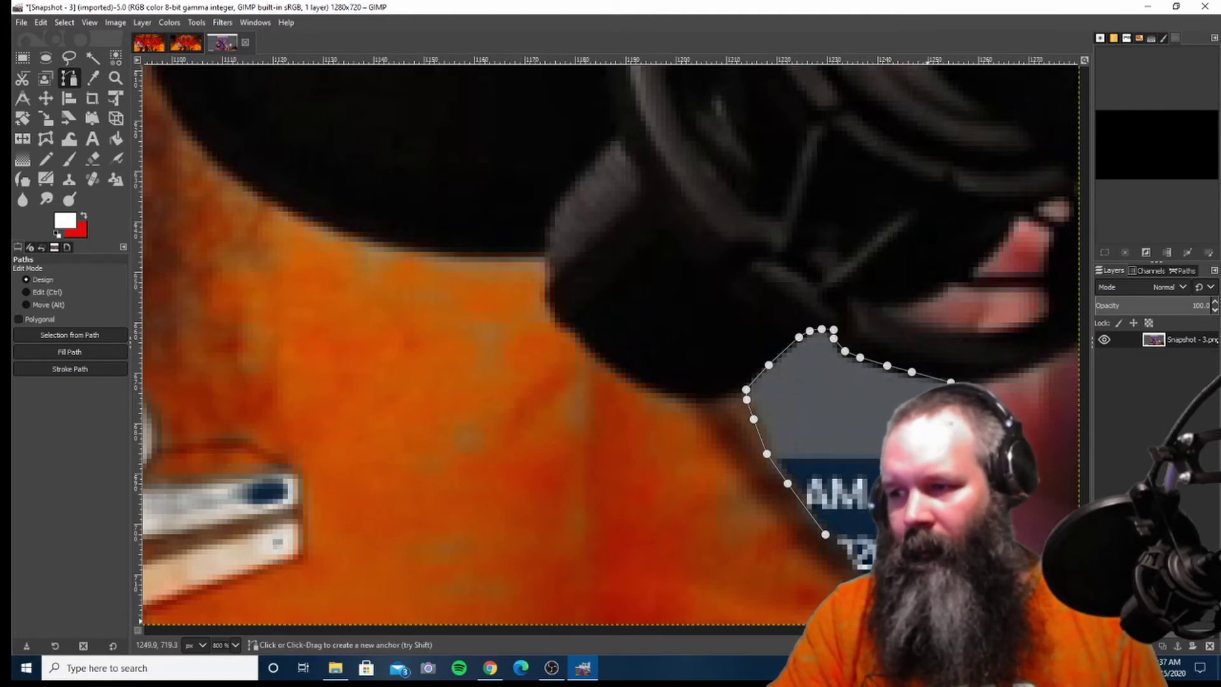
scroll(930, 604, down, 1)
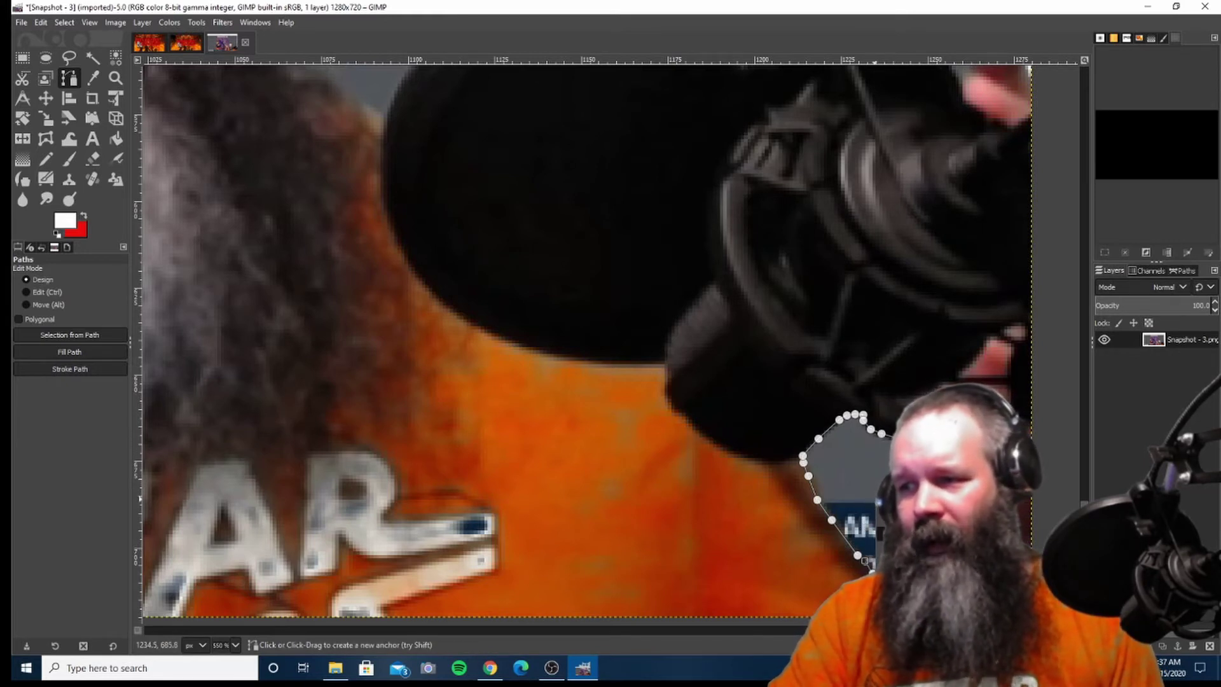
right_click(873, 498)
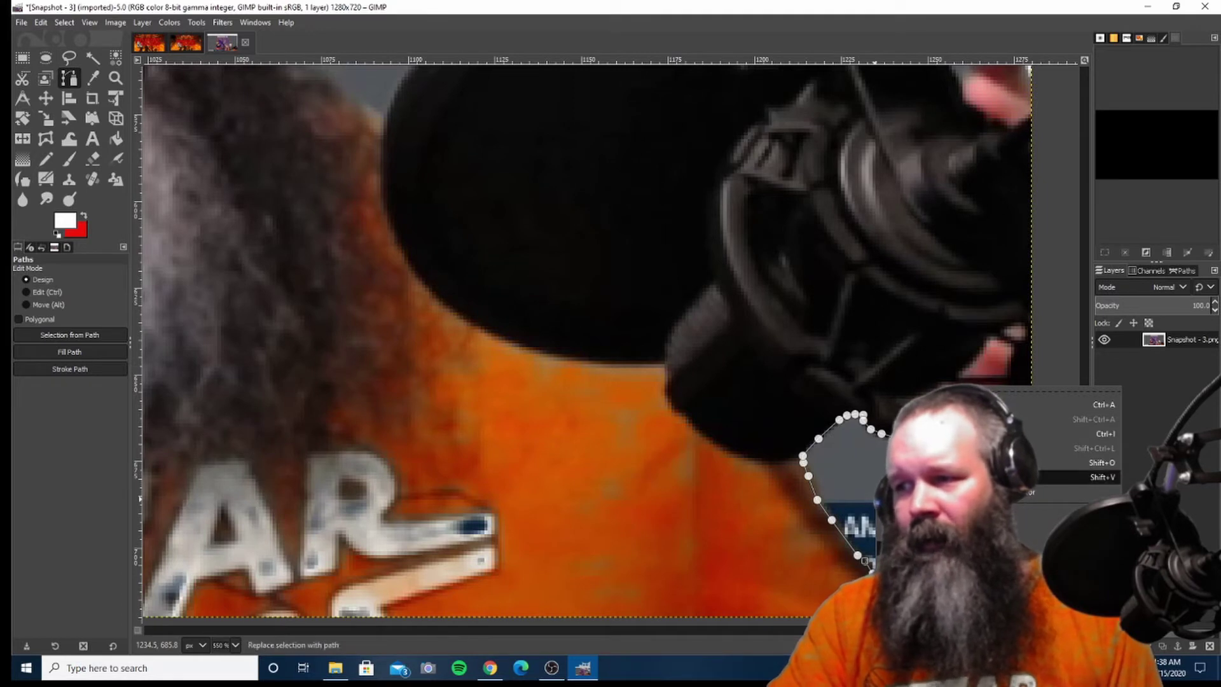
click(1009, 477)
key(Delete)
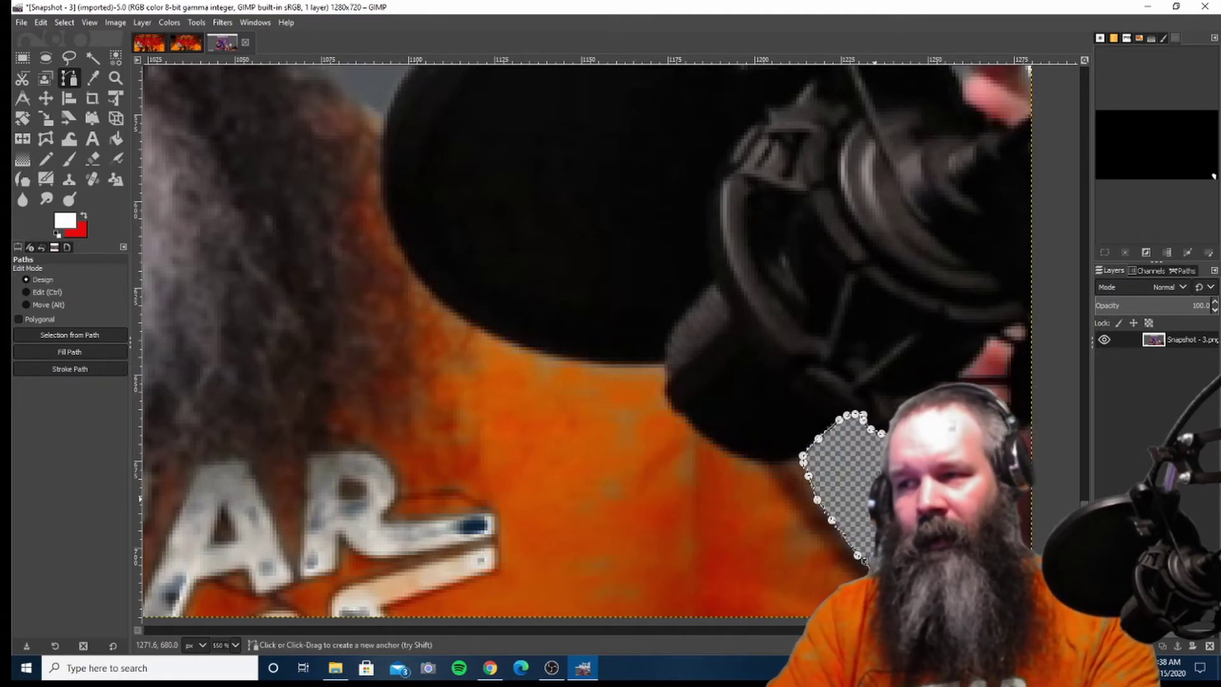
Step: Trace the path up the microphone stand and along the microphone arm
click(23, 59)
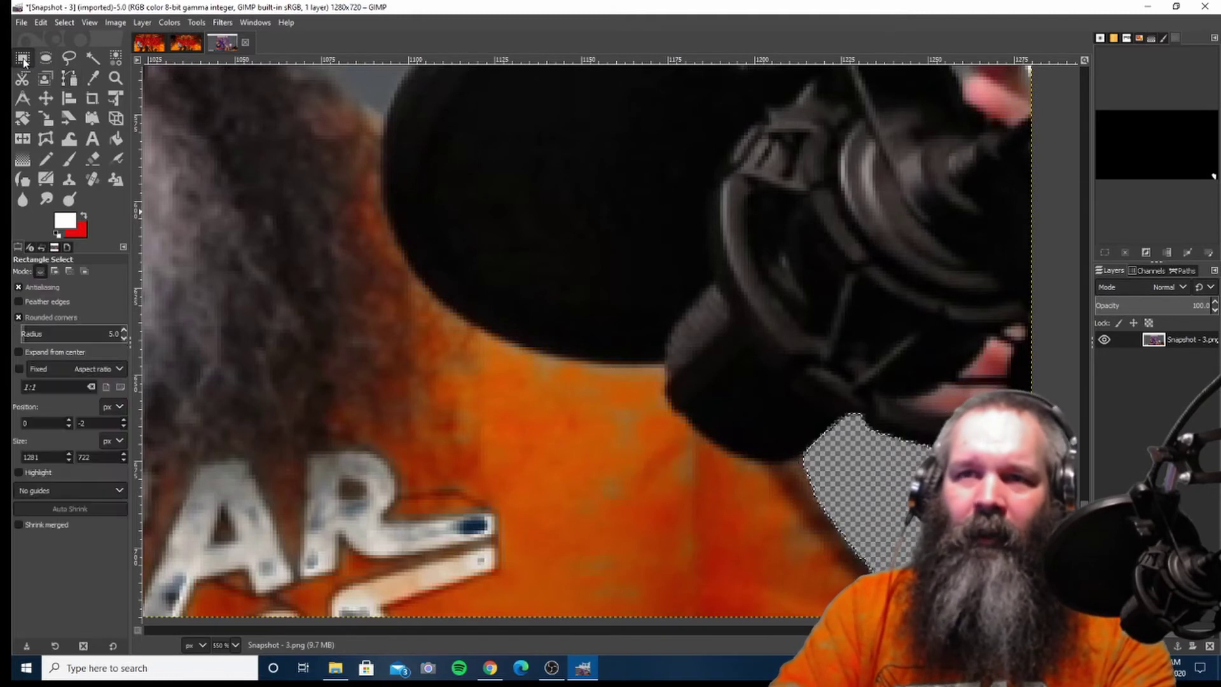
click(71, 79)
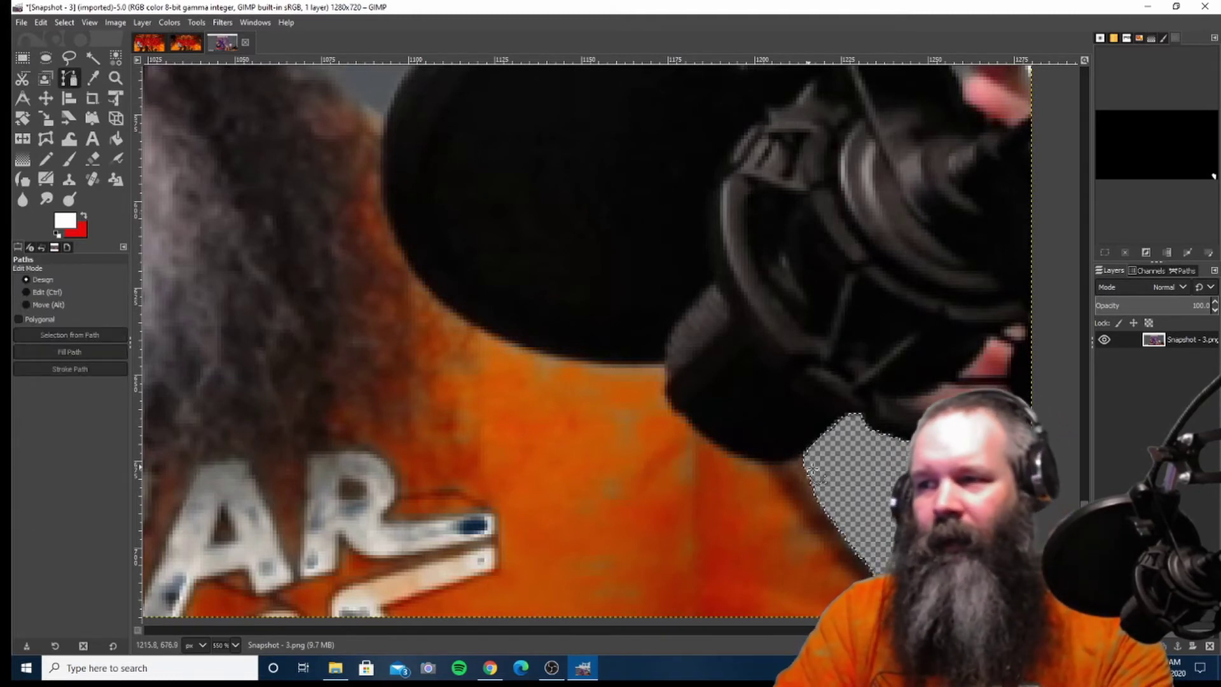
scroll(858, 495, down, 1)
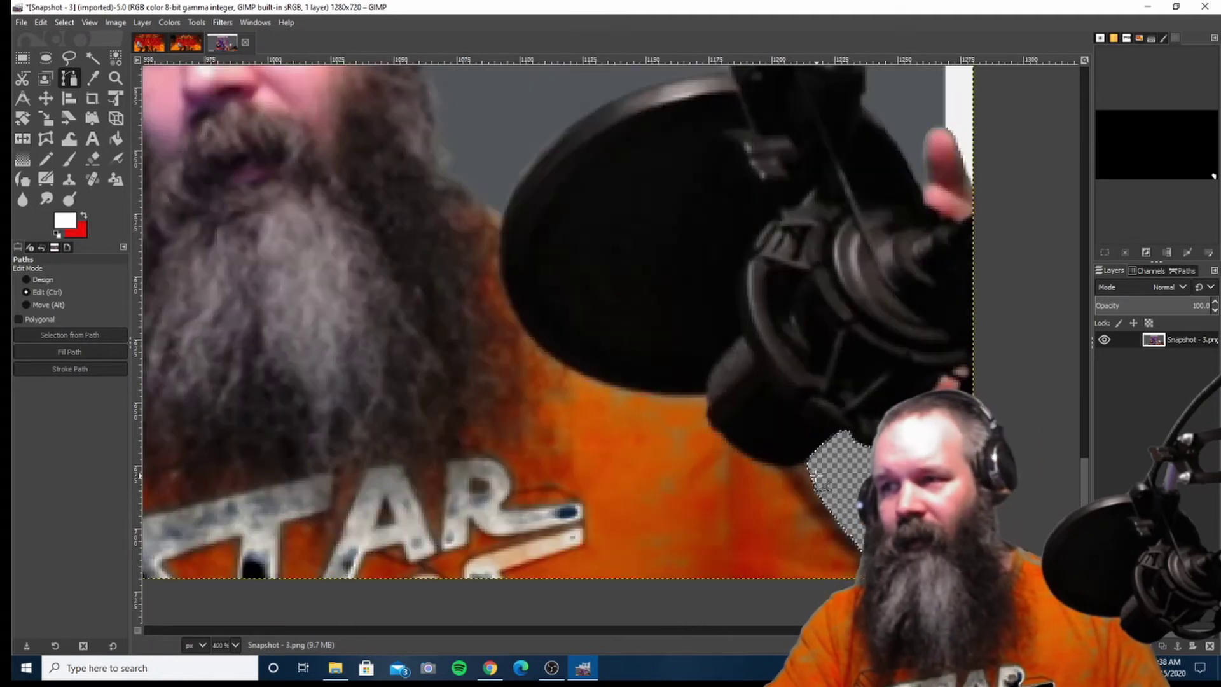
scroll(821, 482, down, 1)
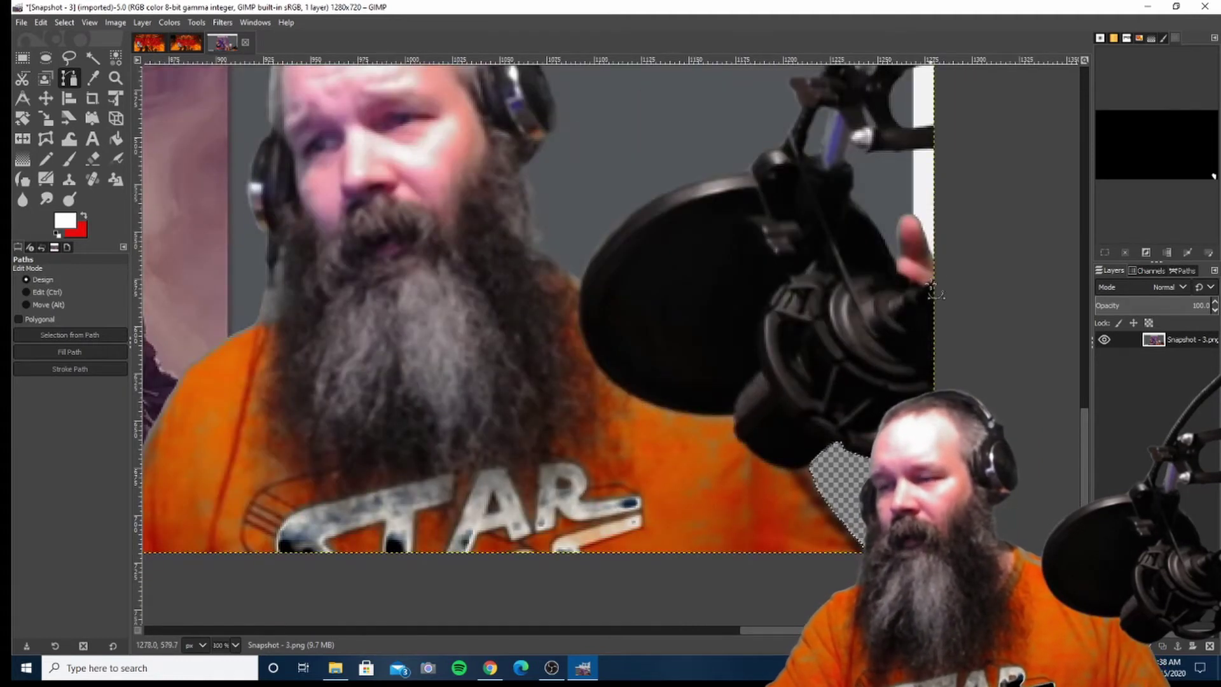
click(851, 186)
click(853, 171)
click(850, 169)
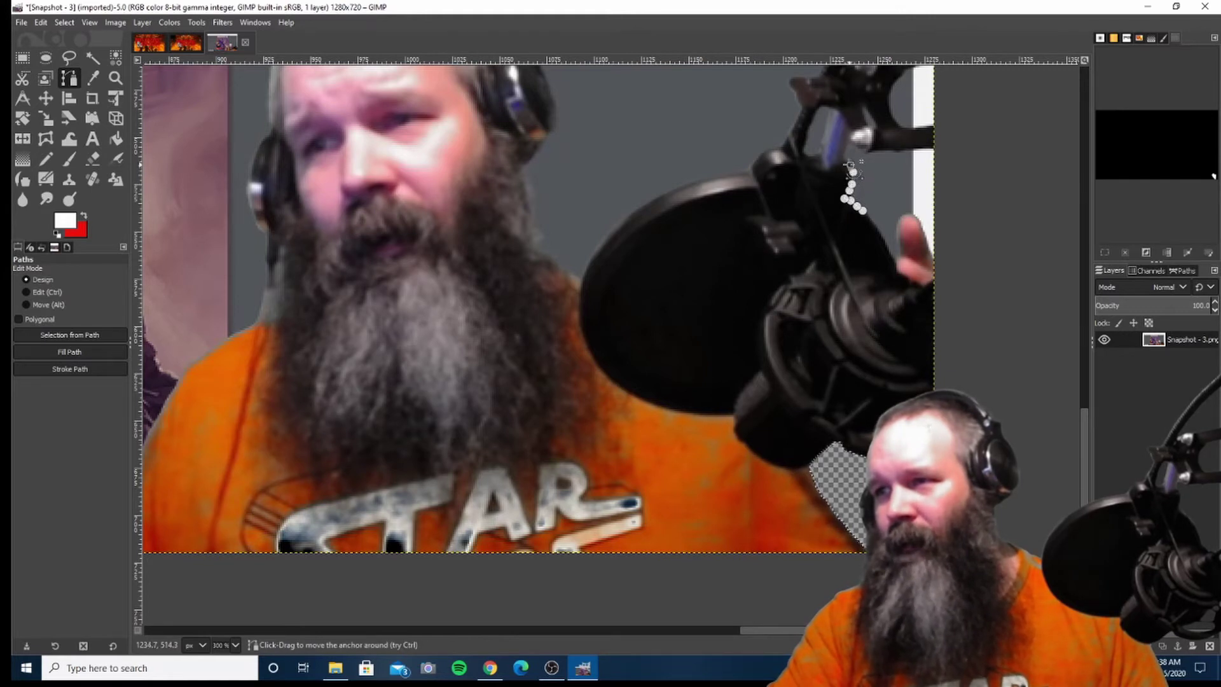
click(846, 163)
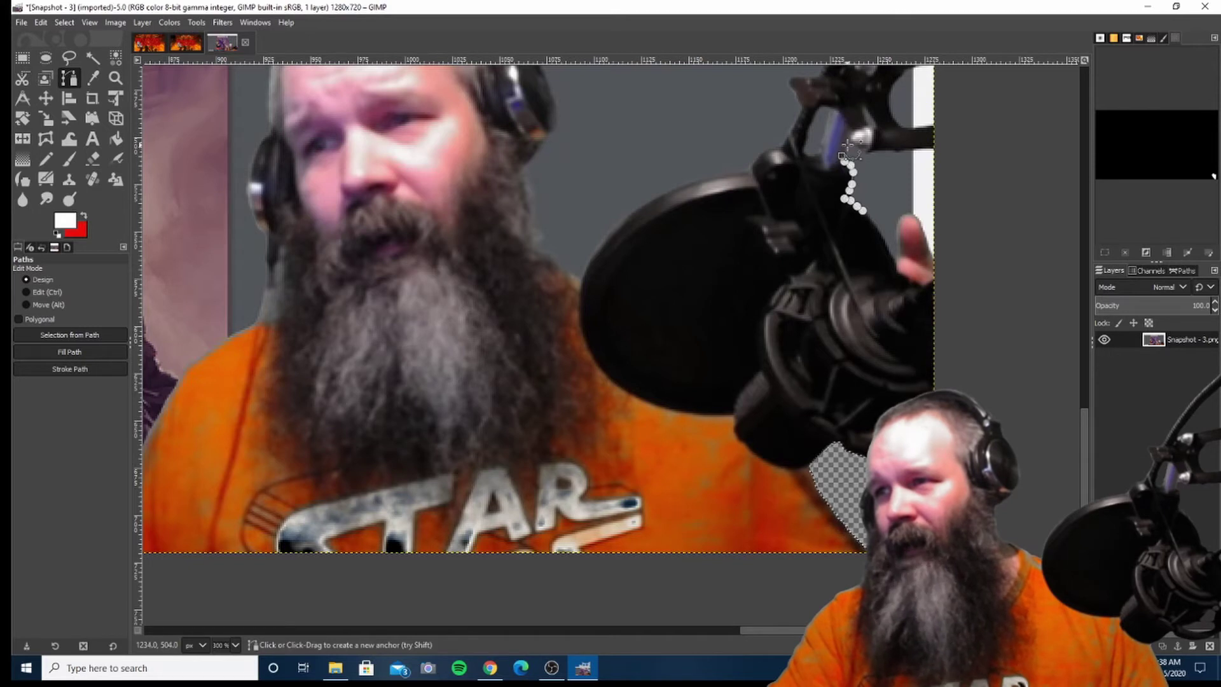
click(848, 141)
click(859, 145)
click(869, 149)
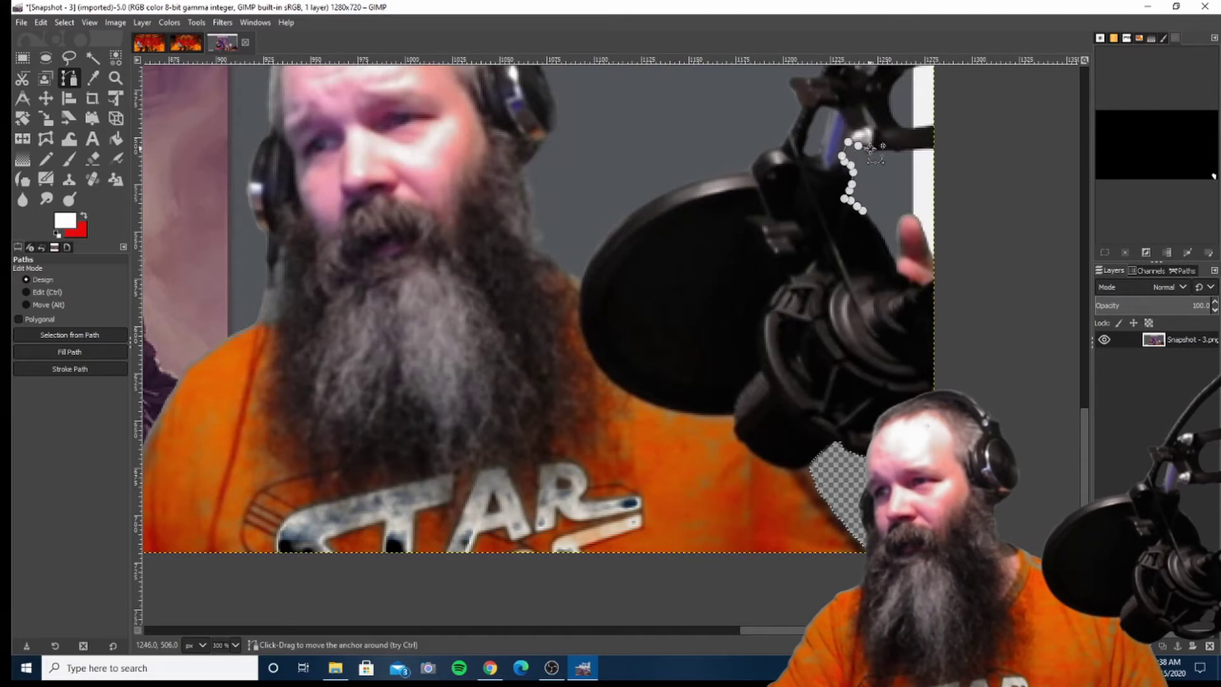
click(883, 151)
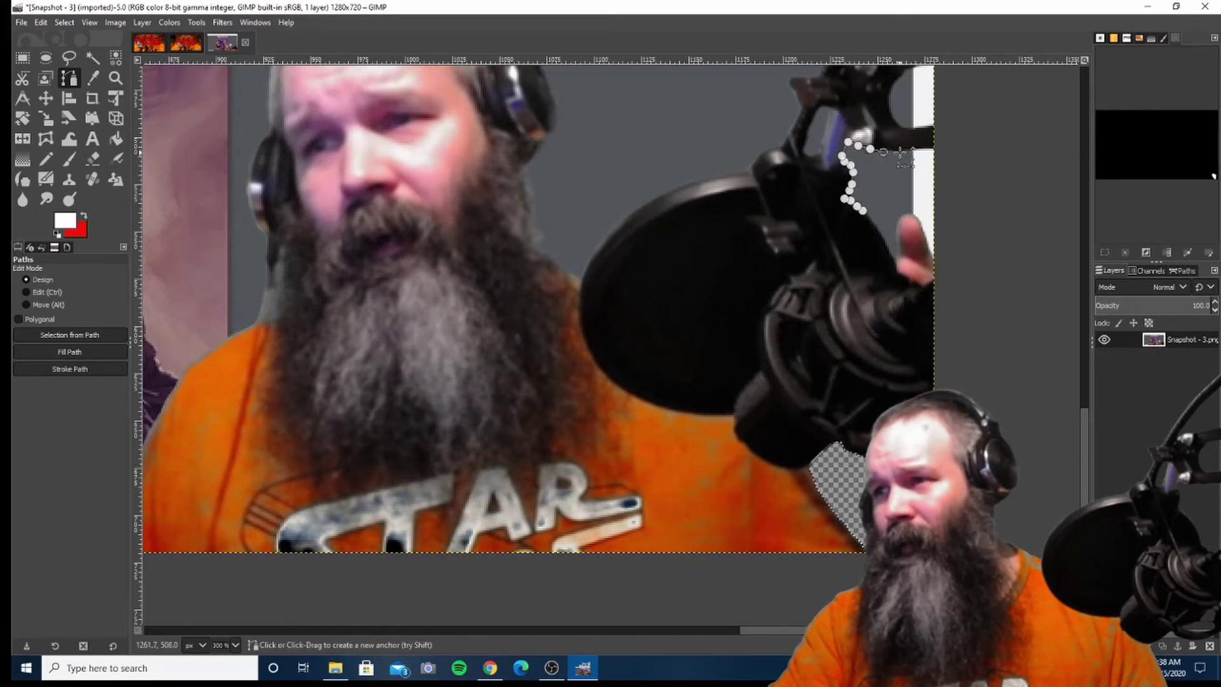
Step: Undo a misplaced point and extend the path along the arm's top and down the right edge
click(41, 23)
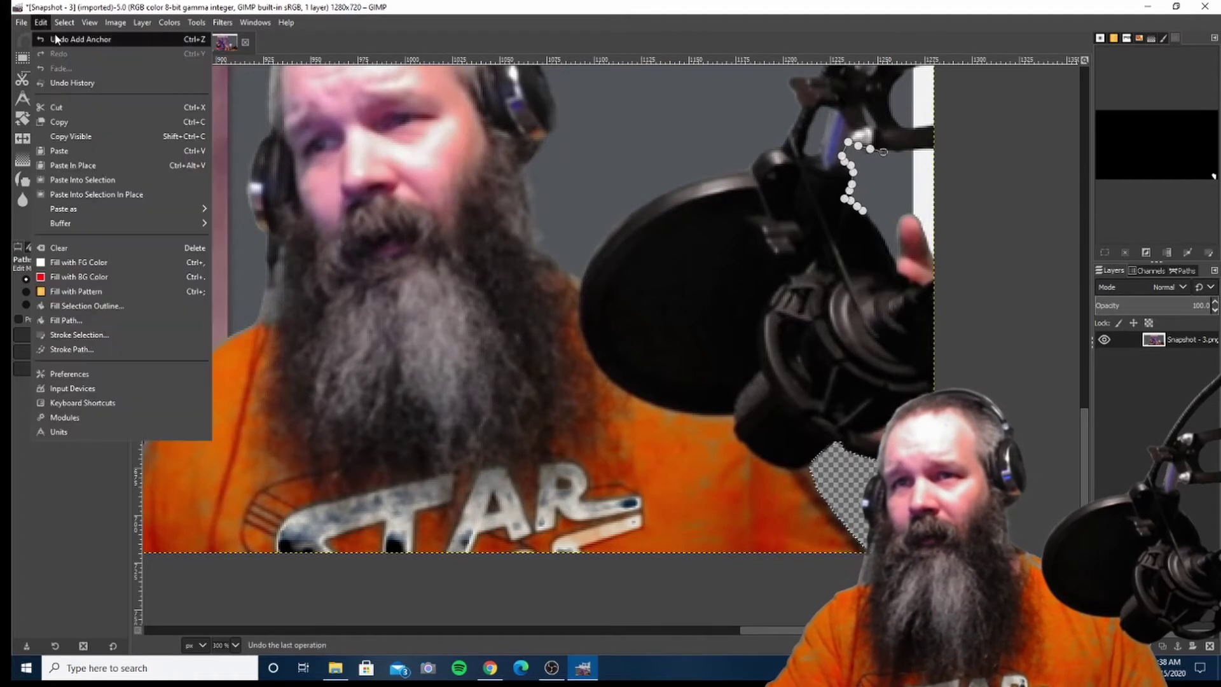
click(55, 39)
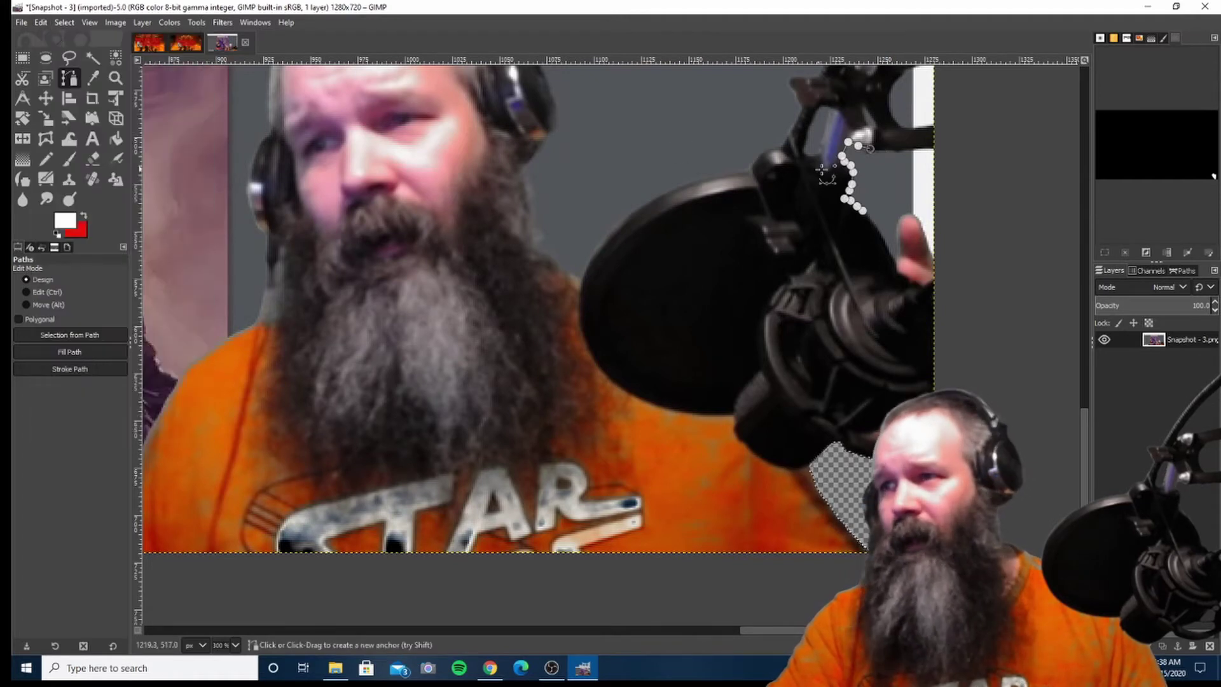
click(883, 150)
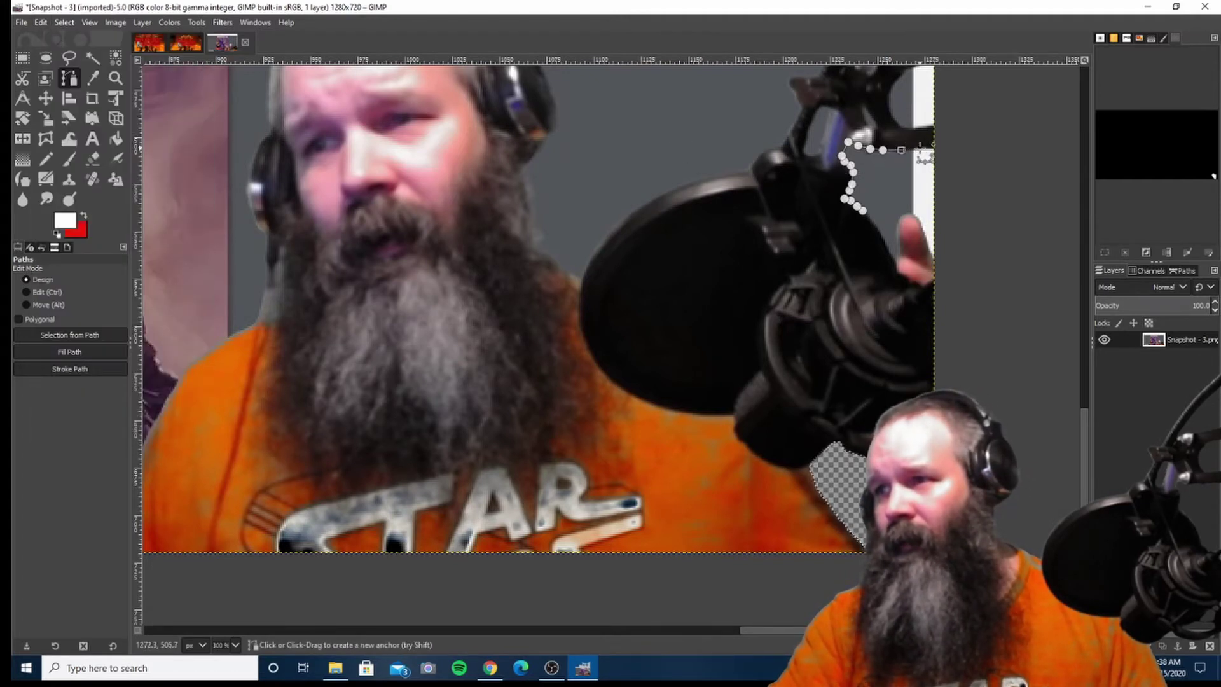
click(921, 148)
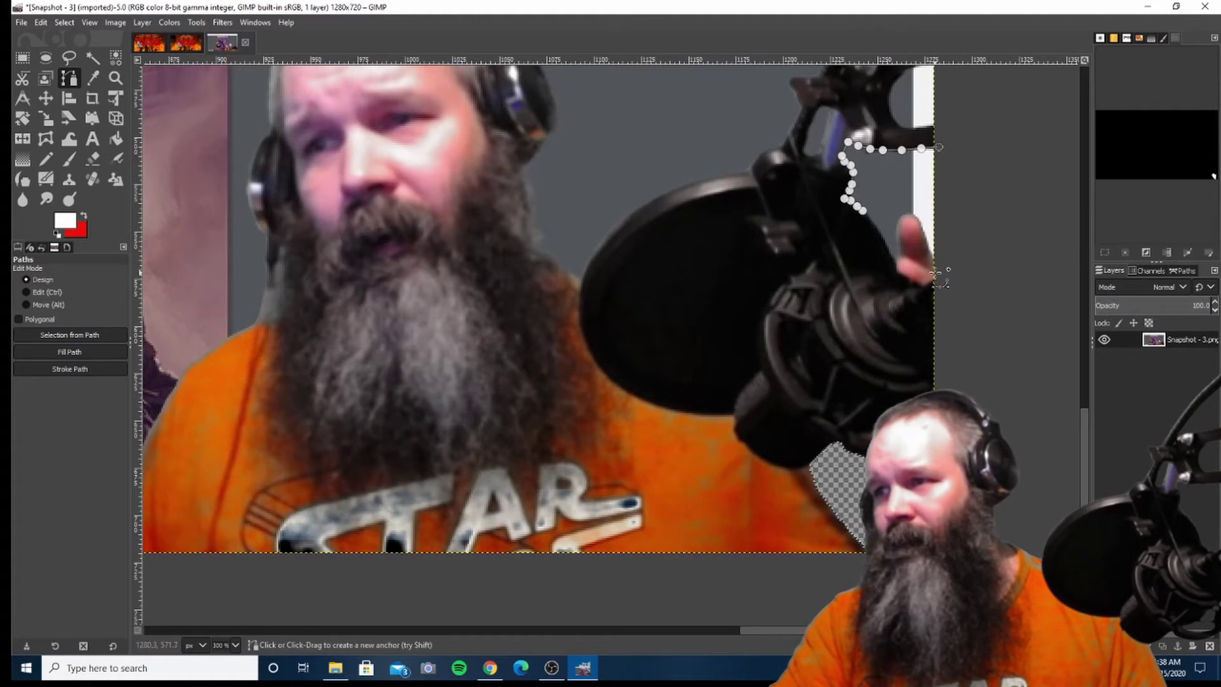
click(935, 261)
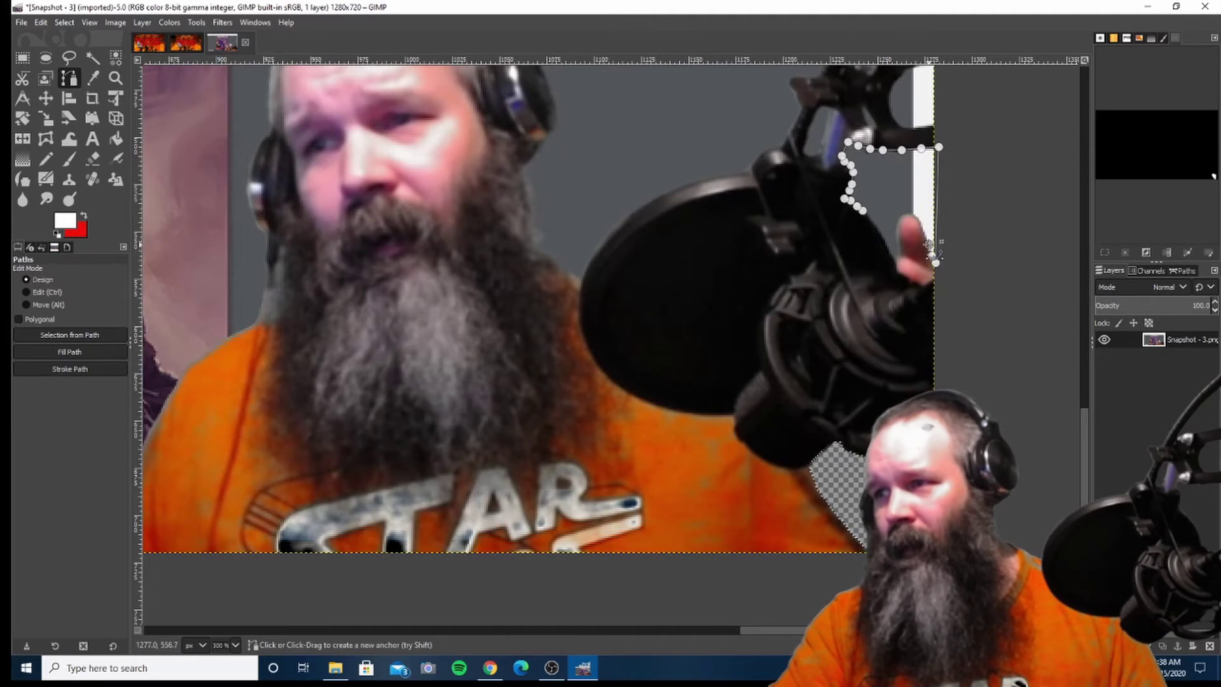
click(41, 23)
click(40, 23)
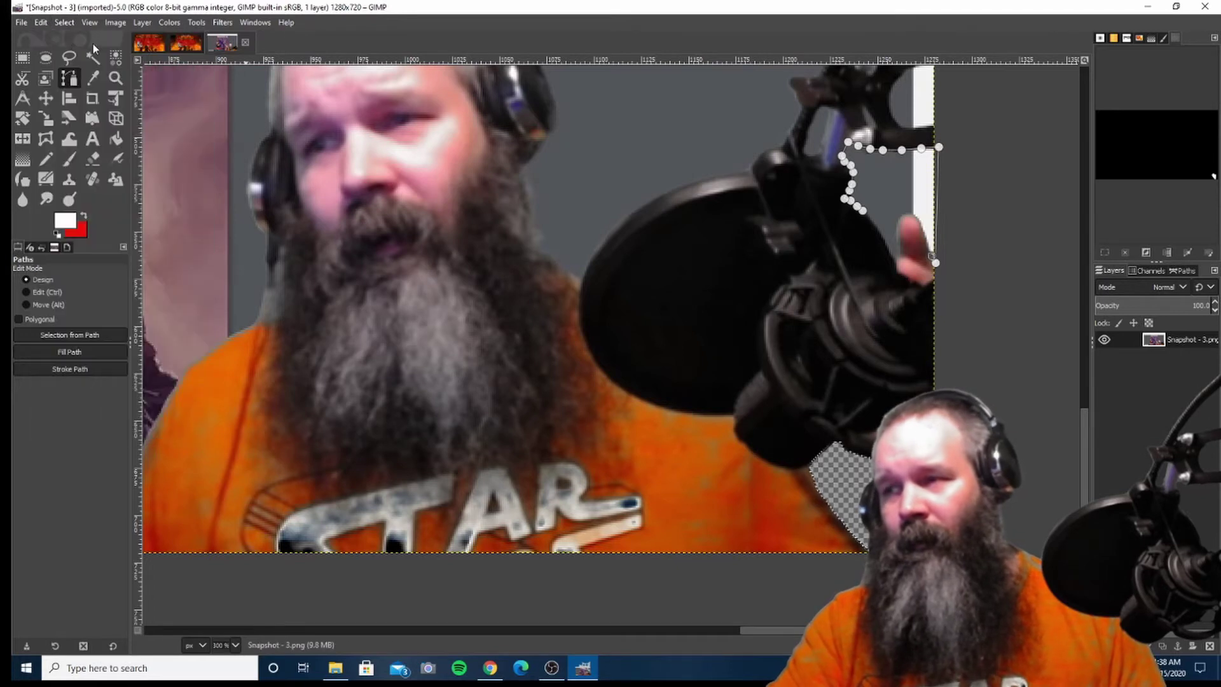
scroll(933, 260, up, 7)
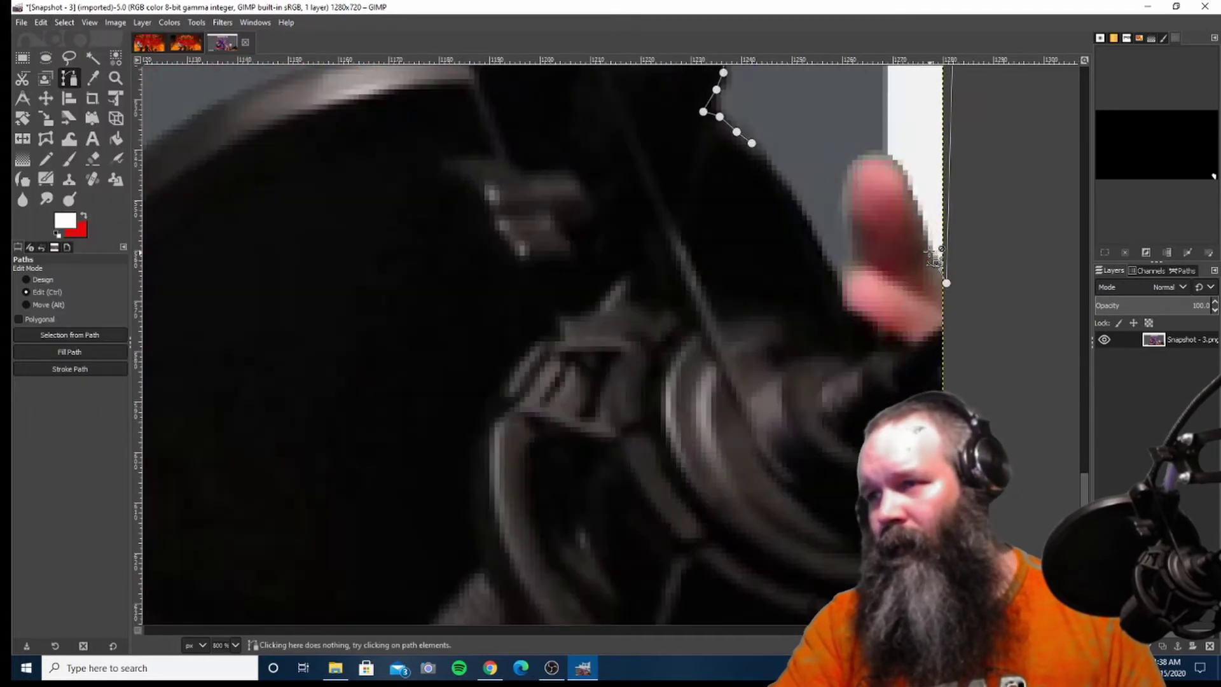
Step: Trace around the thumb and back along the microphone's edge to close the outline
click(939, 269)
click(934, 259)
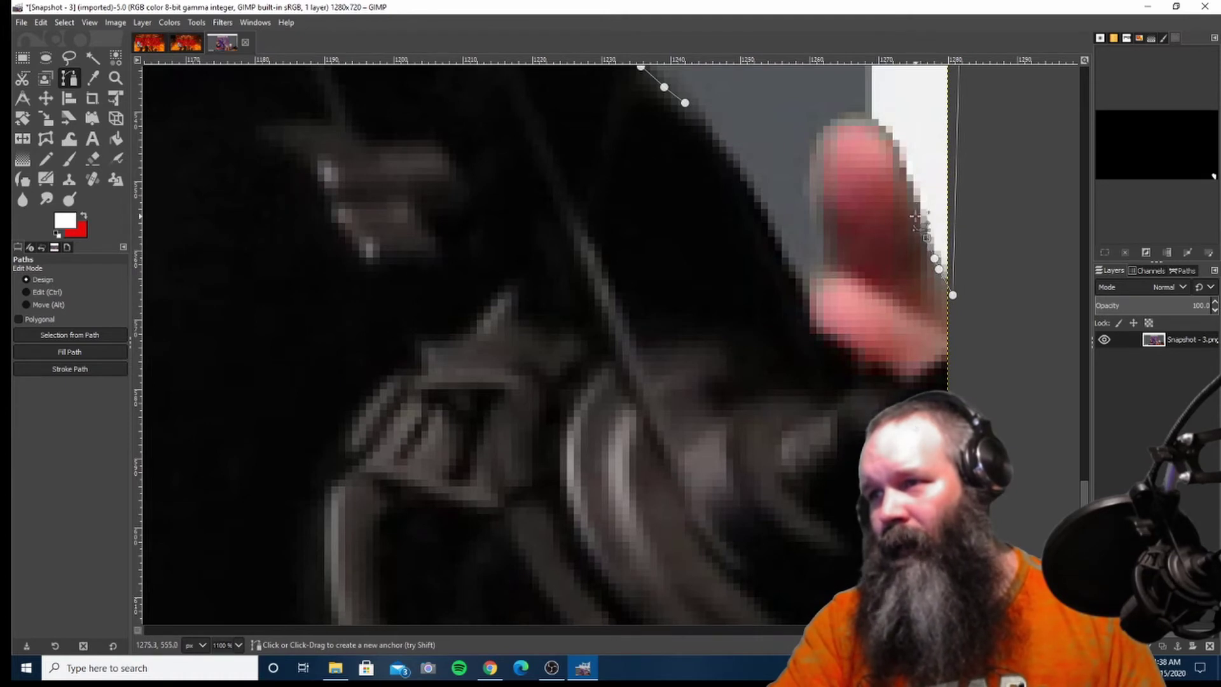
click(919, 216)
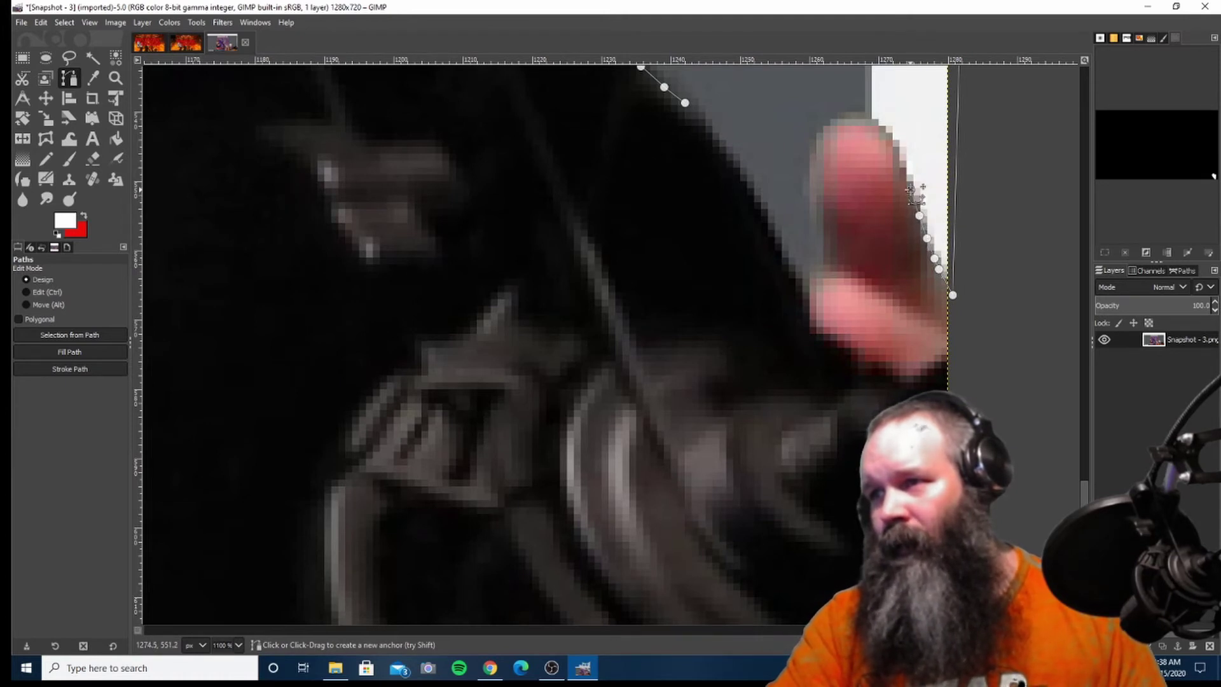
click(863, 123)
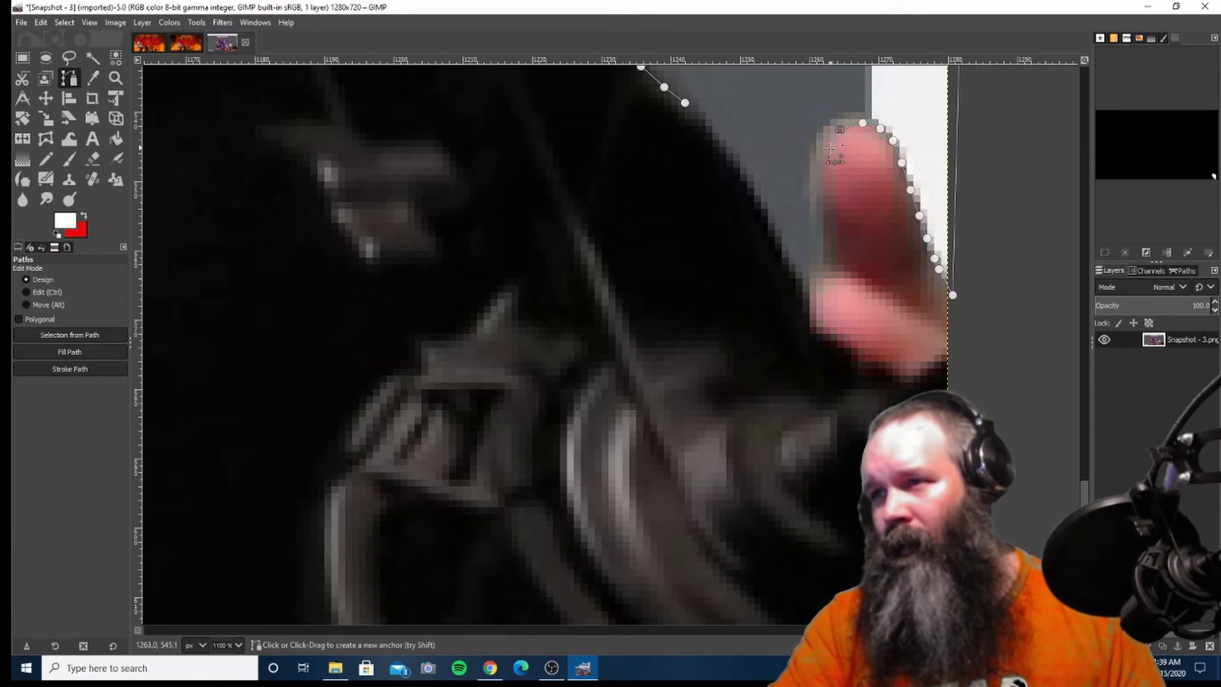
click(826, 183)
click(824, 206)
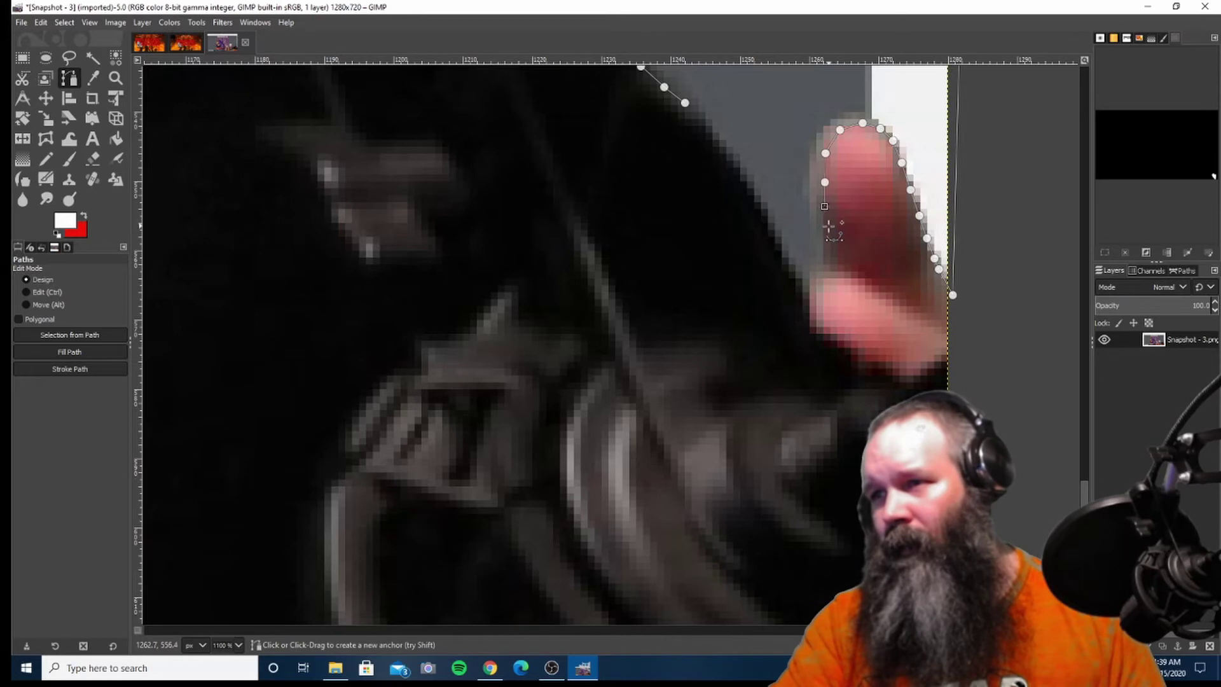
click(826, 260)
click(823, 275)
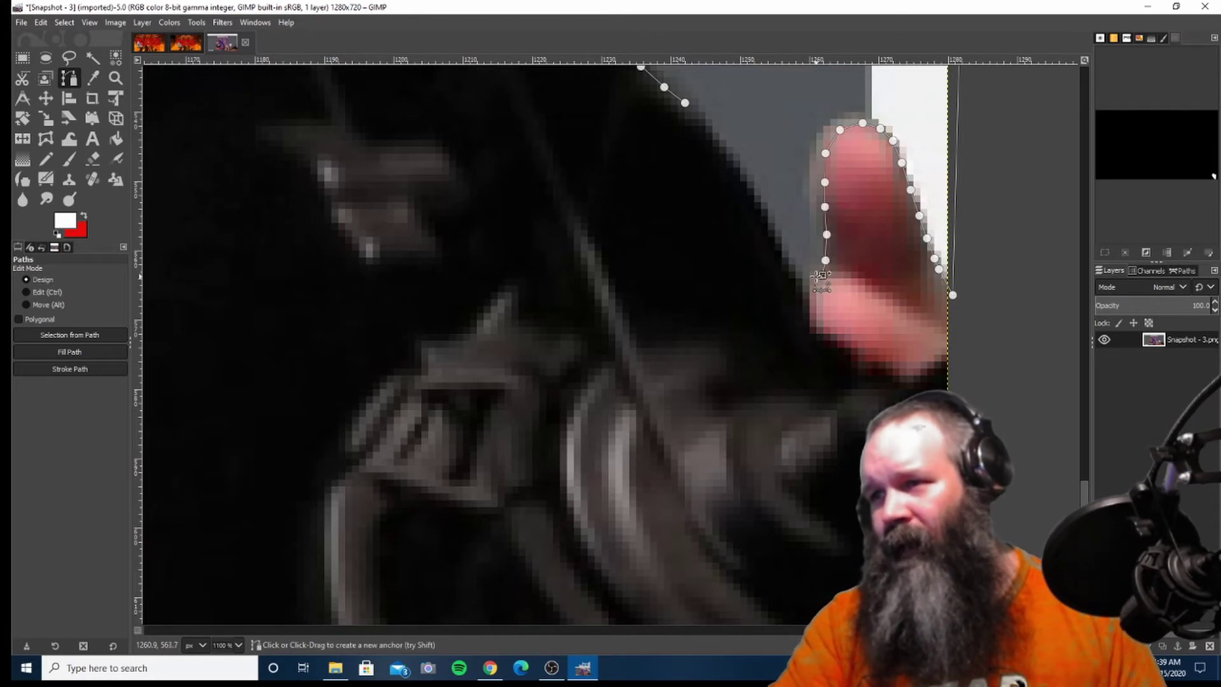
click(798, 280)
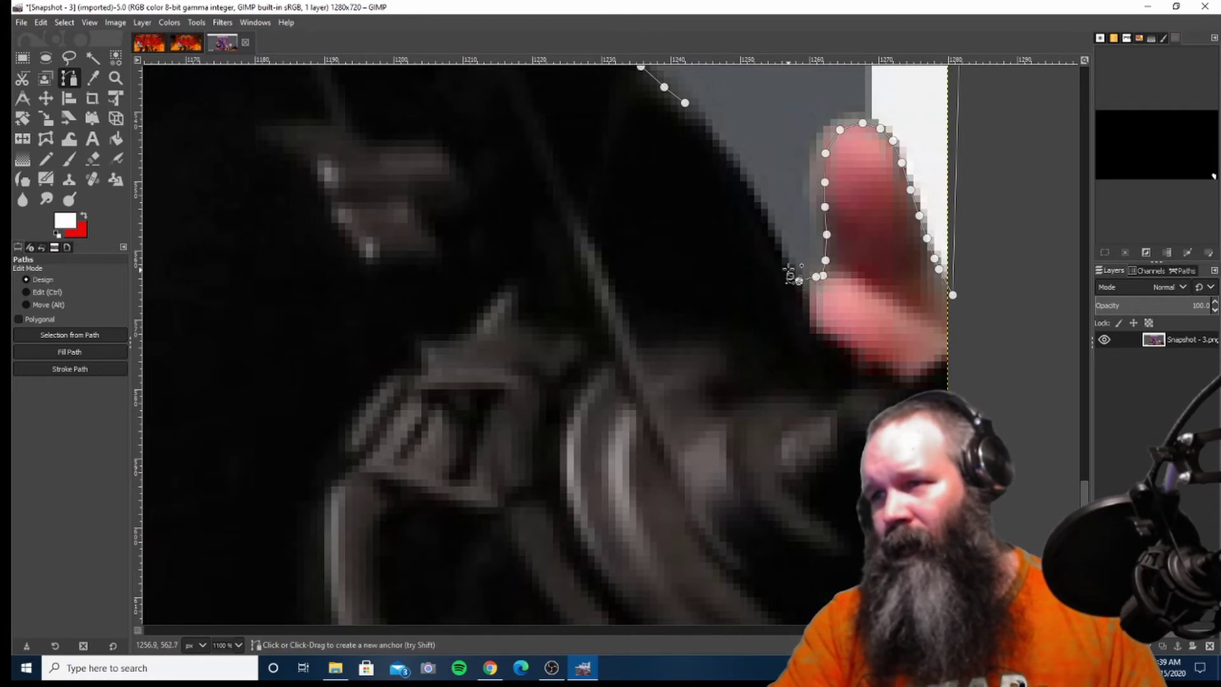
click(781, 253)
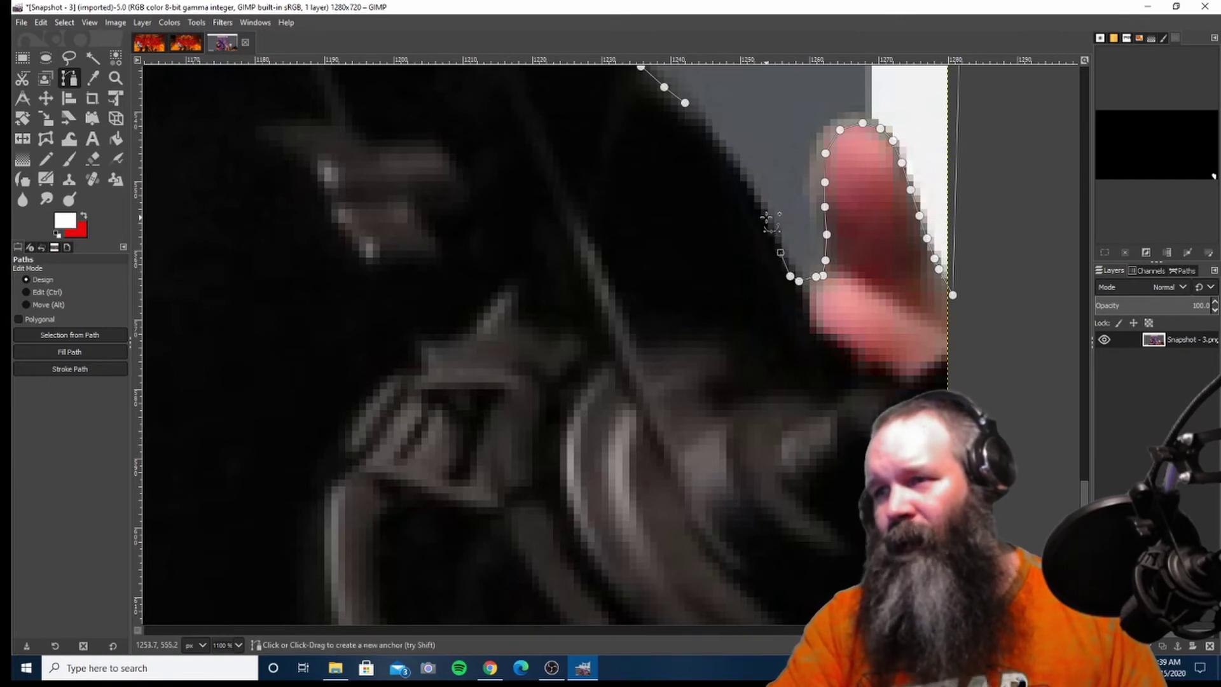
click(742, 171)
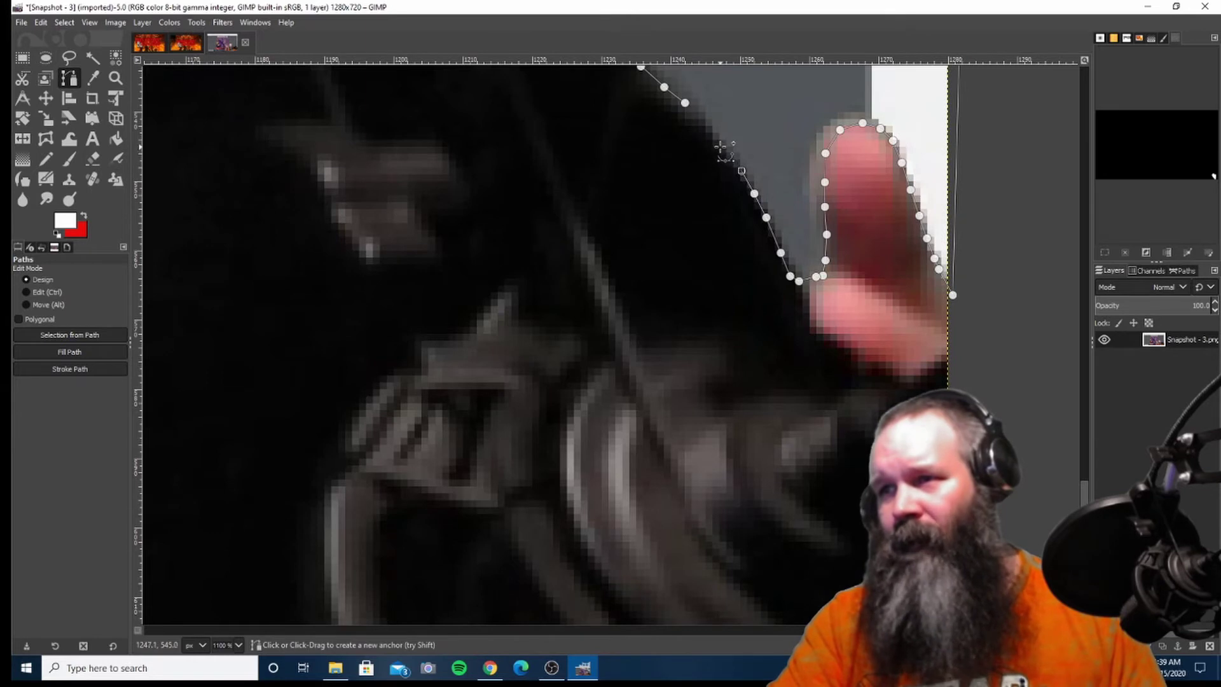
click(719, 145)
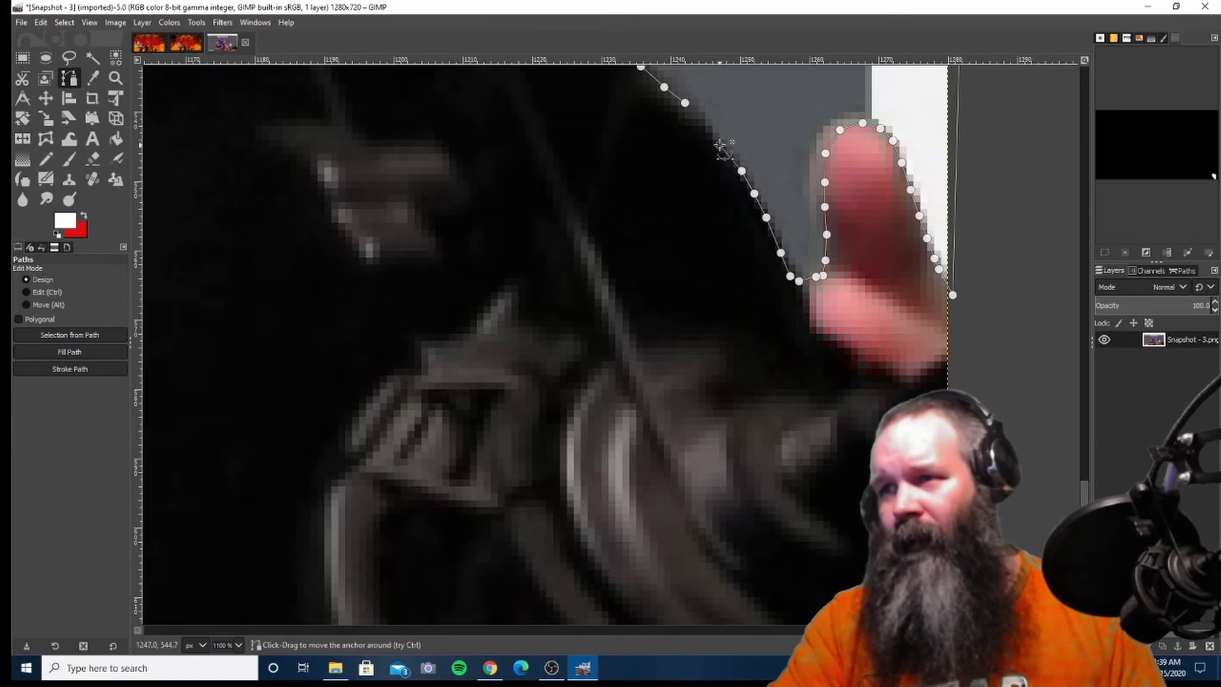
click(685, 104)
Step: Turn the path into a selection and delete the stray area beside the microphone
scroll(709, 292, down, 5)
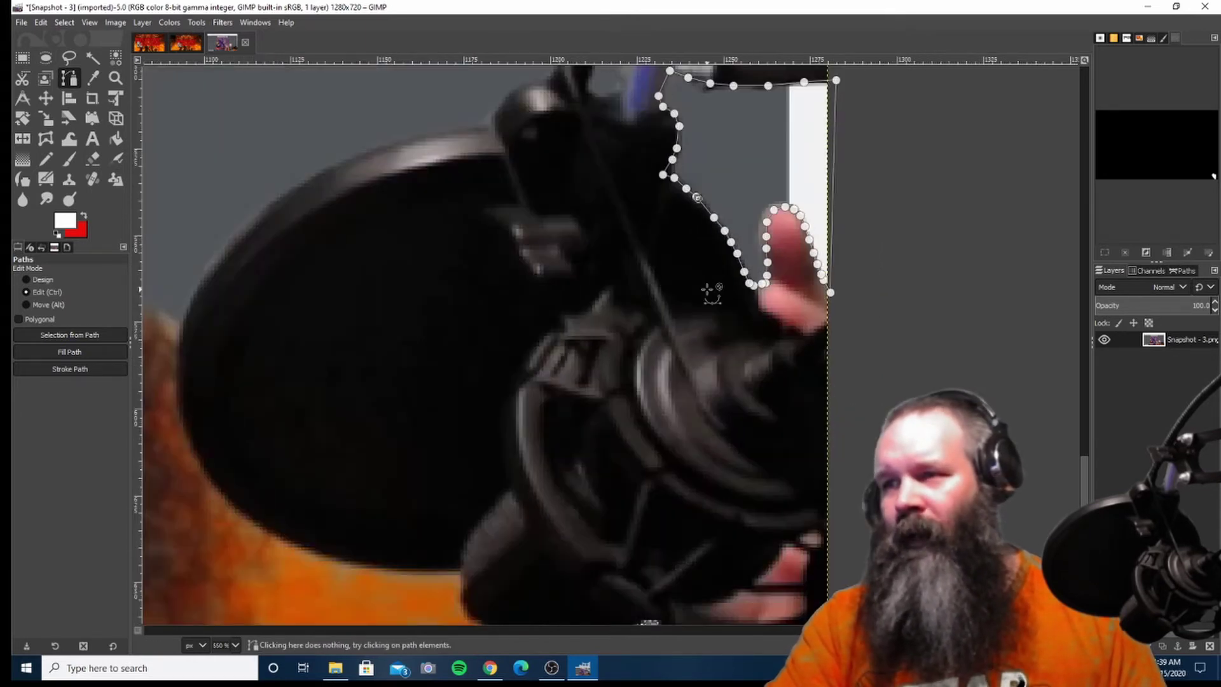
right_click(734, 220)
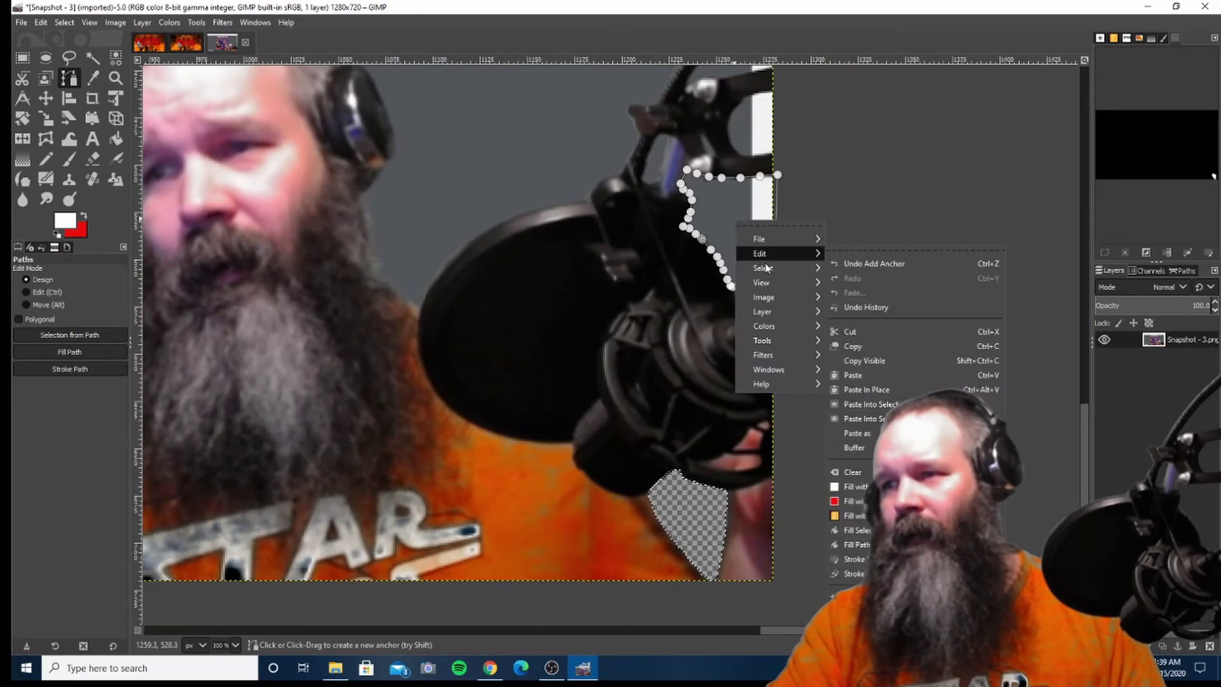
mouse_move(770, 270)
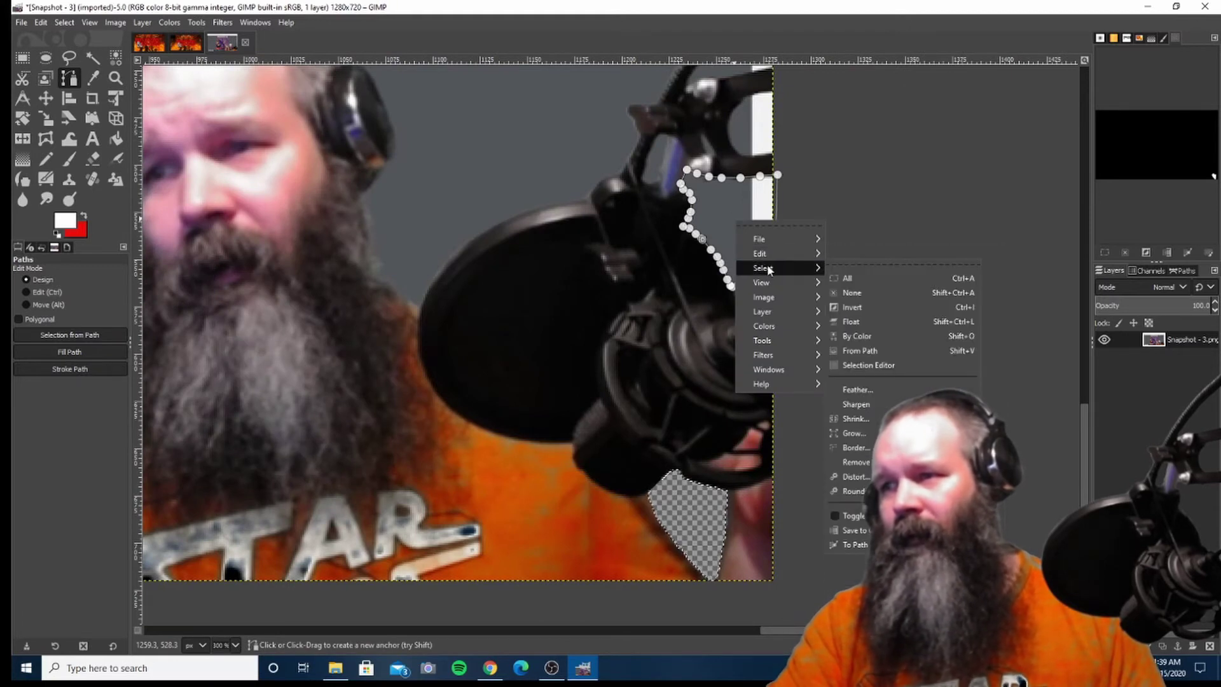
click(851, 349)
key(Delete)
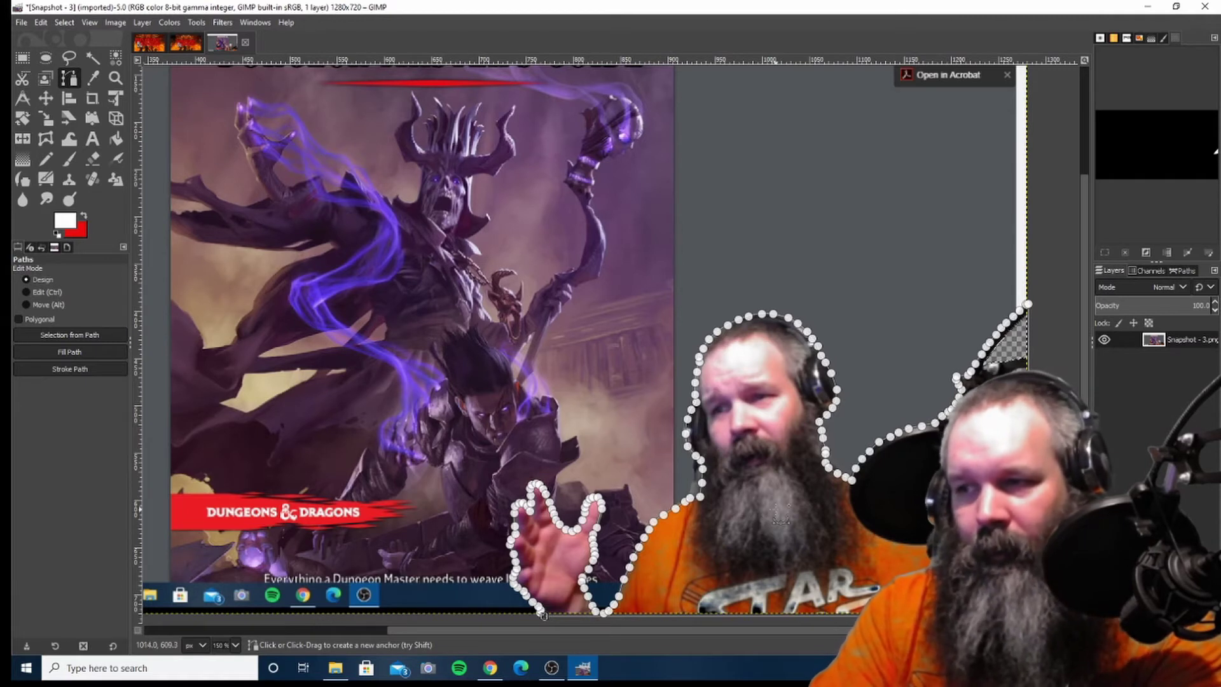
Step: Select from the streamer's path, invert the selection and delete the background
right_click(778, 510)
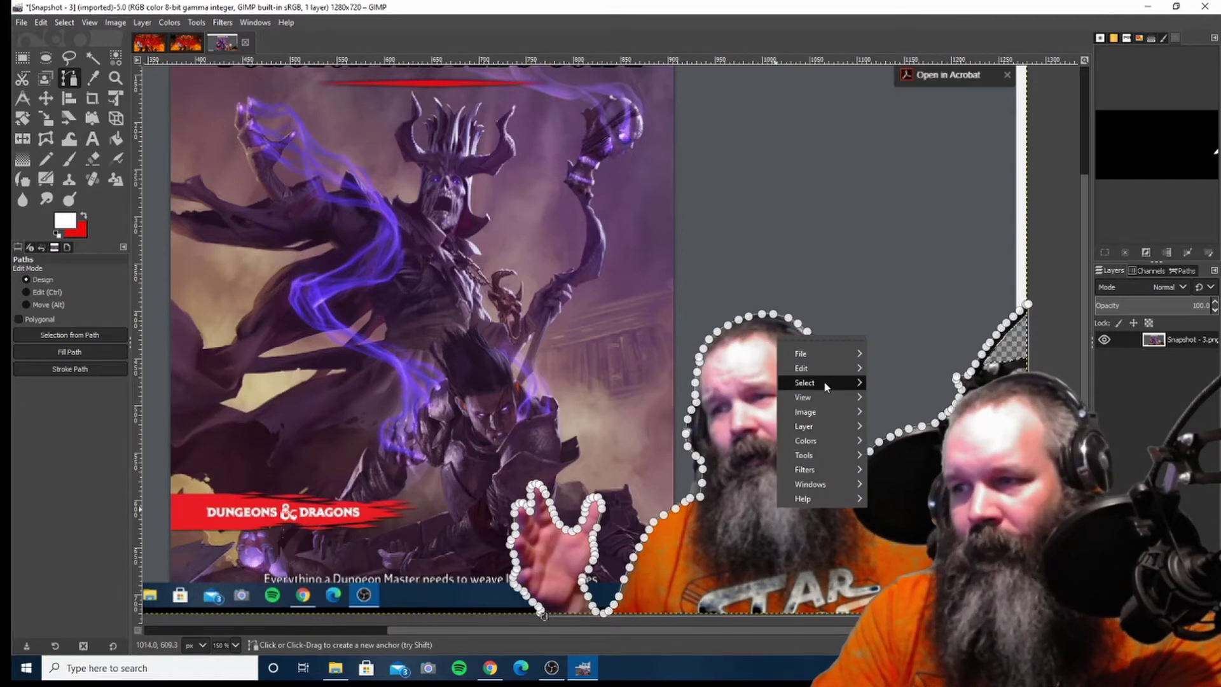
mouse_move(827, 383)
click(900, 469)
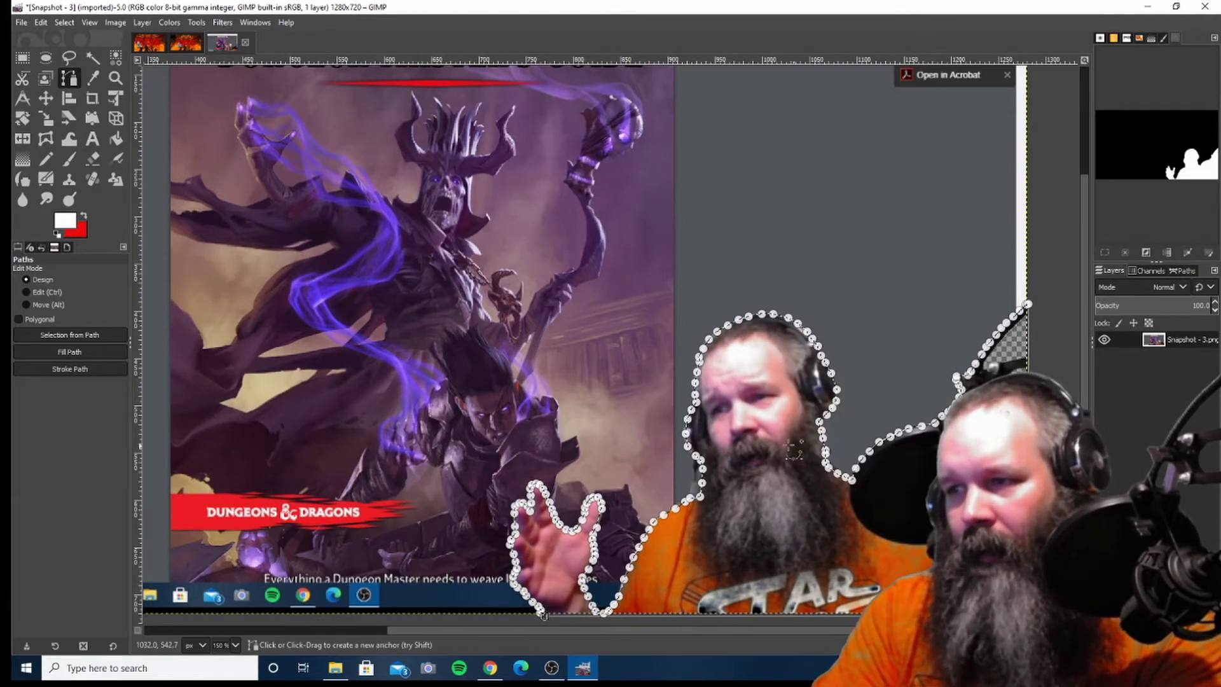
right_click(758, 450)
mouse_move(782, 502)
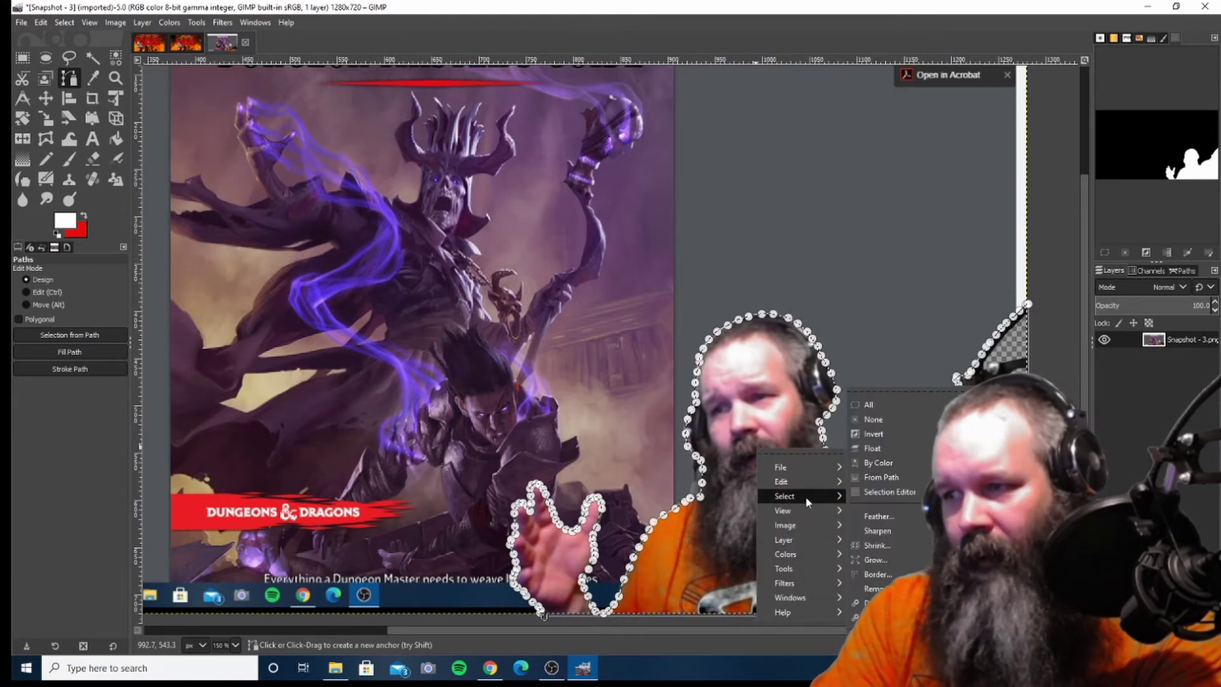
click(869, 436)
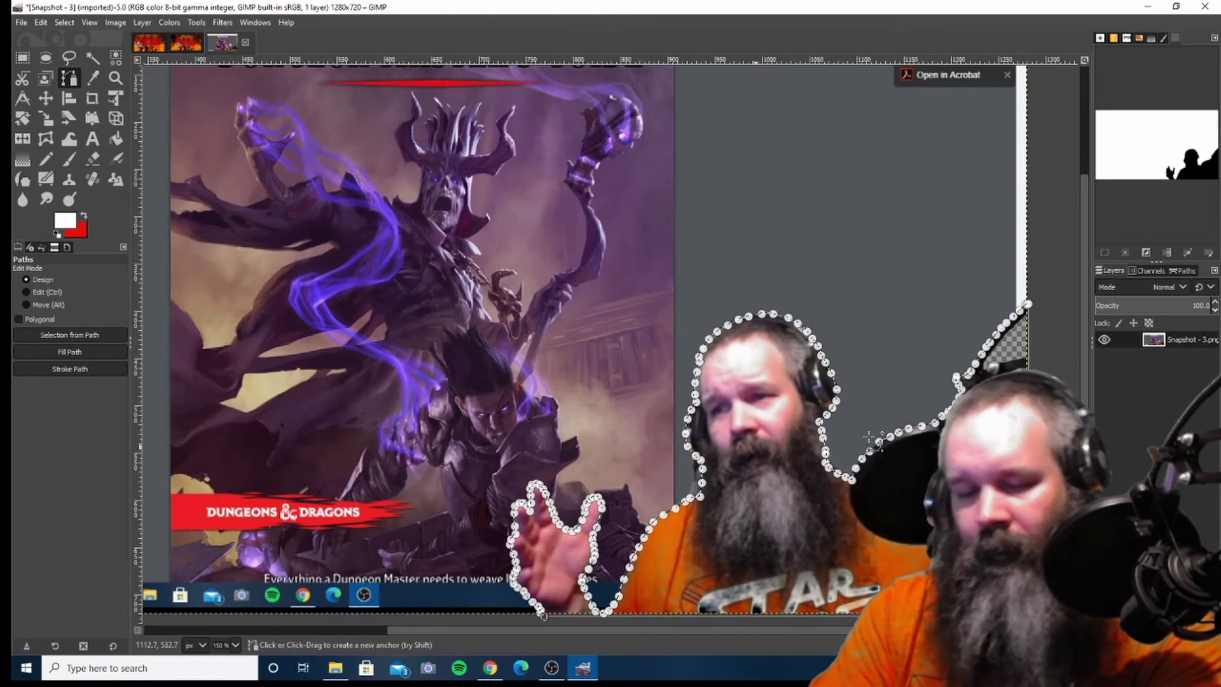
key(Delete)
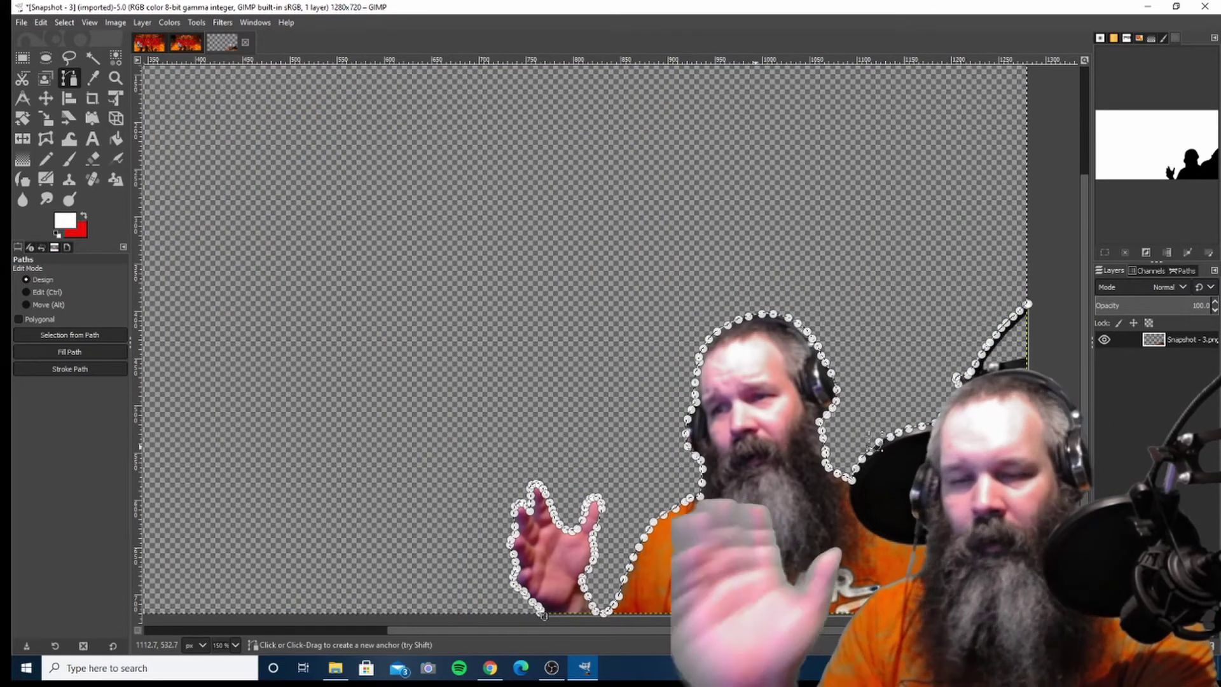
Step: Invert the selection back to the streamer and copy the cut-out
right_click(767, 447)
mouse_move(805, 501)
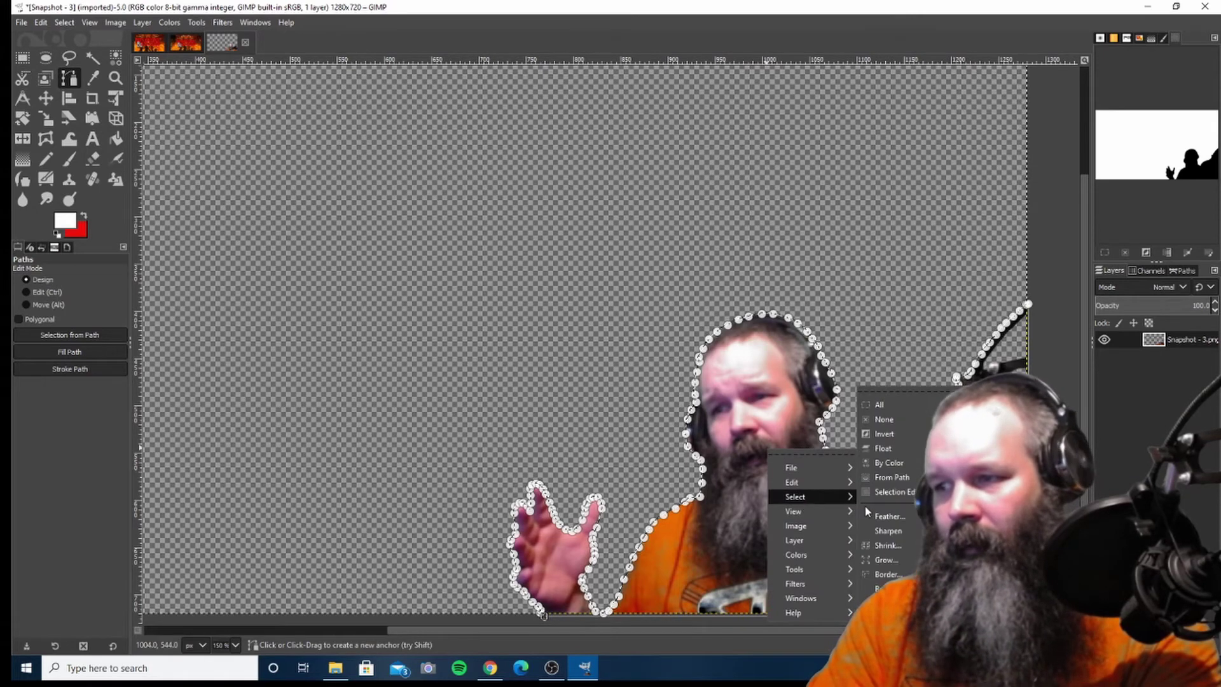
click(884, 482)
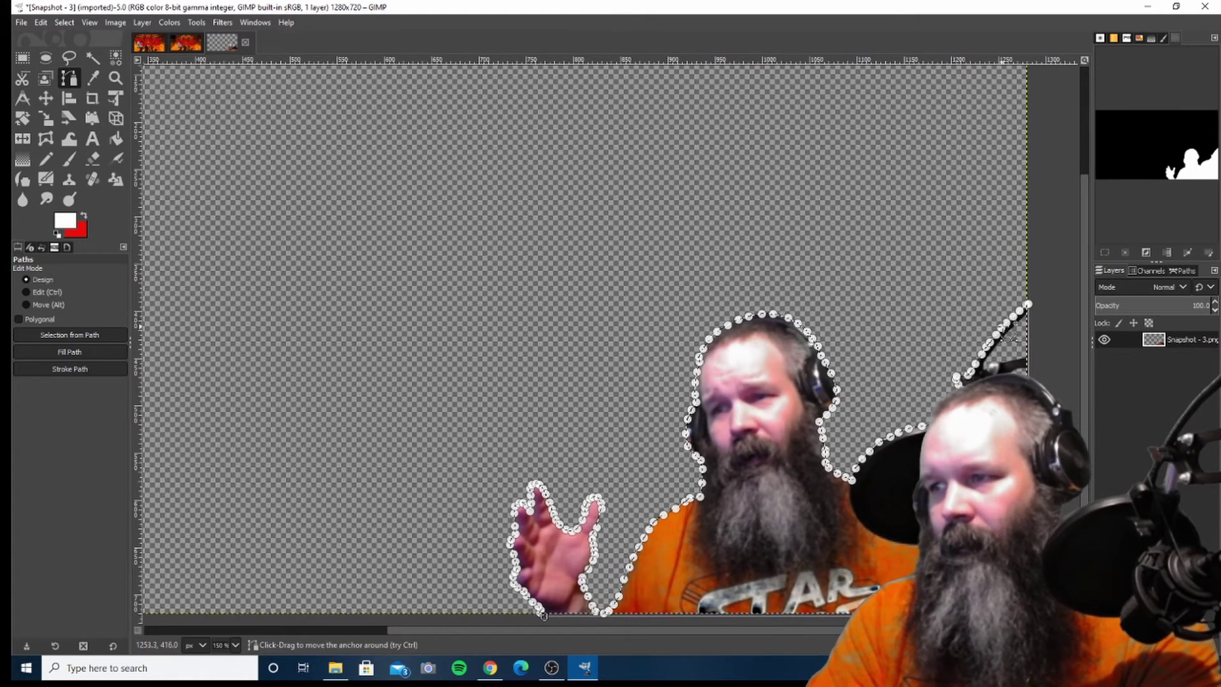
right_click(763, 466)
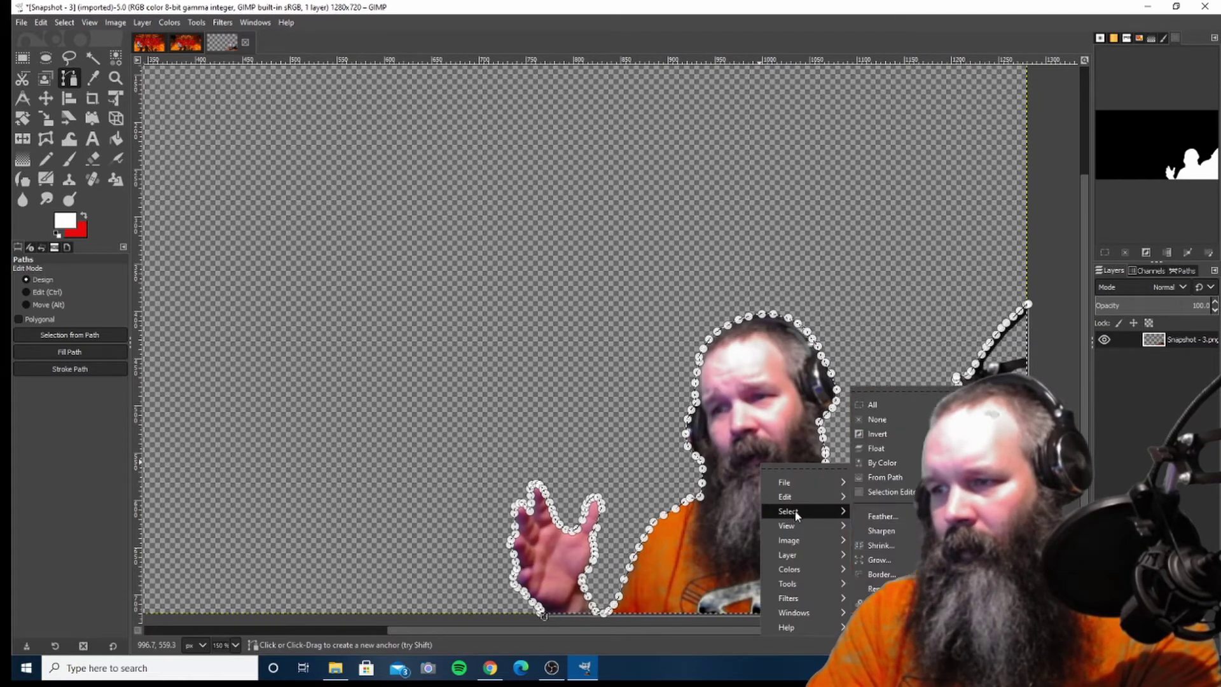
mouse_move(796, 495)
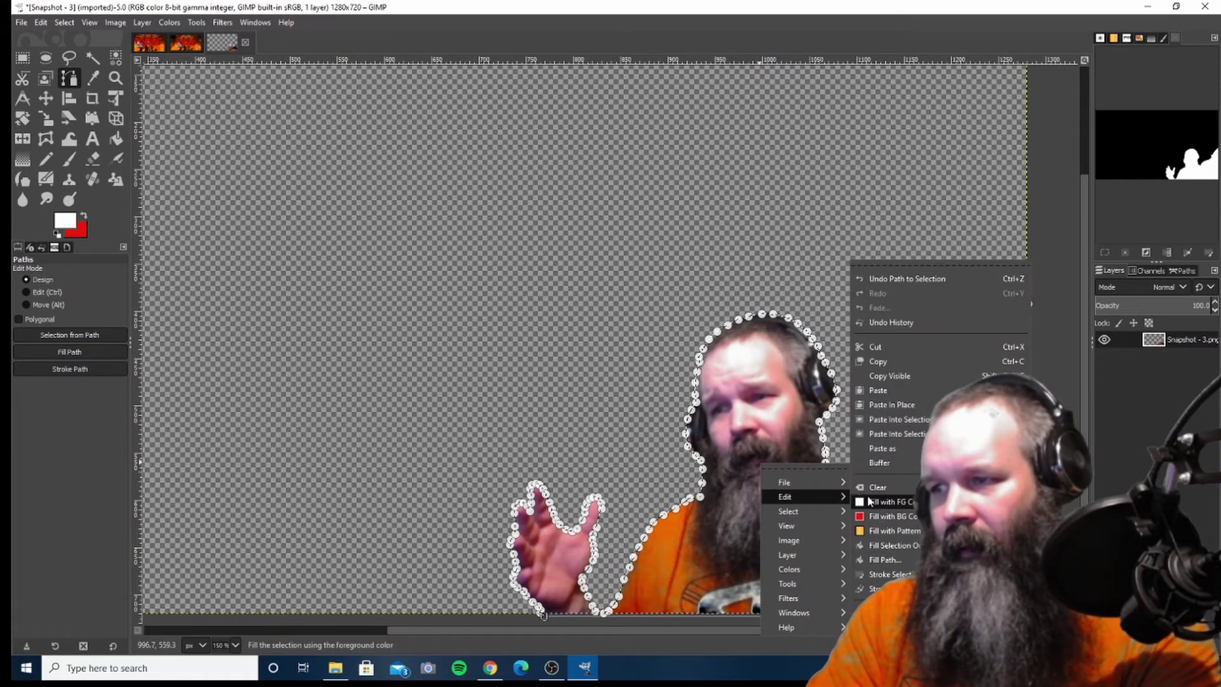
click(880, 361)
Step: Paste the cut-out into a lower-right rectangle on the D&D image and drag it to the bottom edge
click(158, 43)
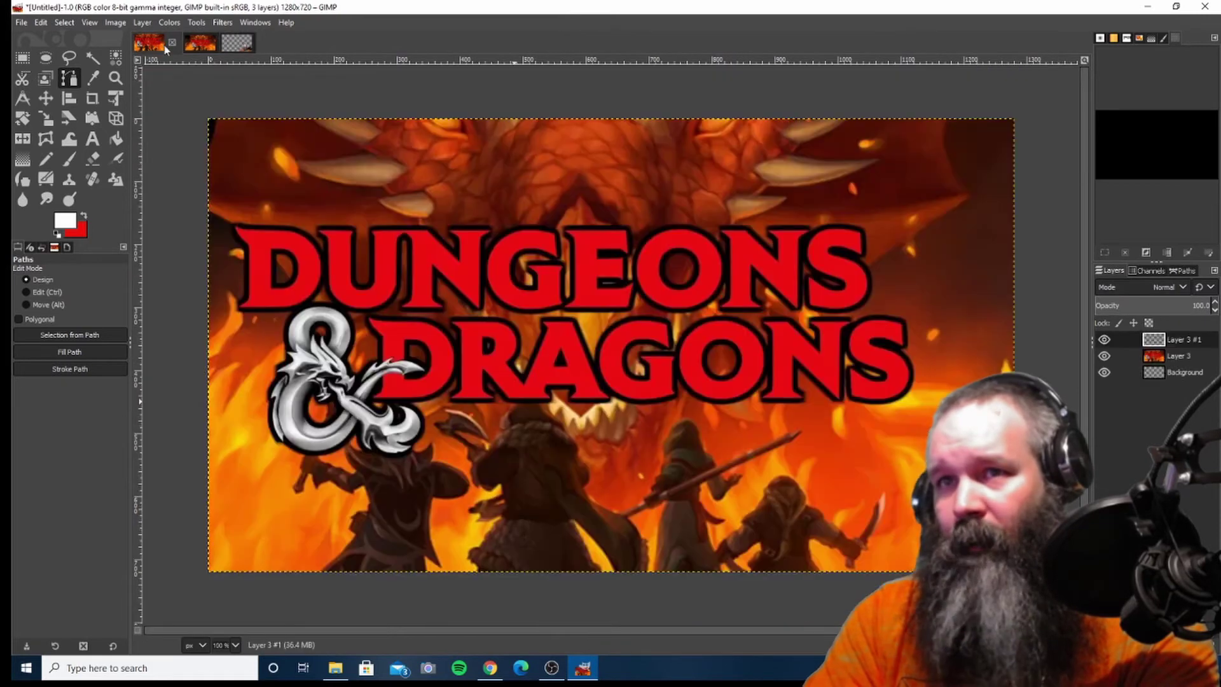
click(22, 59)
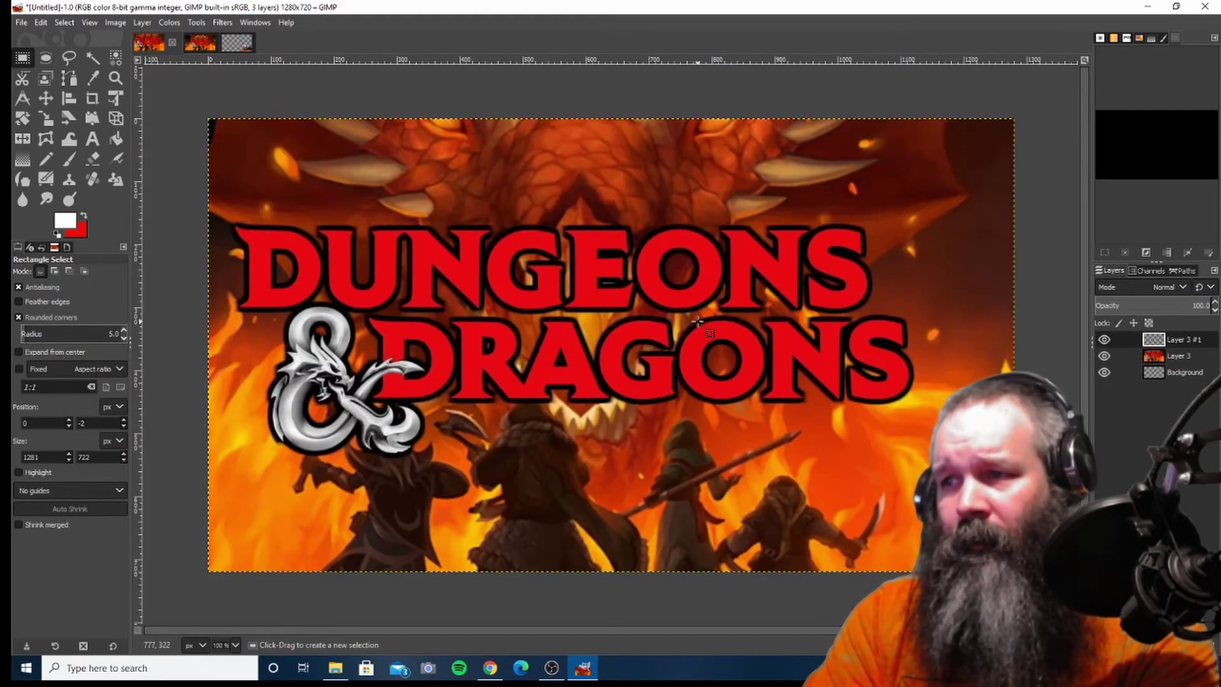
drag(698, 322, 1019, 580)
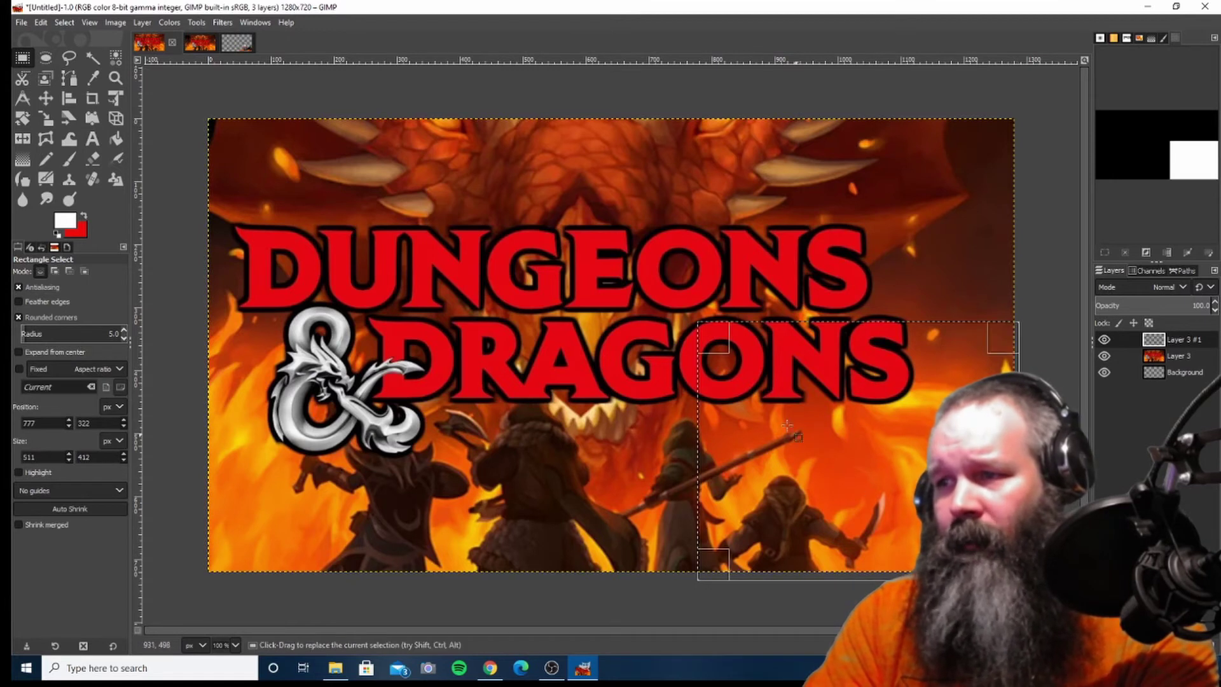
drag(719, 350, 709, 340)
right_click(787, 402)
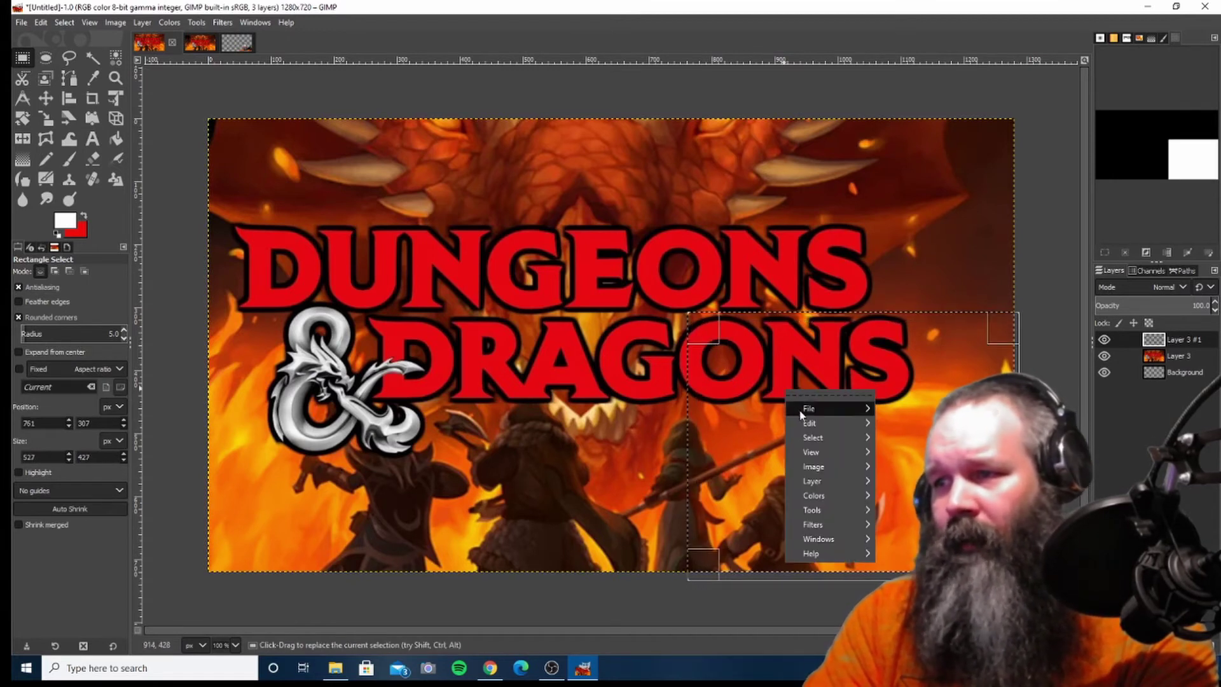
mouse_move(808, 423)
click(902, 390)
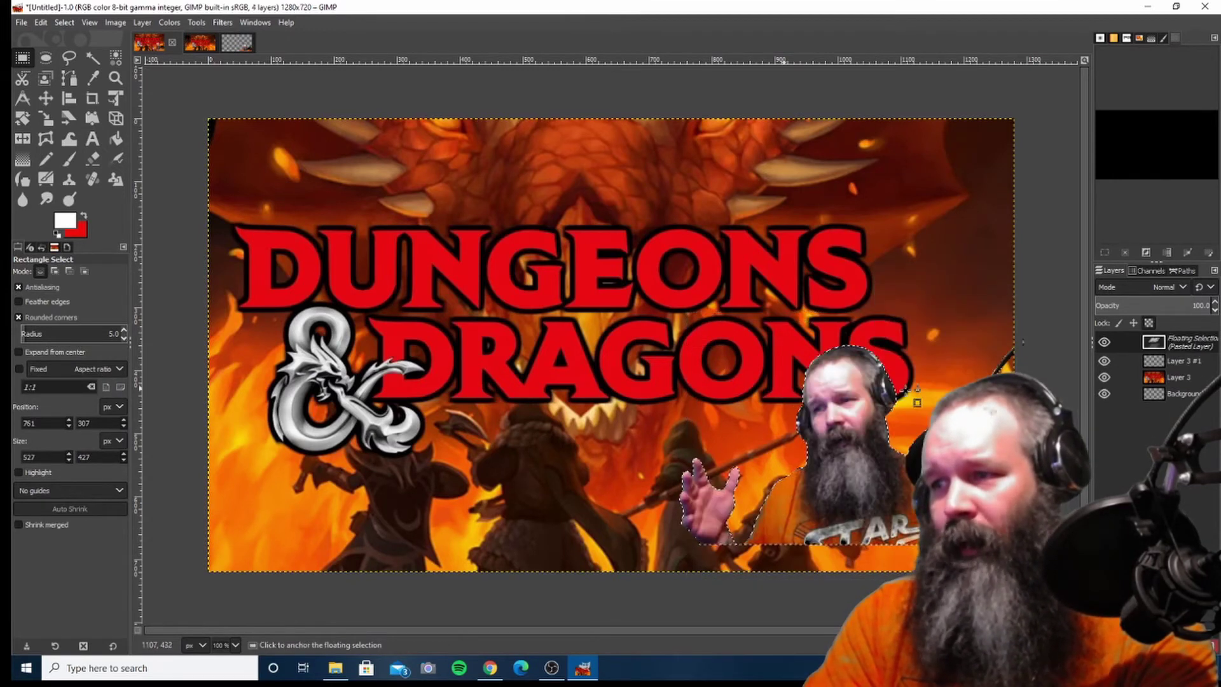
drag(866, 470, 865, 499)
Step: Scale the pasted cut-out up to 657×410 and anchor it into its layer
key(shift+s)
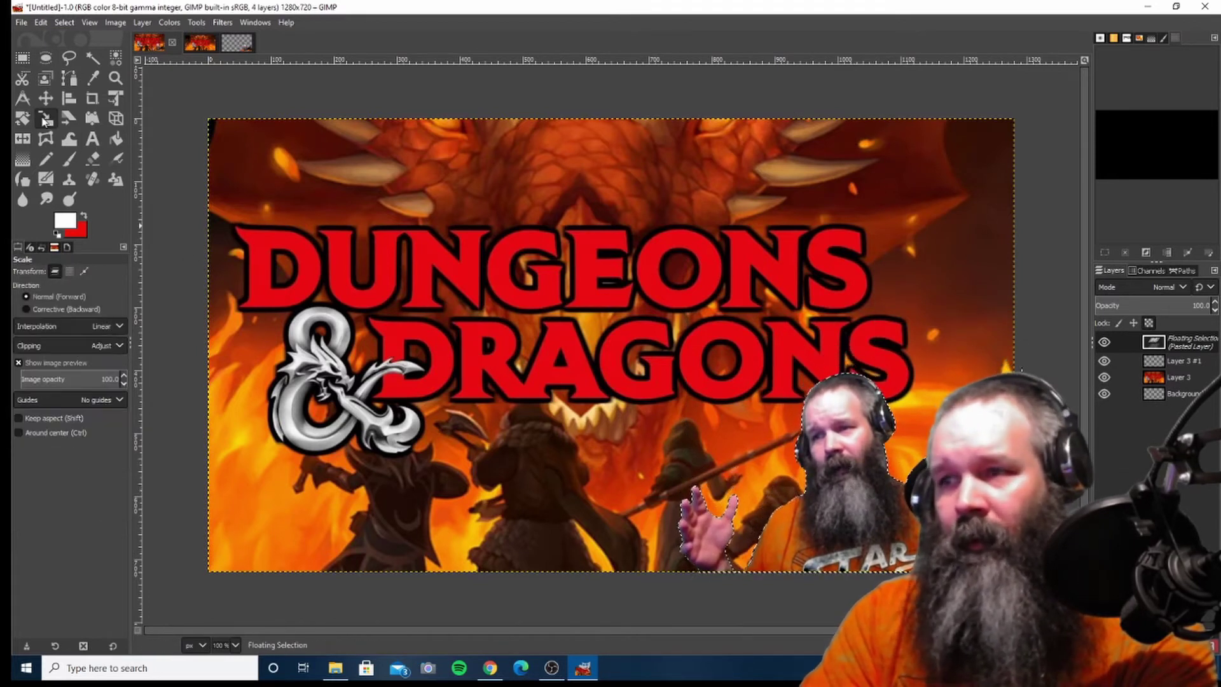
drag(762, 452, 736, 399)
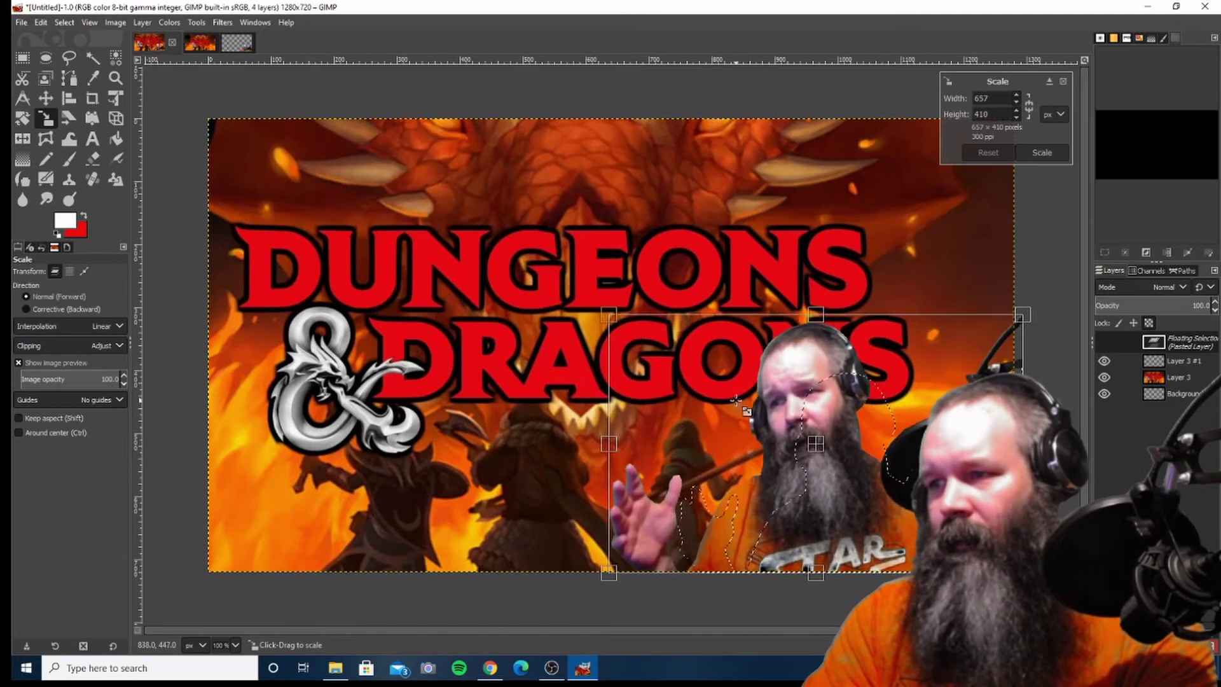
click(1041, 153)
right_click(1179, 348)
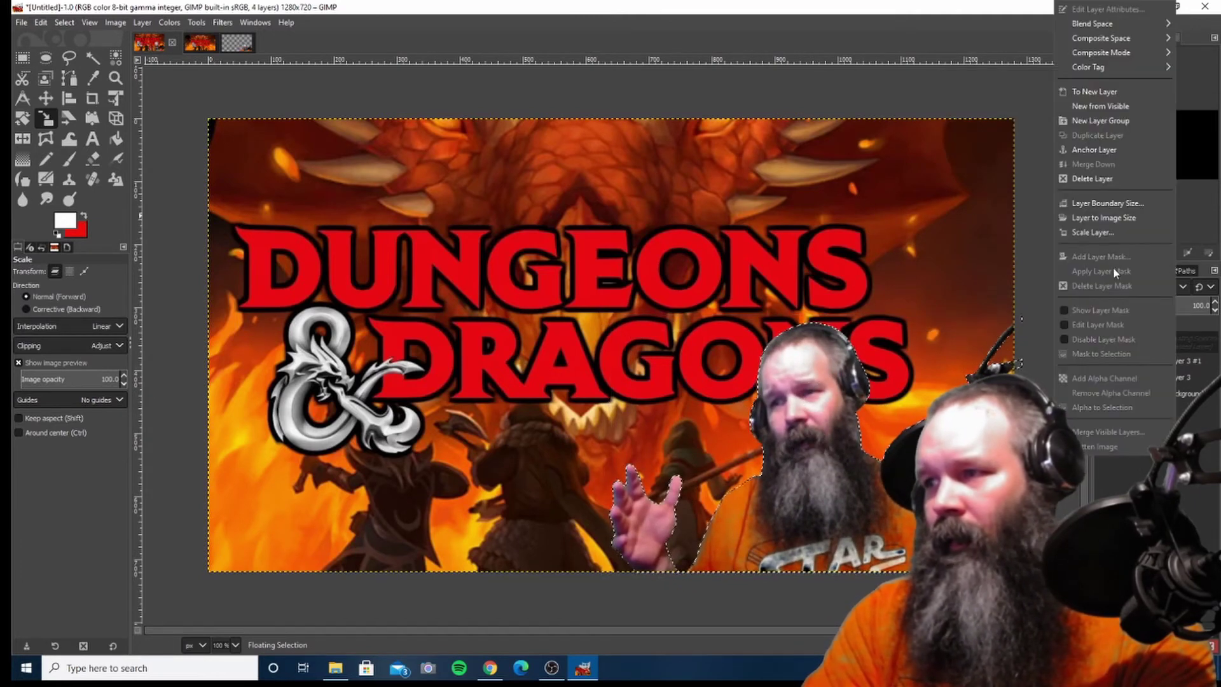
click(1105, 154)
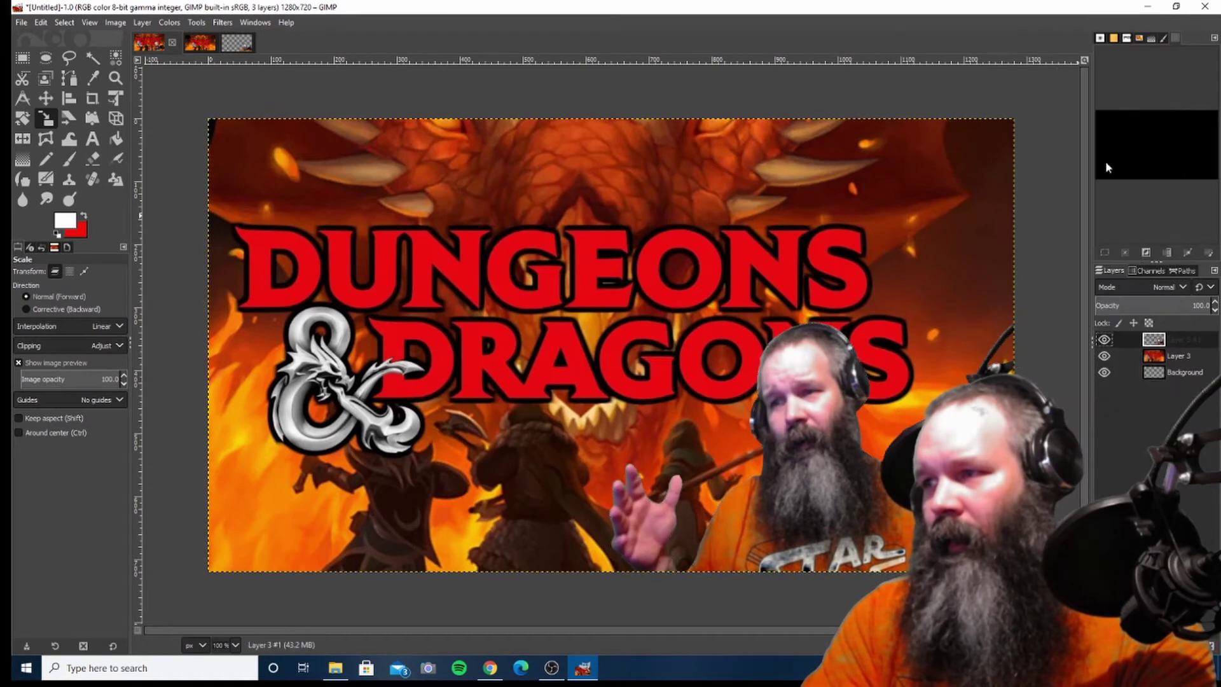
Step: Load the cut-out's alpha as a selection, hide the artwork layer and grow the selection outward
right_click(1177, 339)
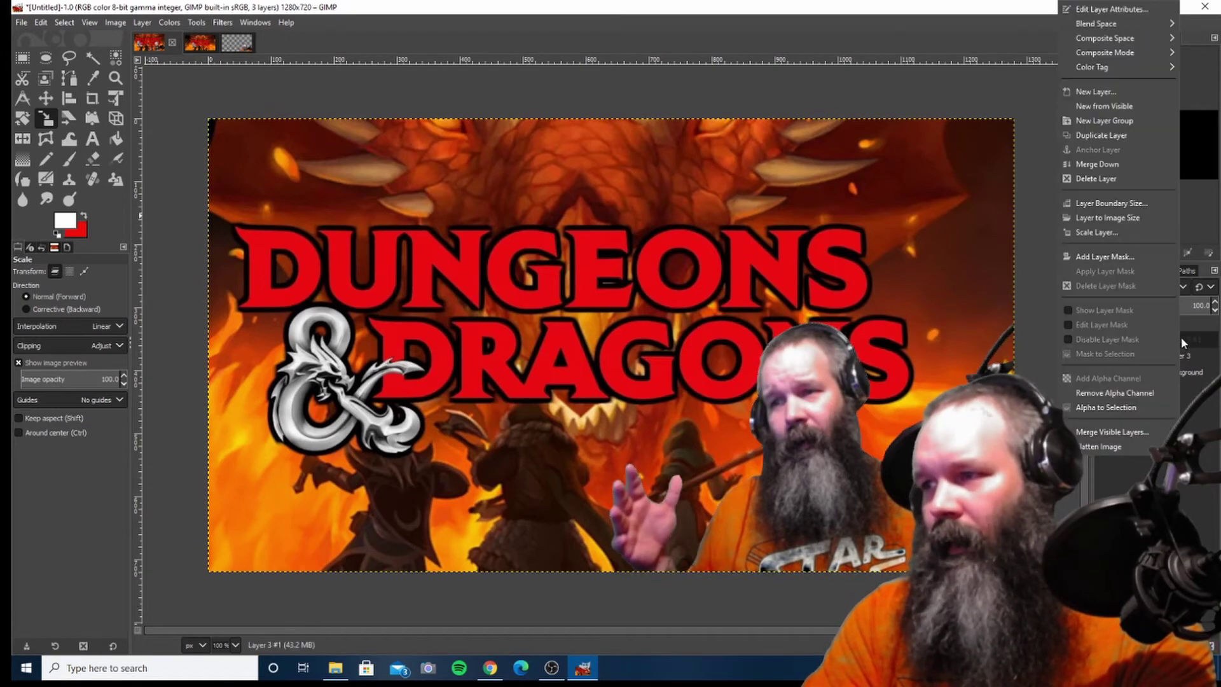
click(1123, 408)
click(1105, 356)
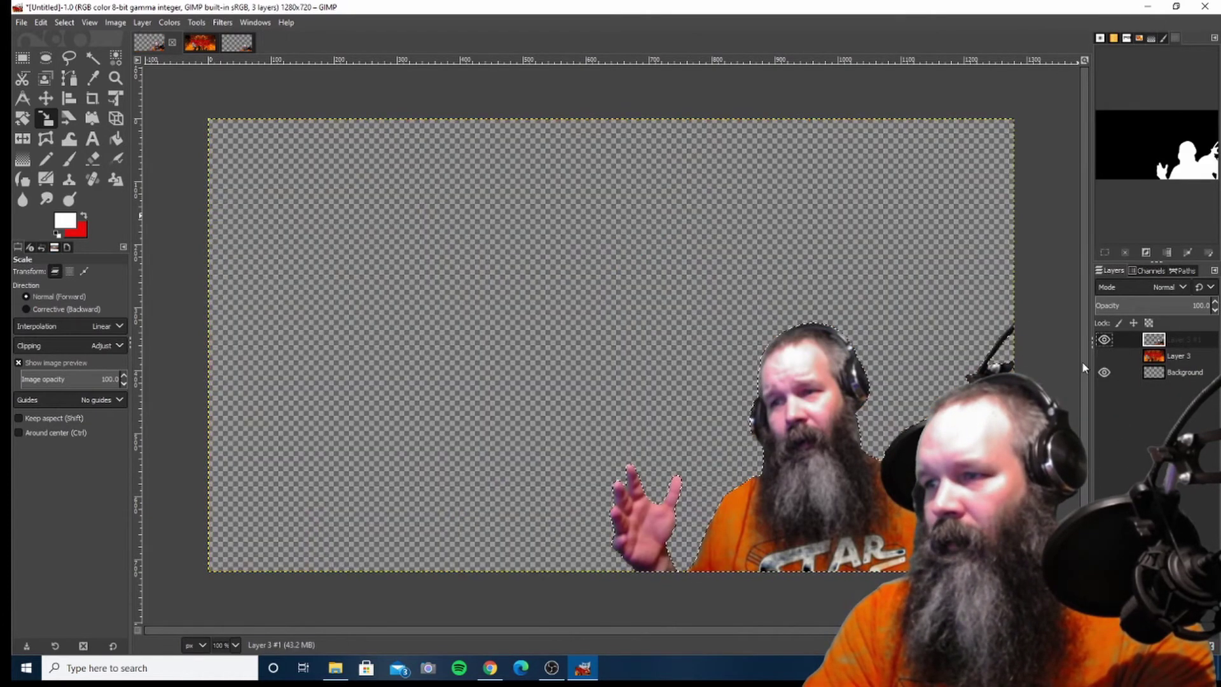
click(66, 25)
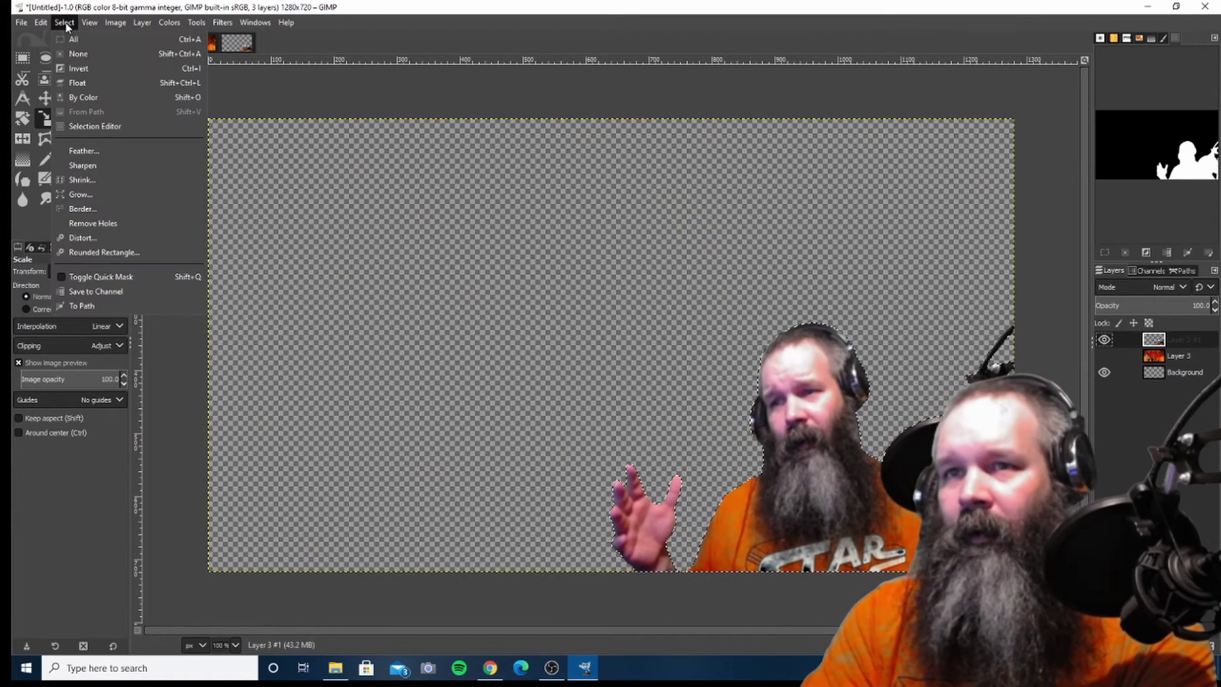
click(96, 192)
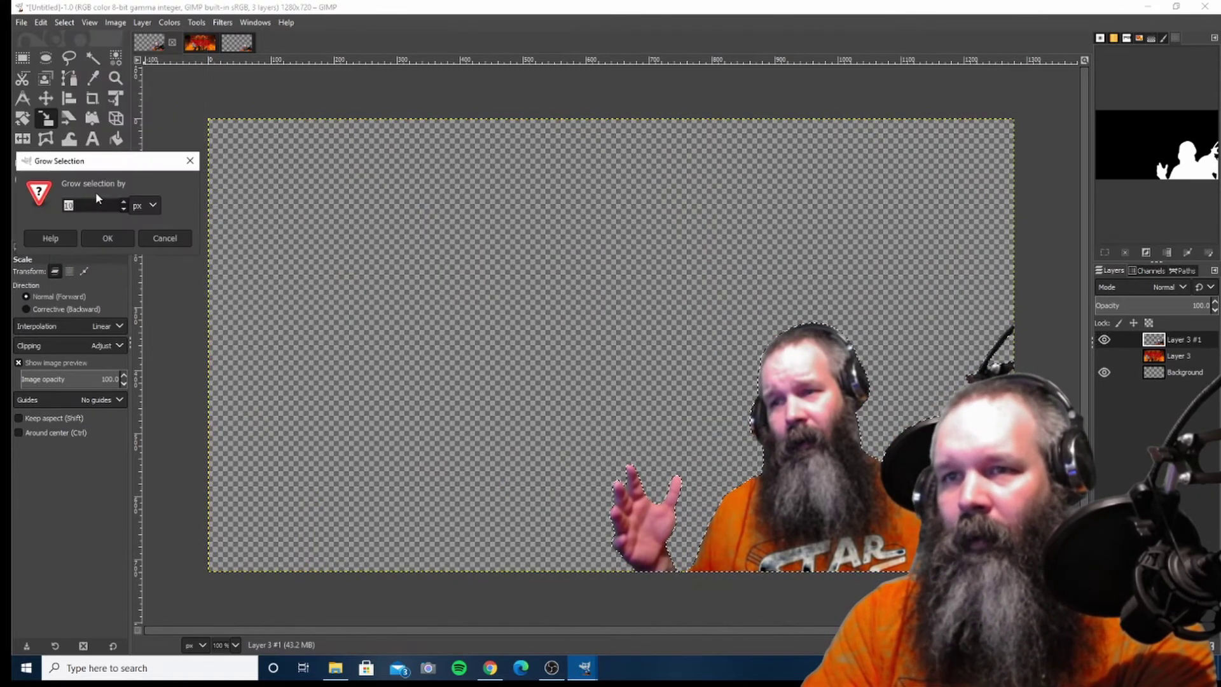
click(108, 239)
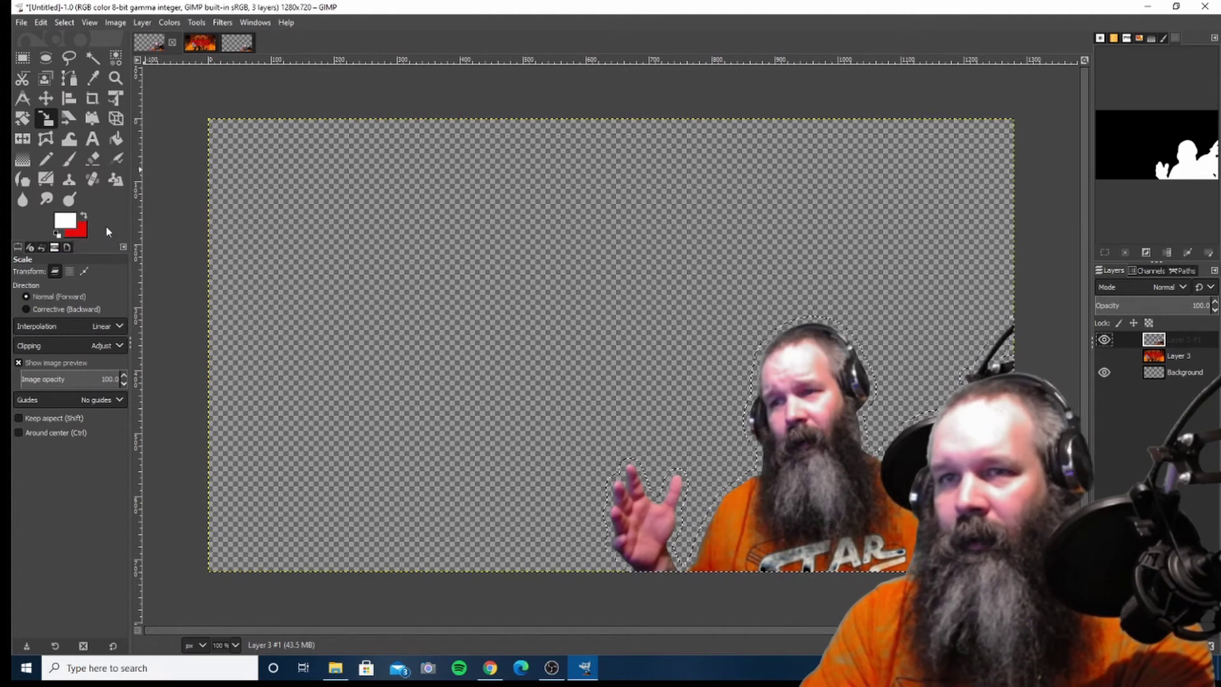
click(116, 145)
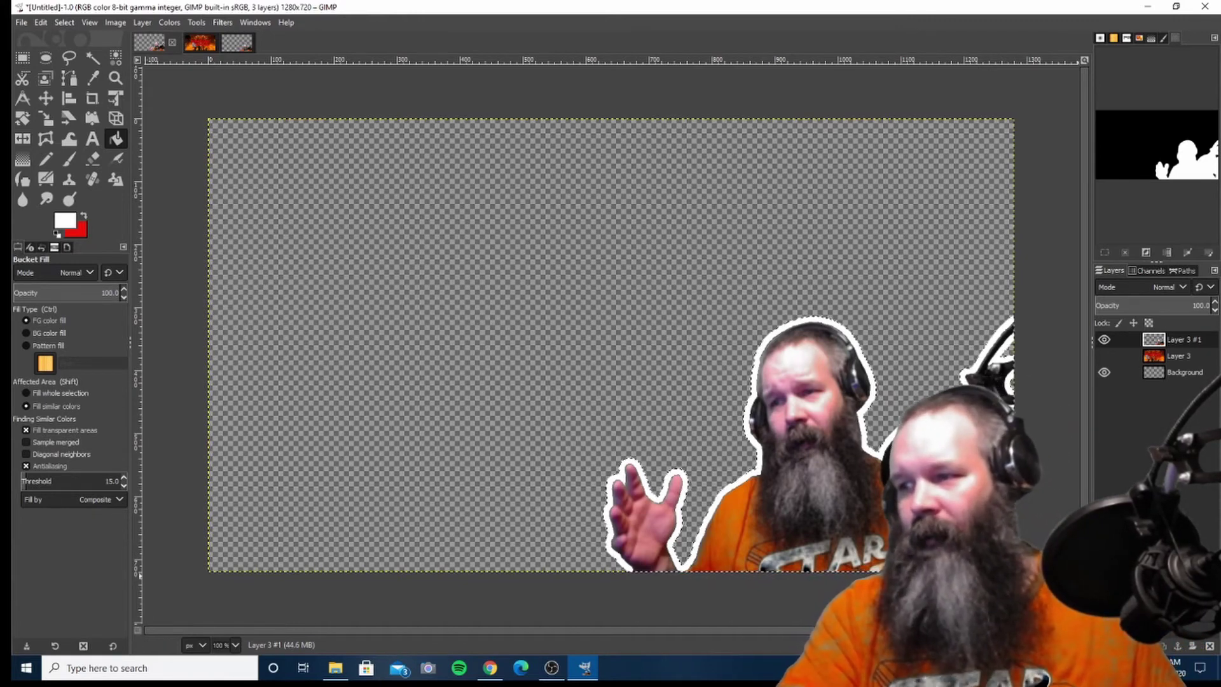
Step: Add the empty layer Layer 3 #2 on top and hide Layer 3 #1
key(shift+ctrl+n)
key(Return)
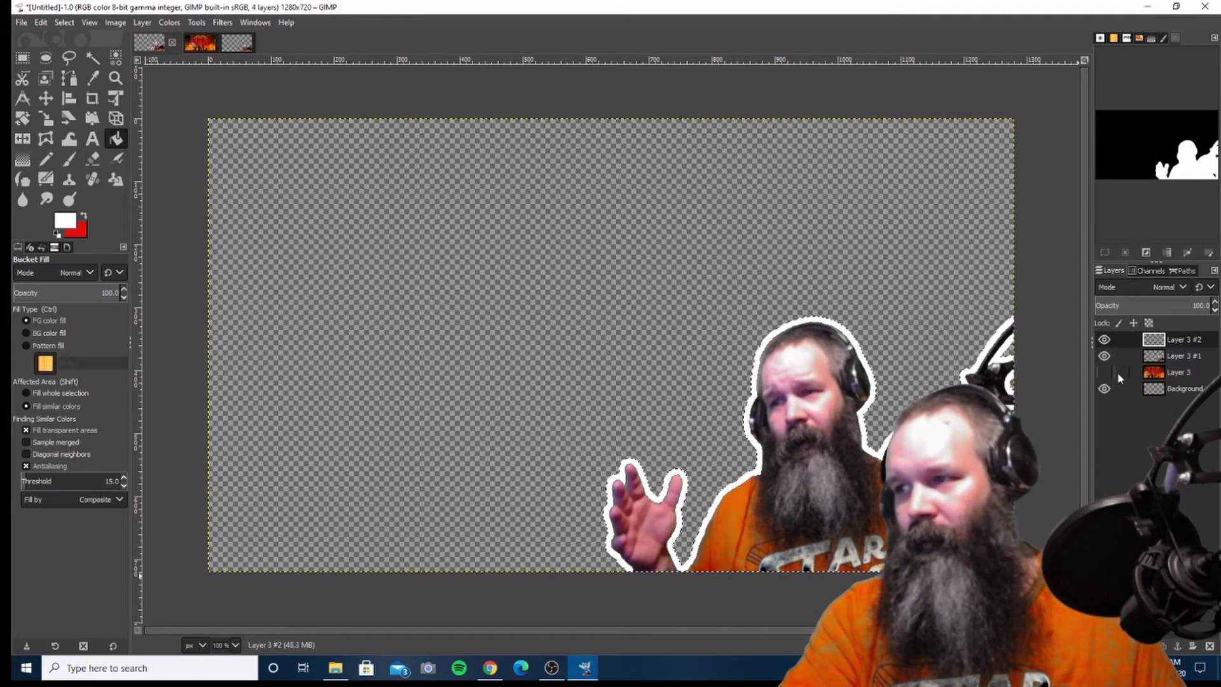
click(1105, 358)
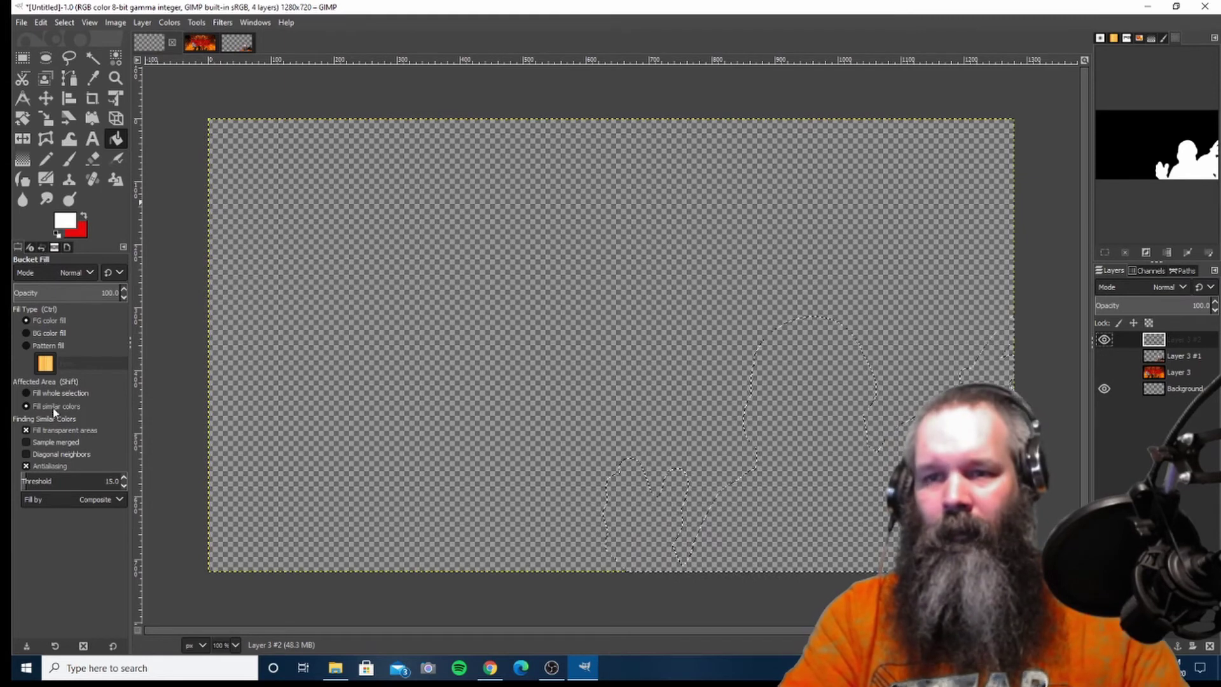
Step: Add white 170 px Final Front text 'MY OTHER' across the top of the canvas
click(92, 141)
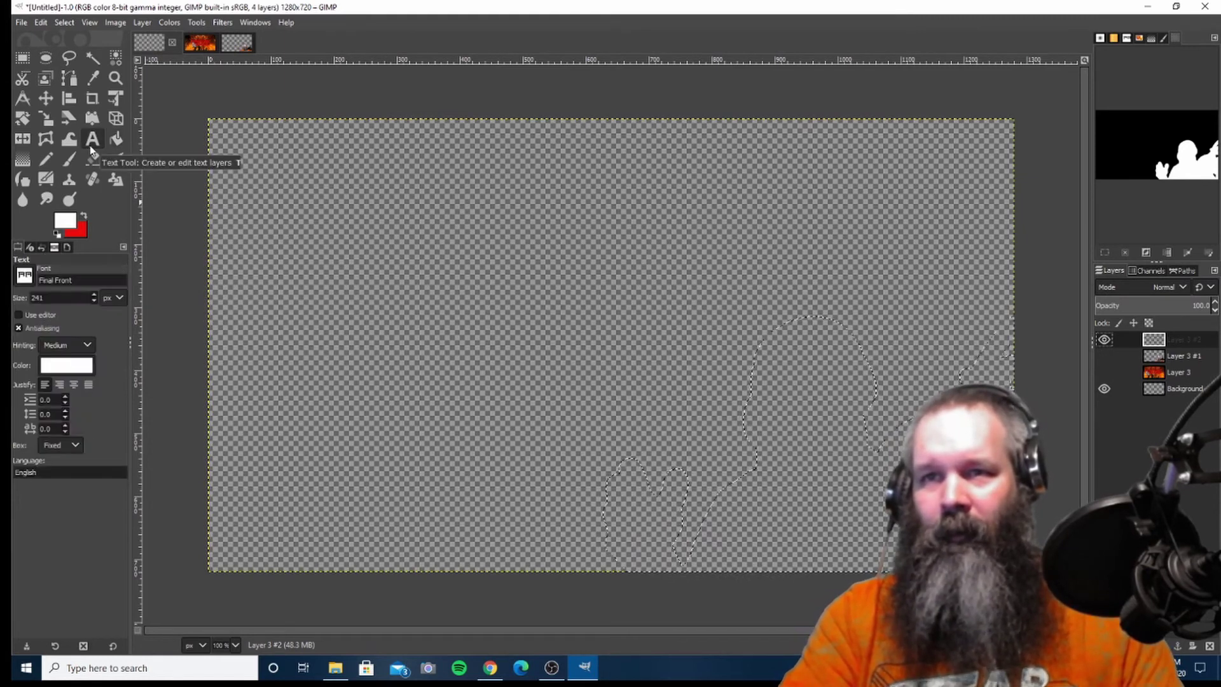
drag(210, 121, 1015, 248)
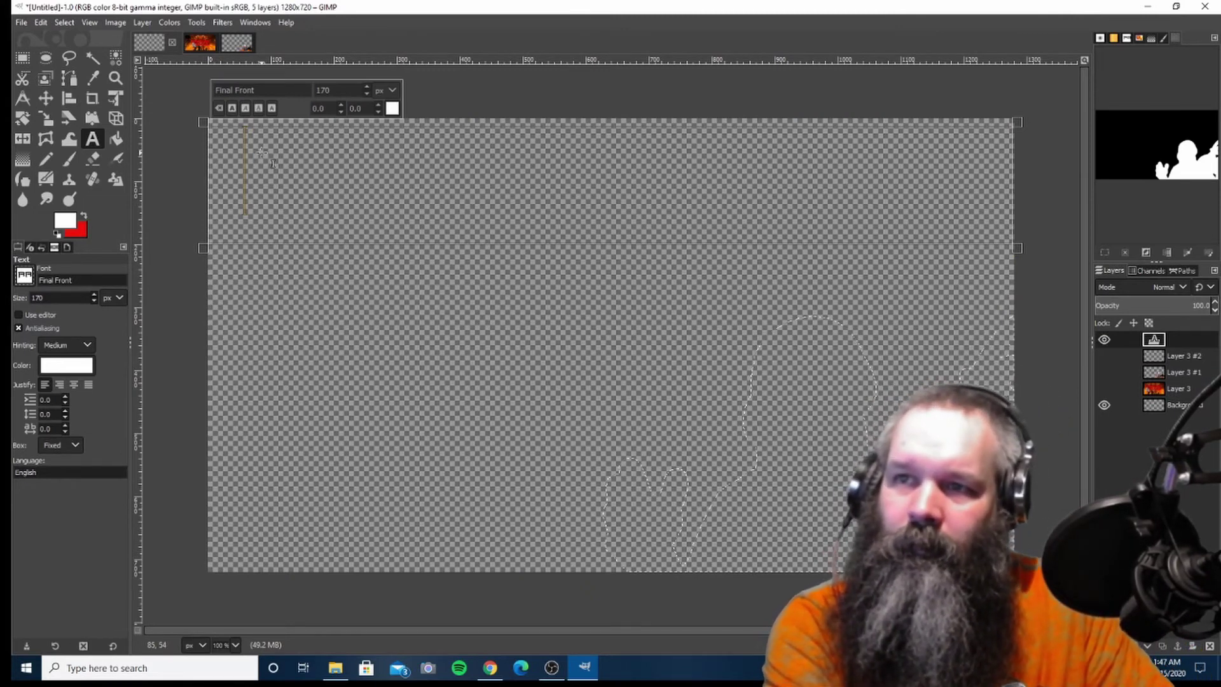
key(h)
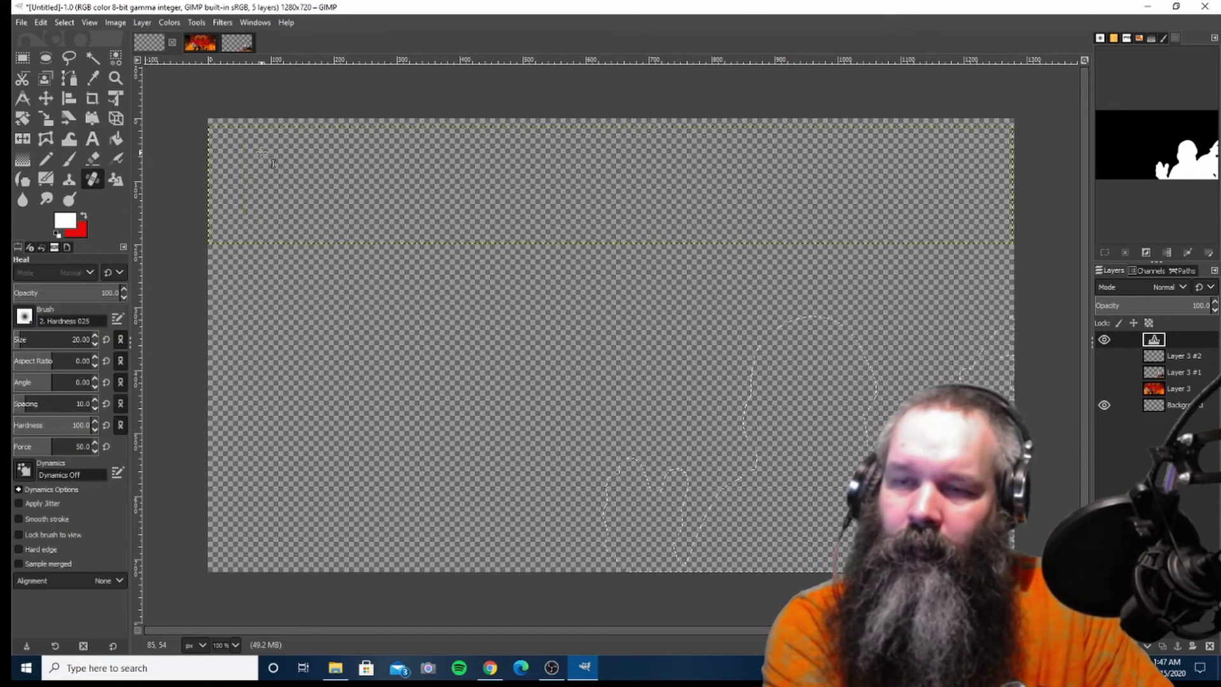
click(91, 140)
click(280, 175)
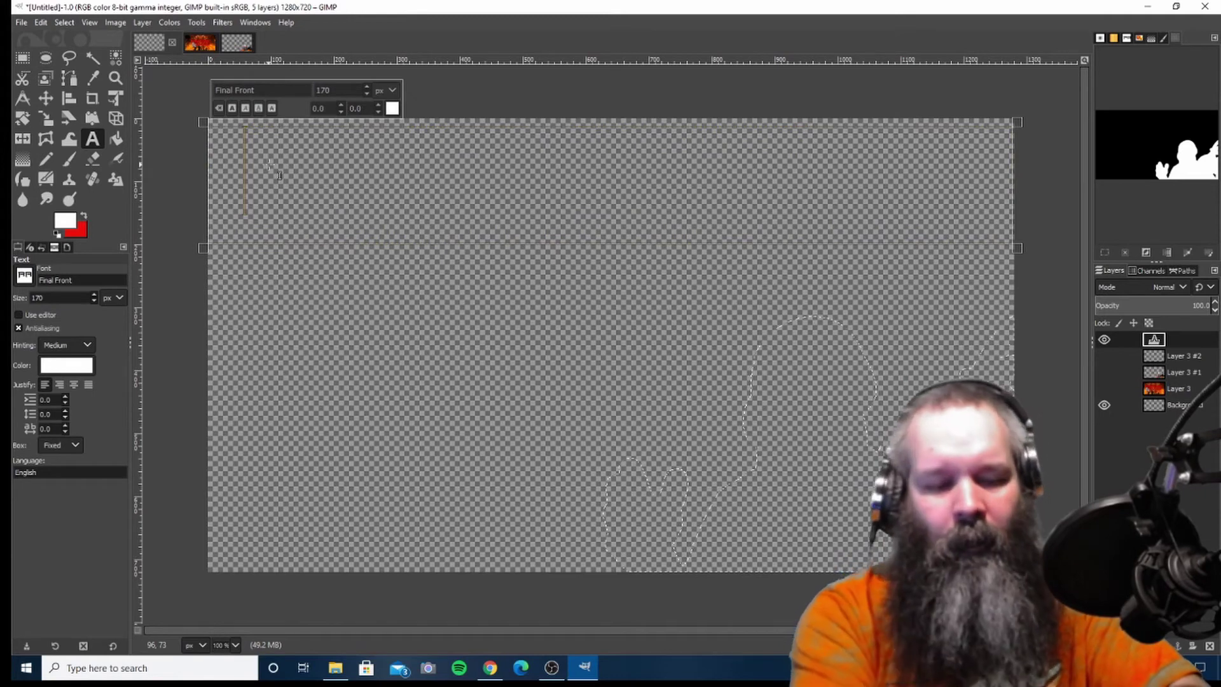
text(WHAT I DO)
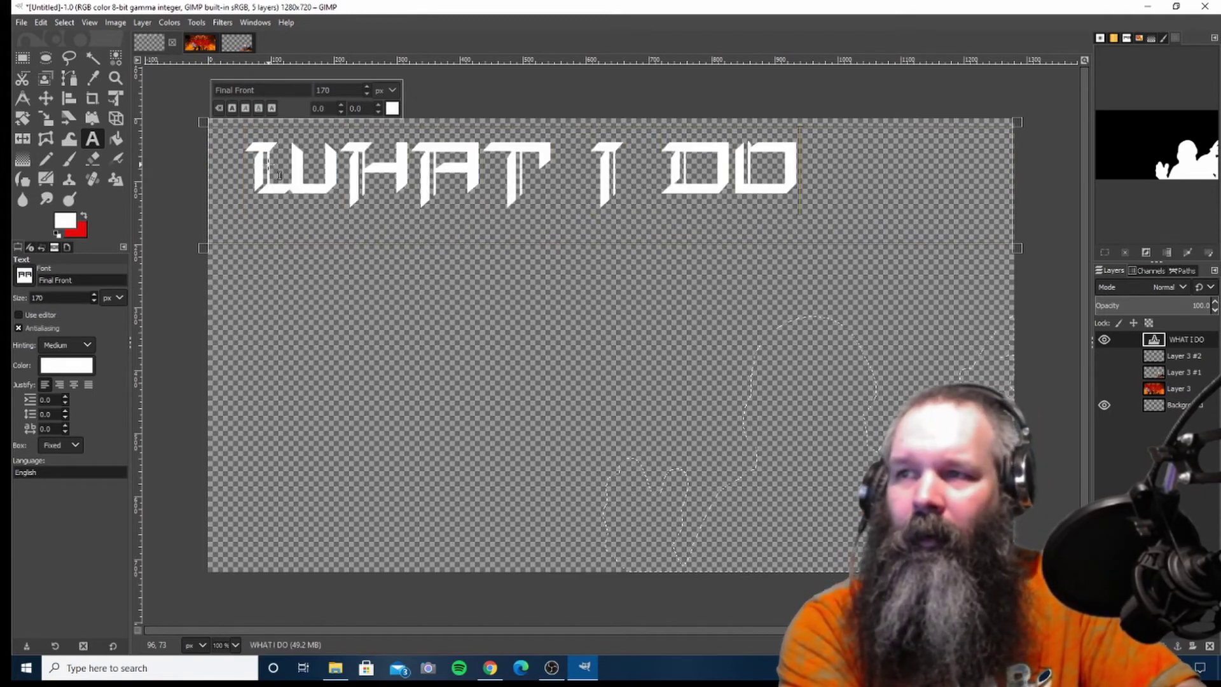
key(BackSpace)
key(BackSpace)
key(BackSpace)
key(BackSpace)
key(BackSpace)
key(BackSpace)
key(BackSpace)
key(BackSpace)
key(BackSpace)
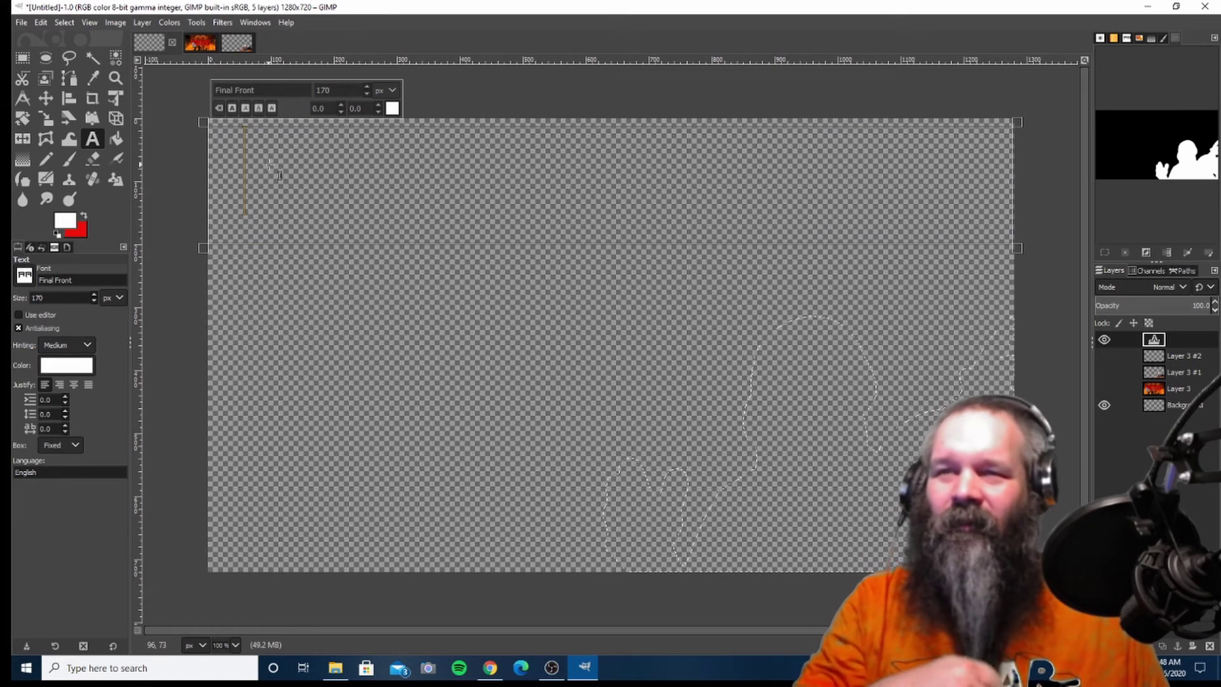
text(MY OTHER)
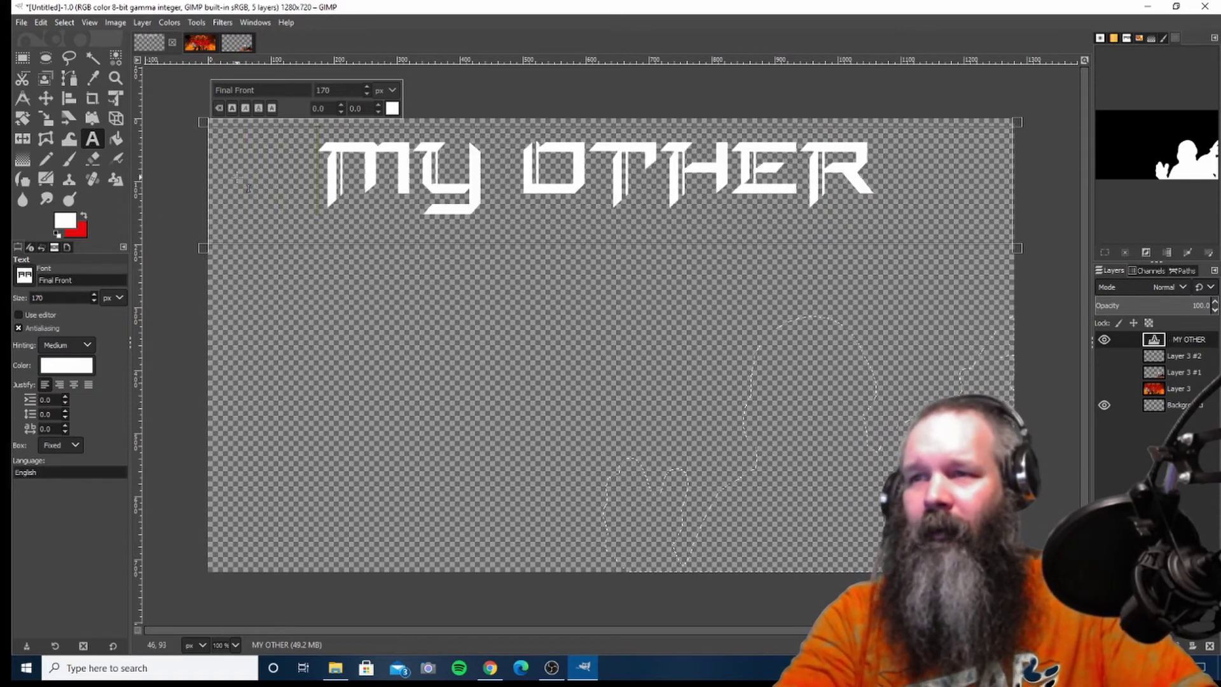
Step: Add a second text box at the lower left reading 'HOBBY'
click(1103, 391)
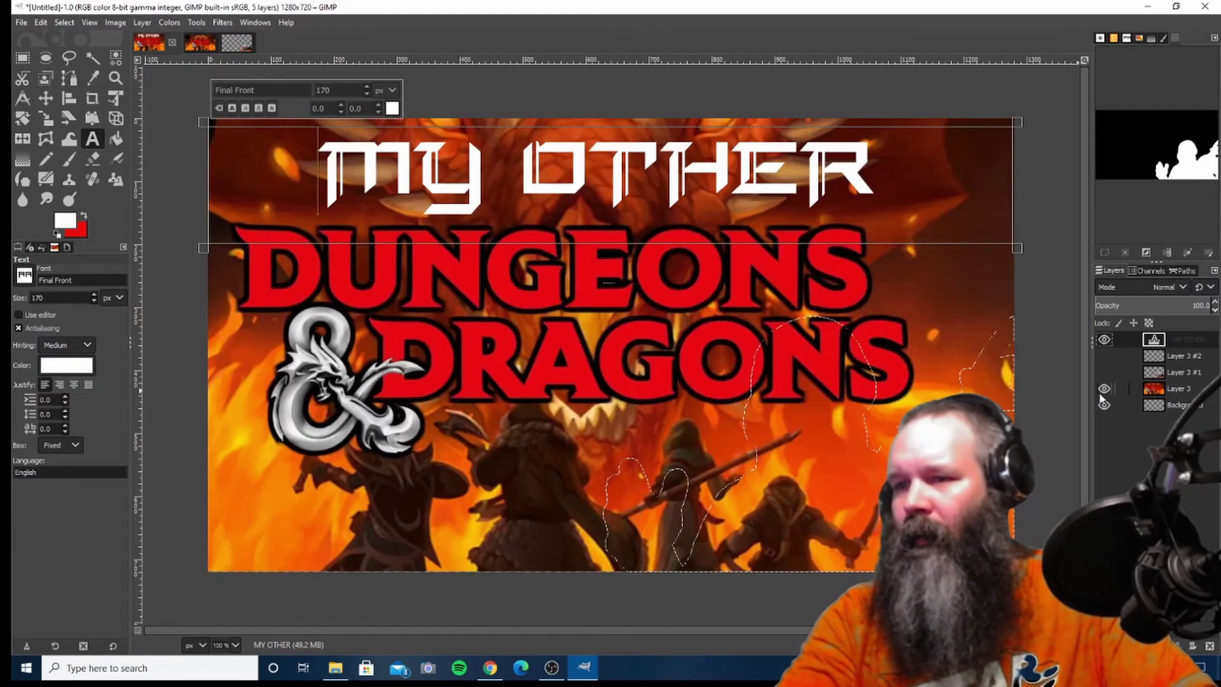
click(1103, 389)
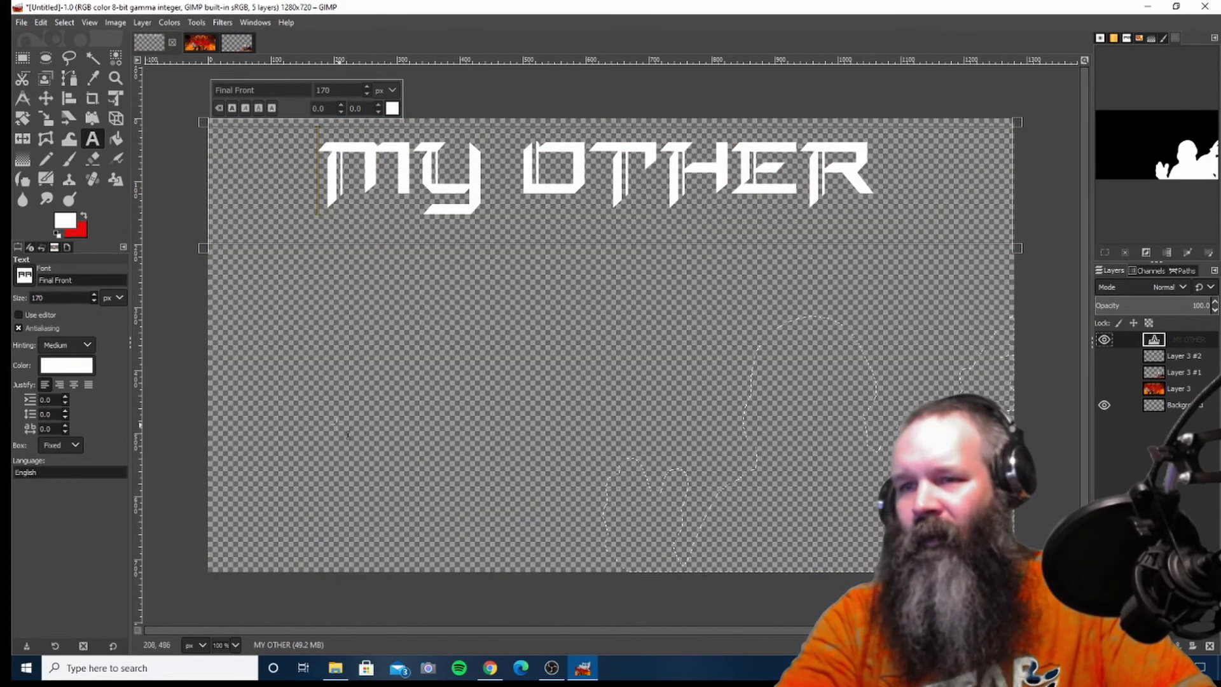
drag(209, 409, 592, 502)
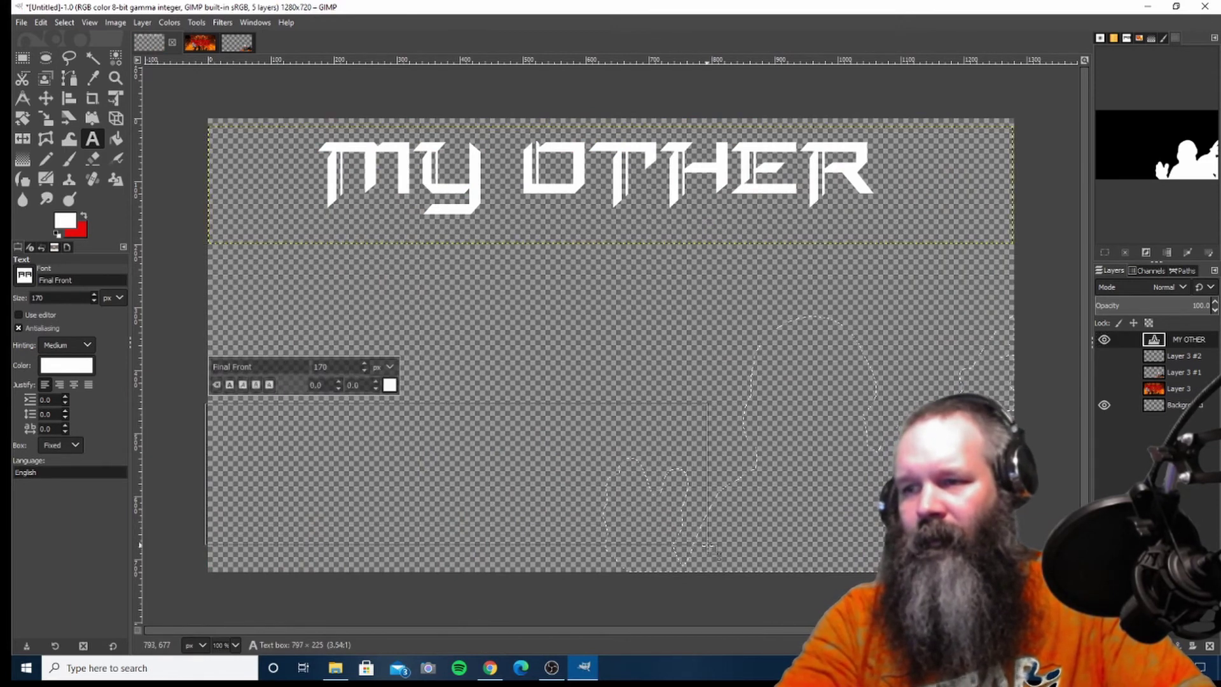
drag(713, 549, 738, 568)
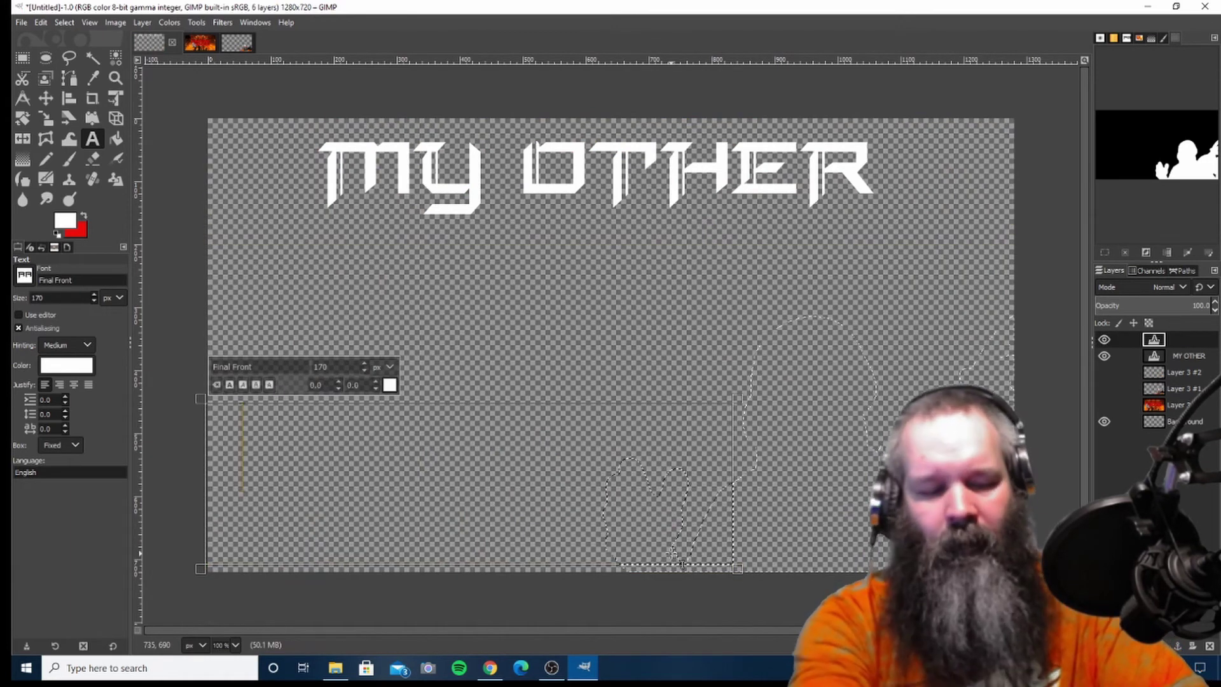
text(HOBBY)
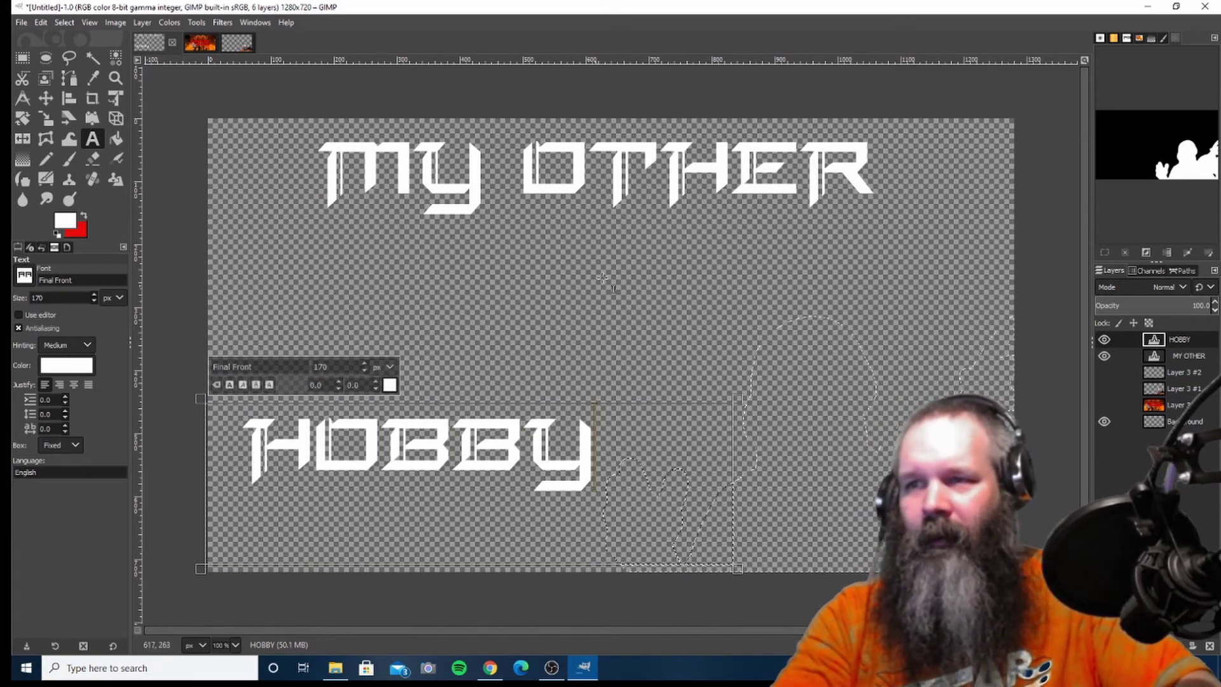
click(1187, 357)
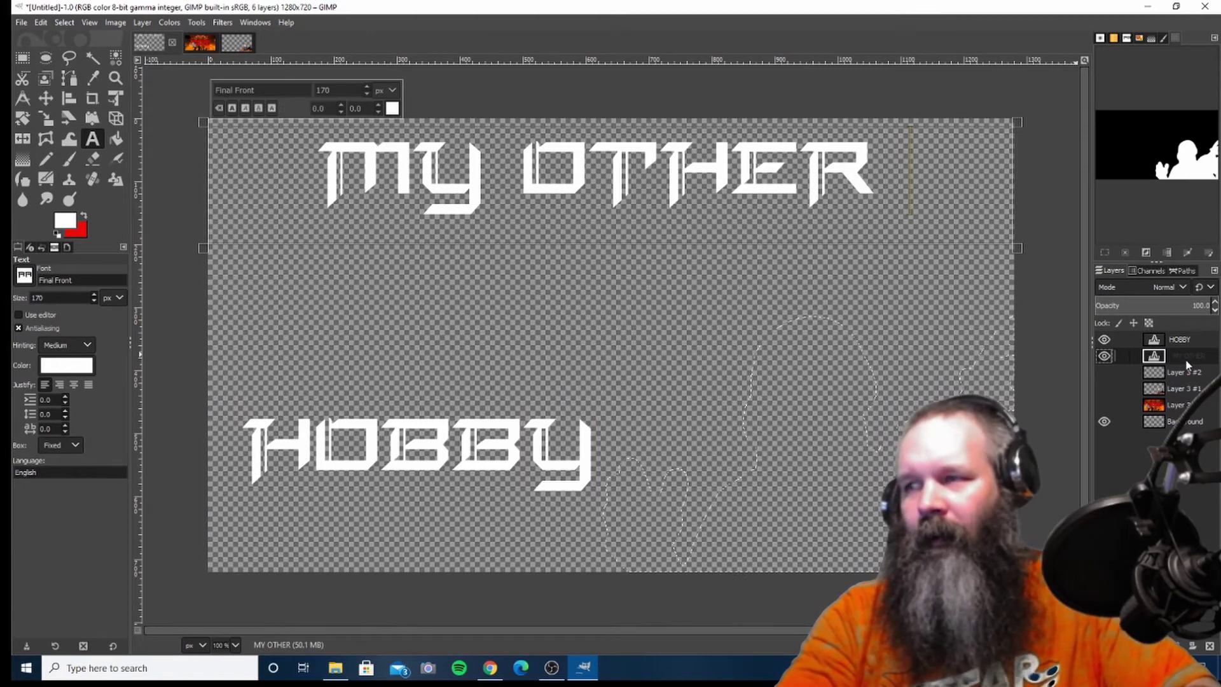
Step: Apply a legacy Drop Shadow to MY OTHER with offsets 15/13 and blur 10
right_click(1187, 364)
click(1107, 476)
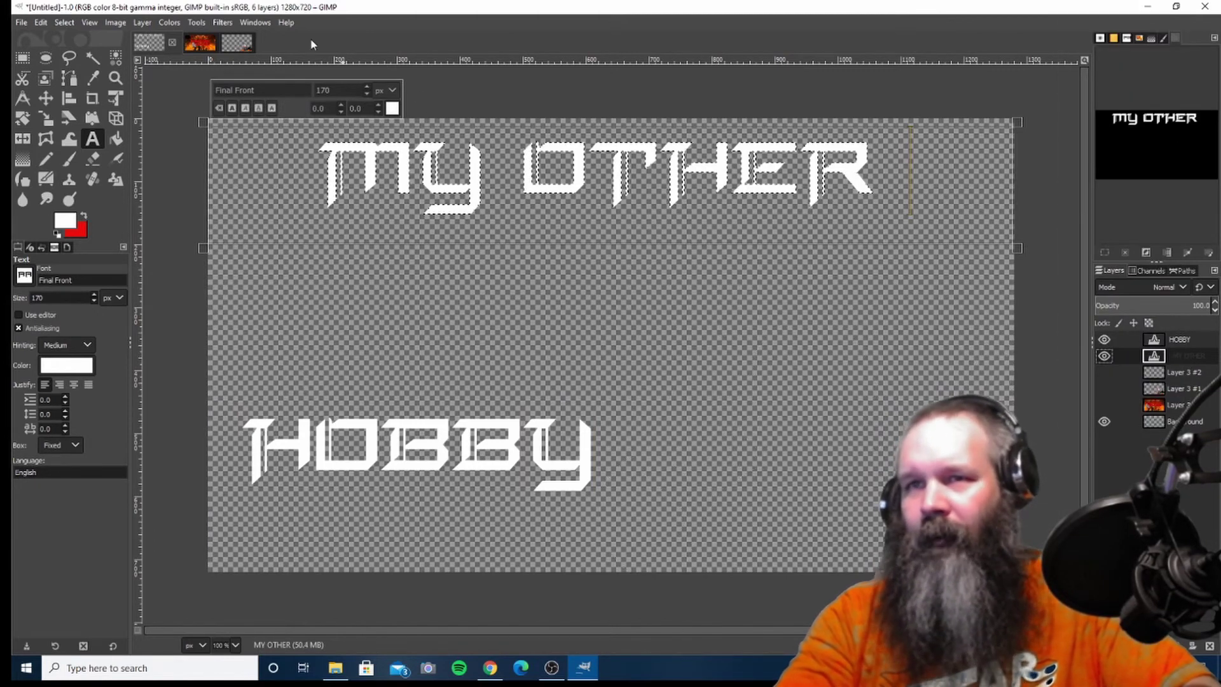
click(221, 22)
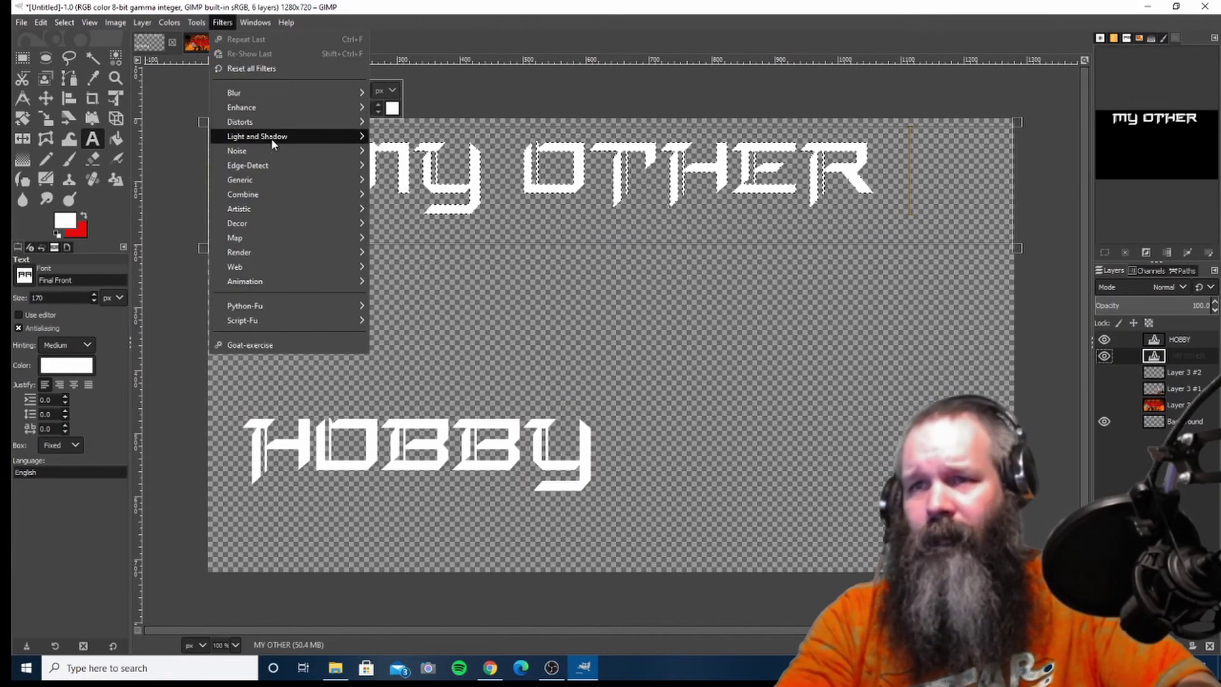
mouse_move(271, 137)
click(427, 258)
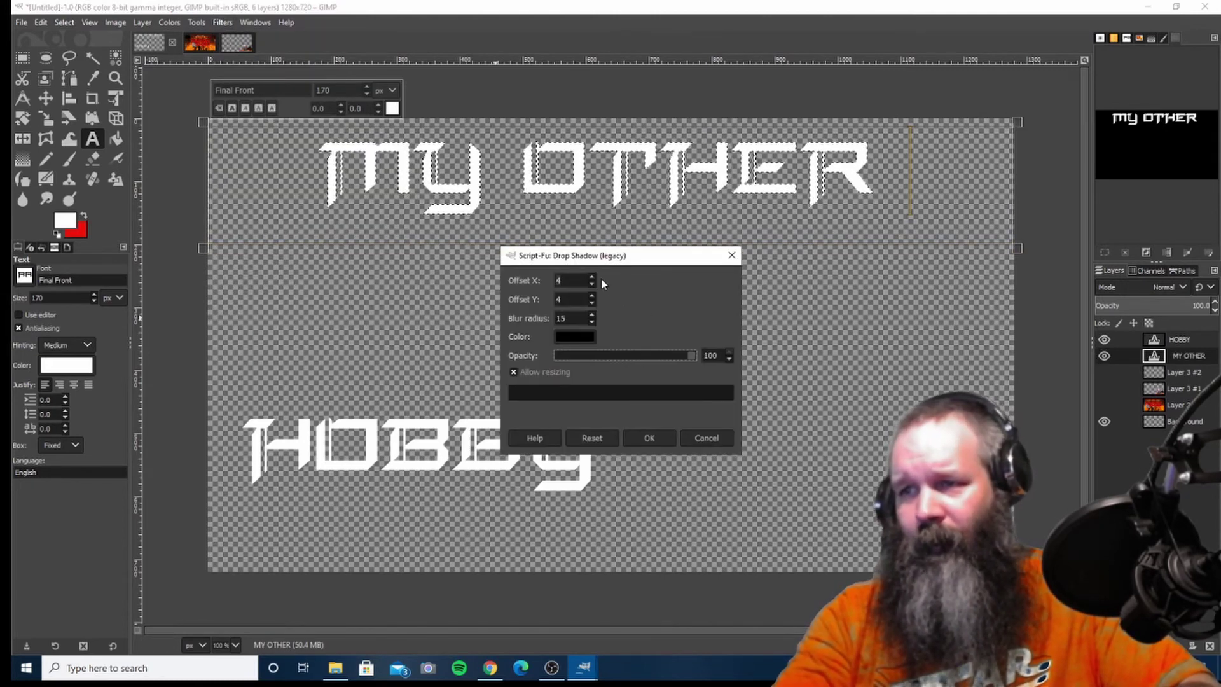
scroll(593, 280, up, 16)
scroll(593, 280, up, 7)
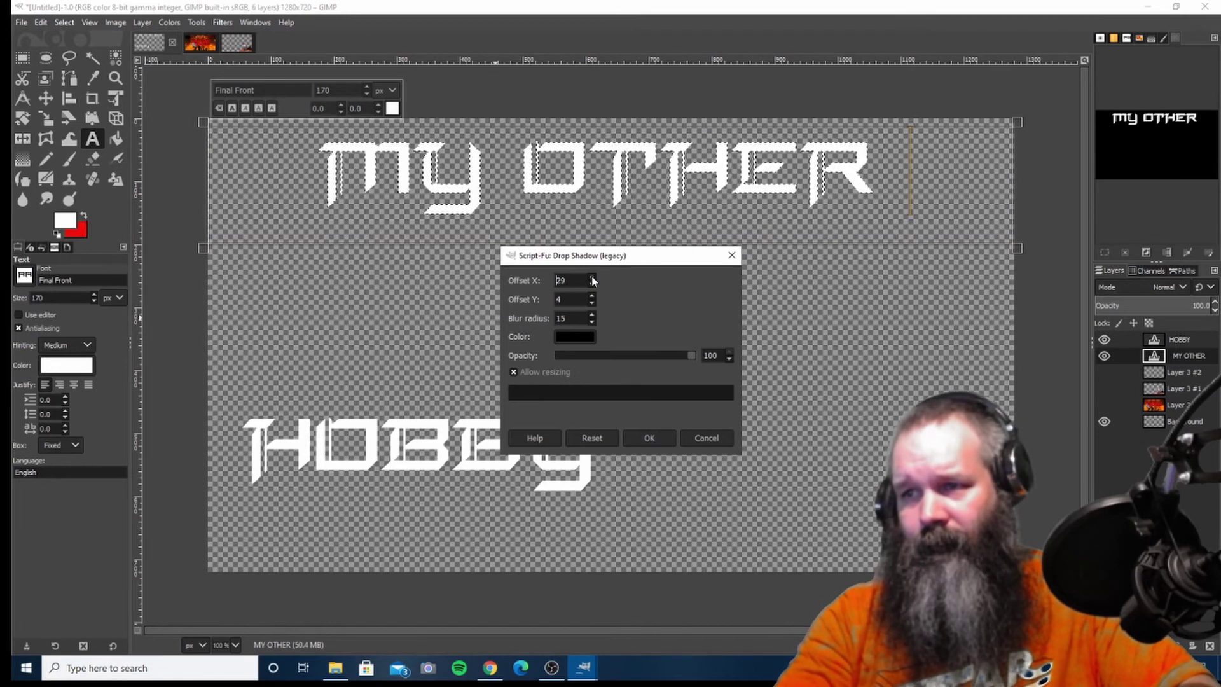
scroll(592, 299, up, 19)
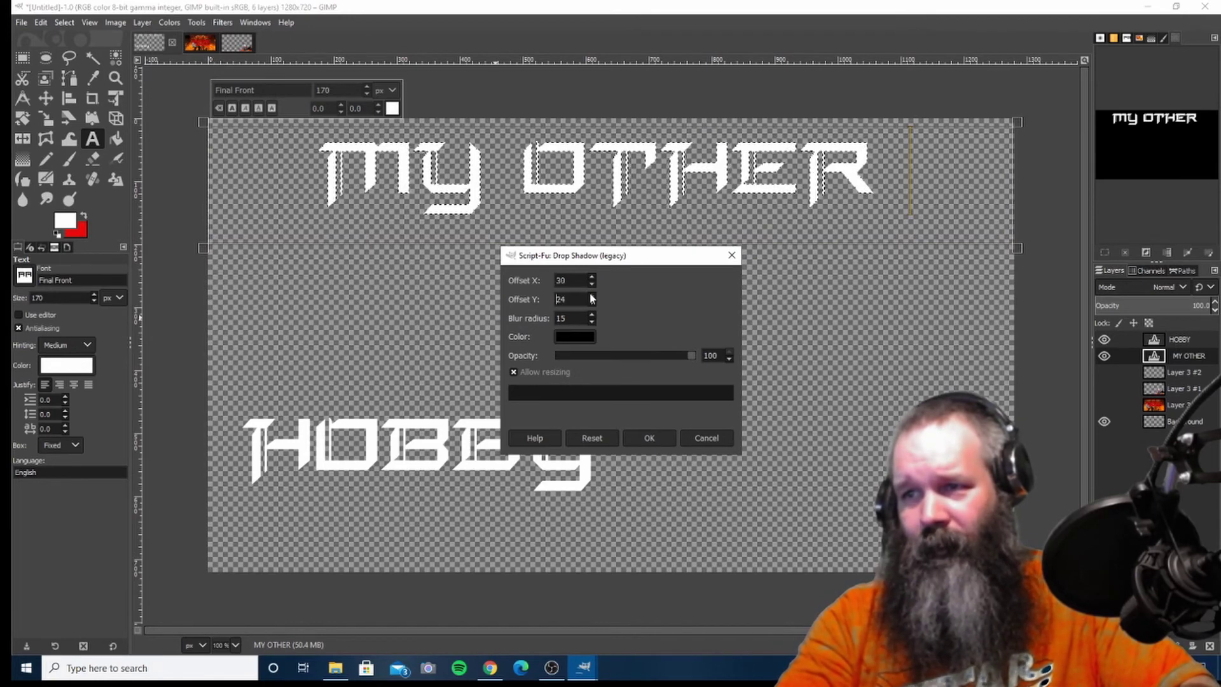
scroll(592, 299, up, 2)
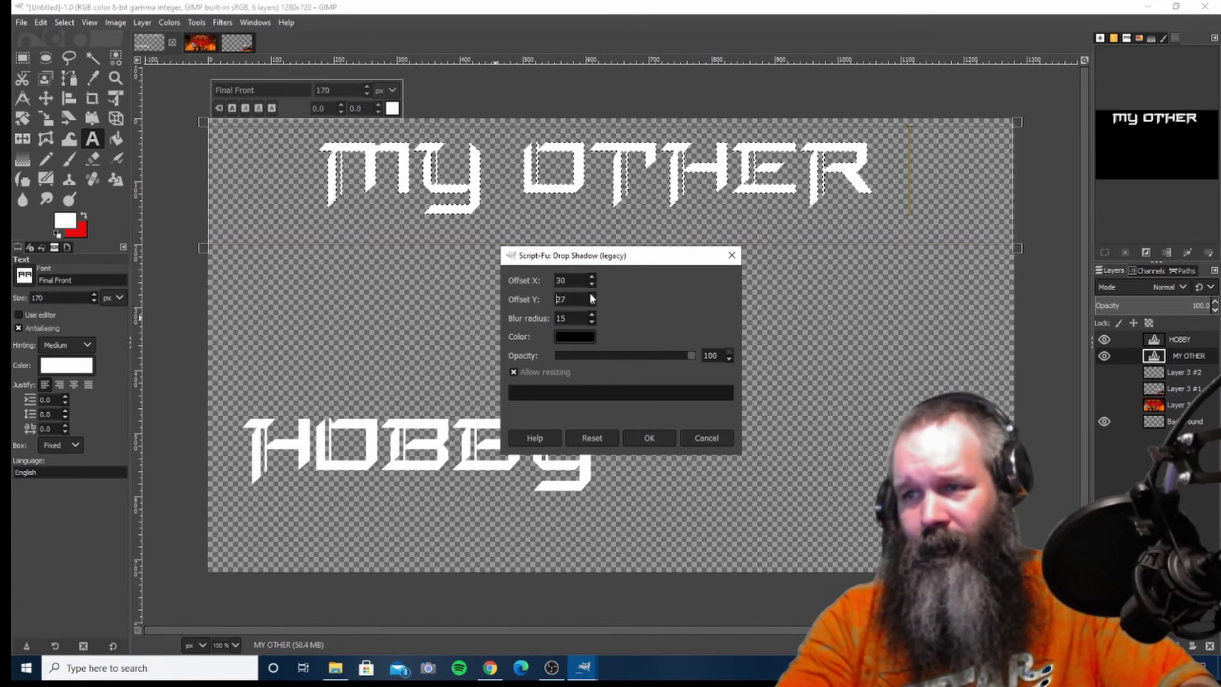
click(649, 438)
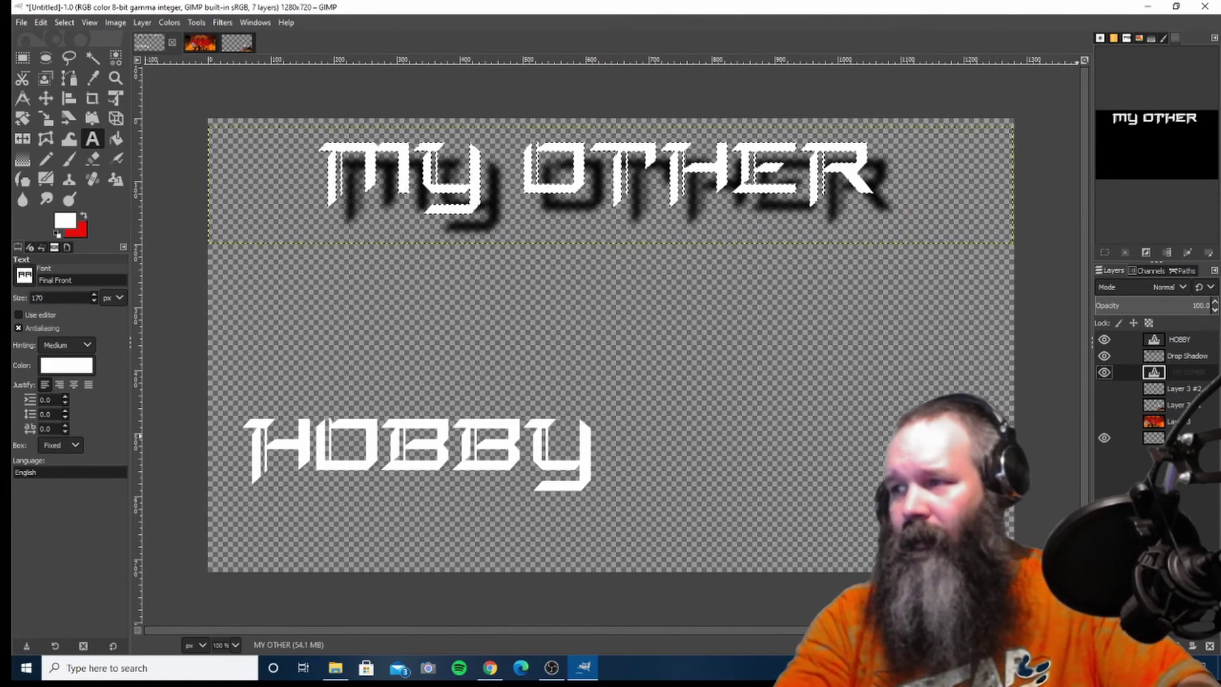
Step: Reapply the last drop shadow to the HOBBY text via its alpha selection
click(1178, 339)
right_click(1178, 339)
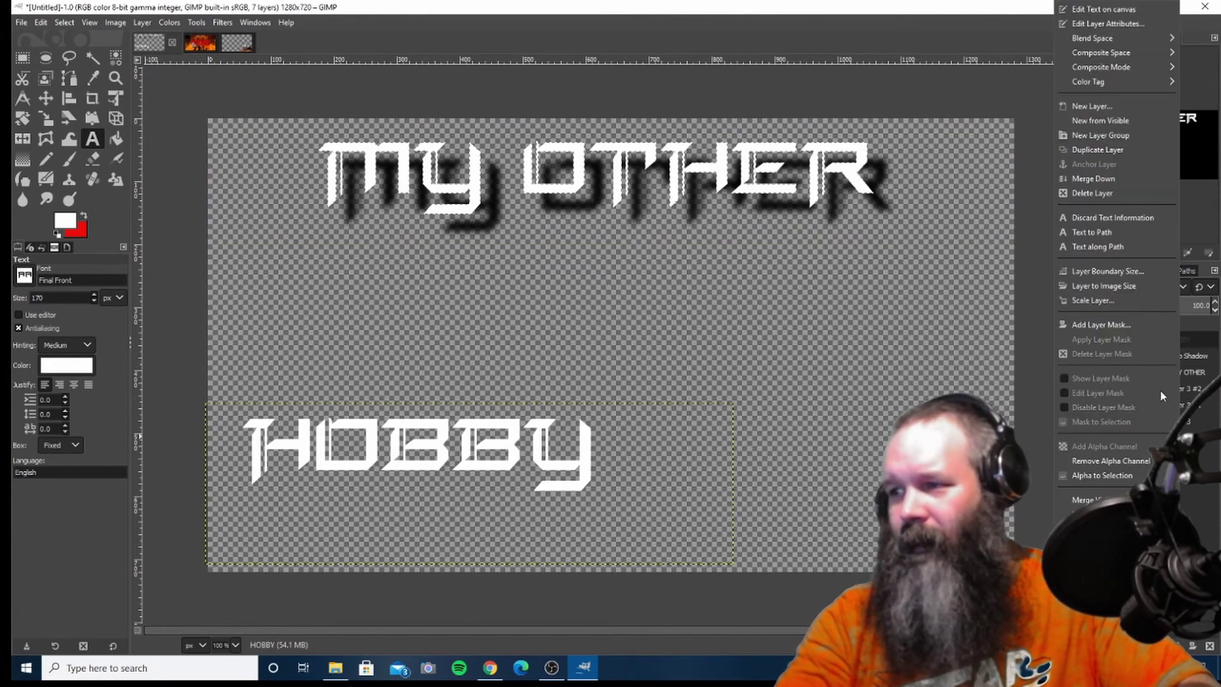
click(1121, 475)
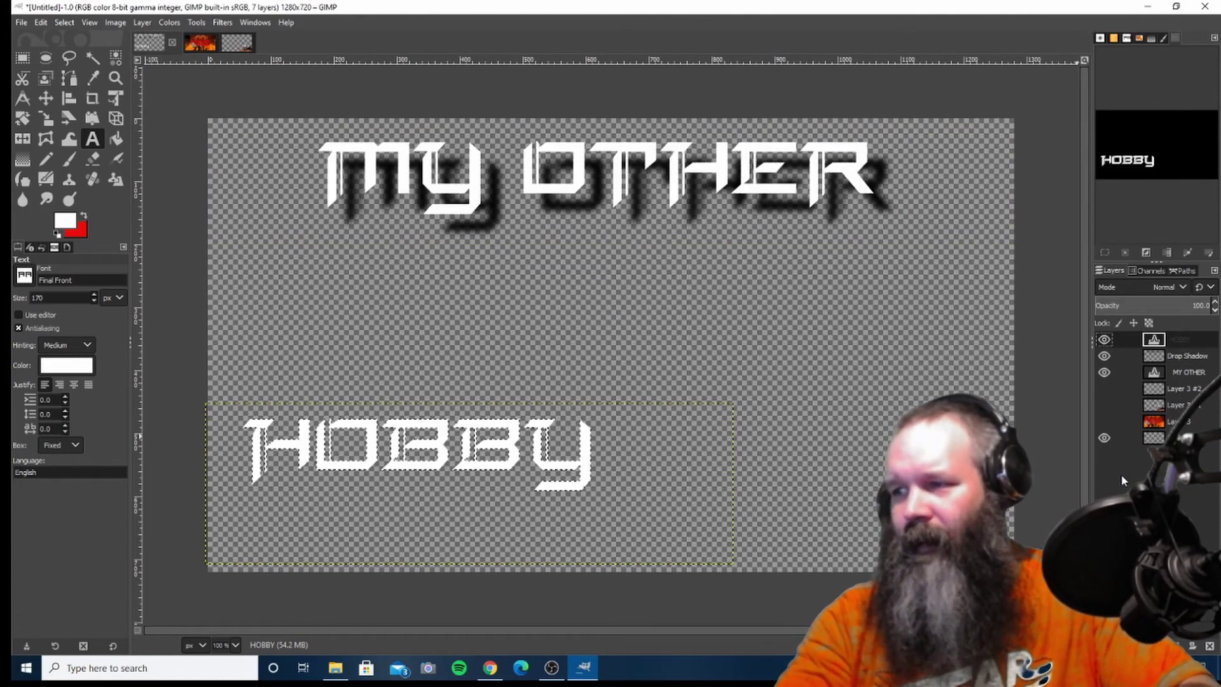
click(222, 23)
mouse_move(277, 151)
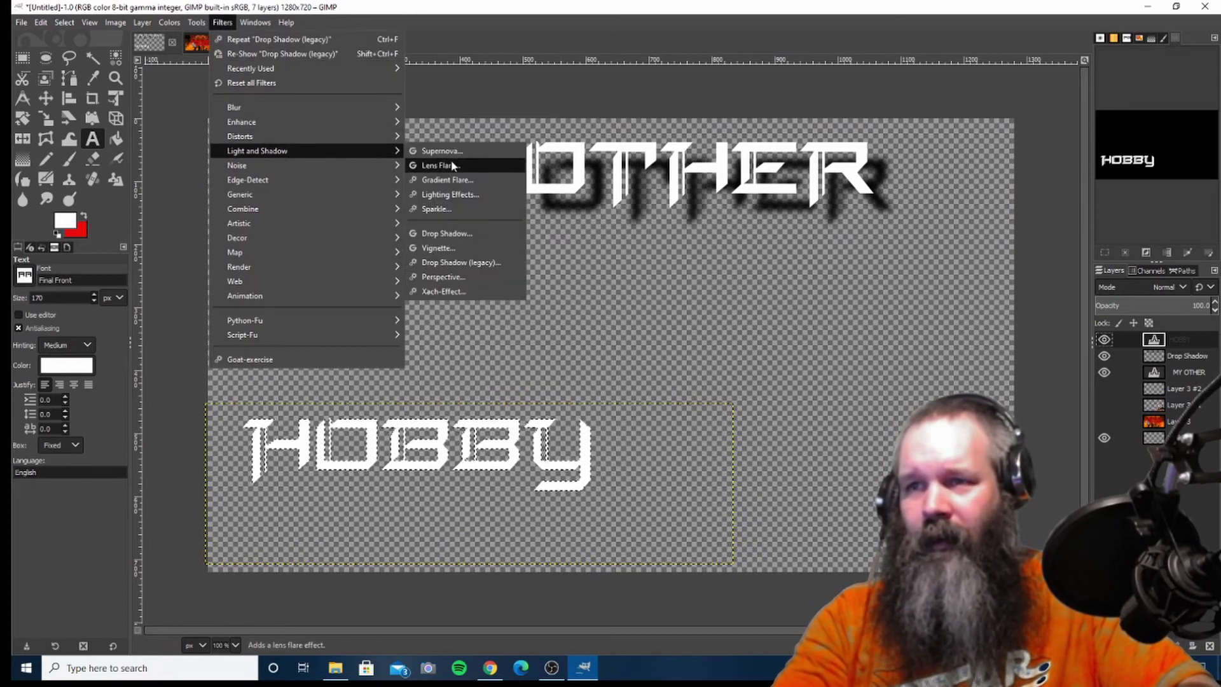
click(278, 39)
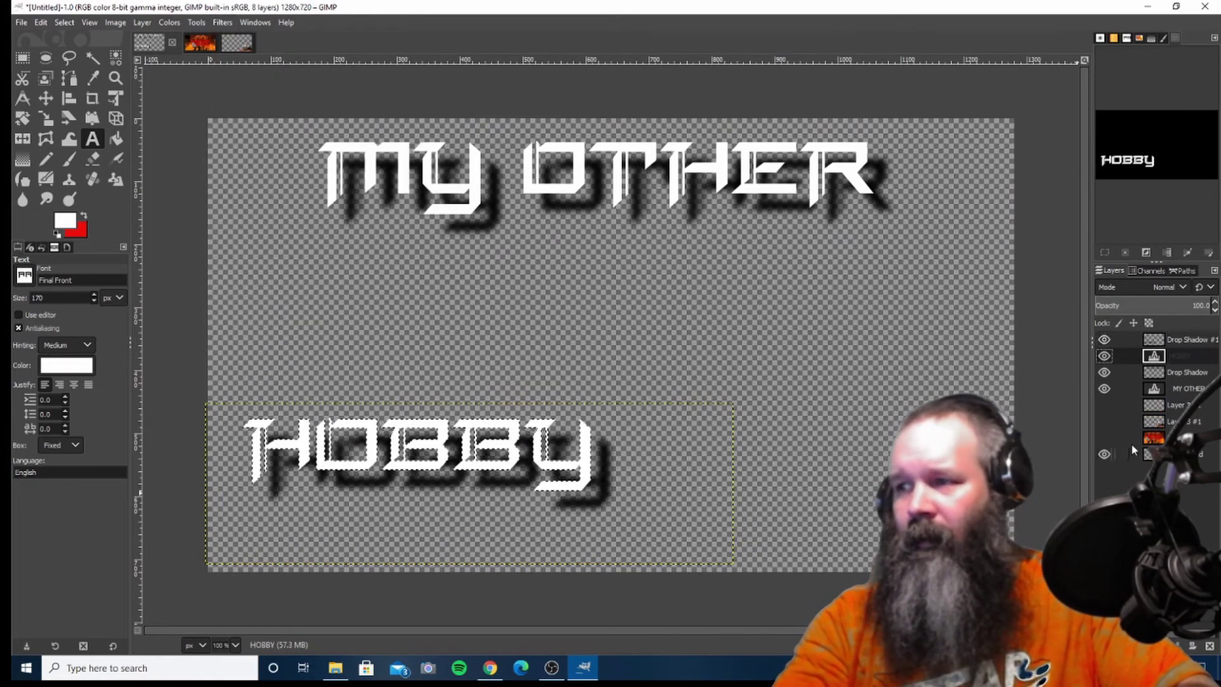
Step: Show the cut-out and Dungeons & Dragons background layers and confirm the smaller shadow
click(1104, 405)
click(1105, 421)
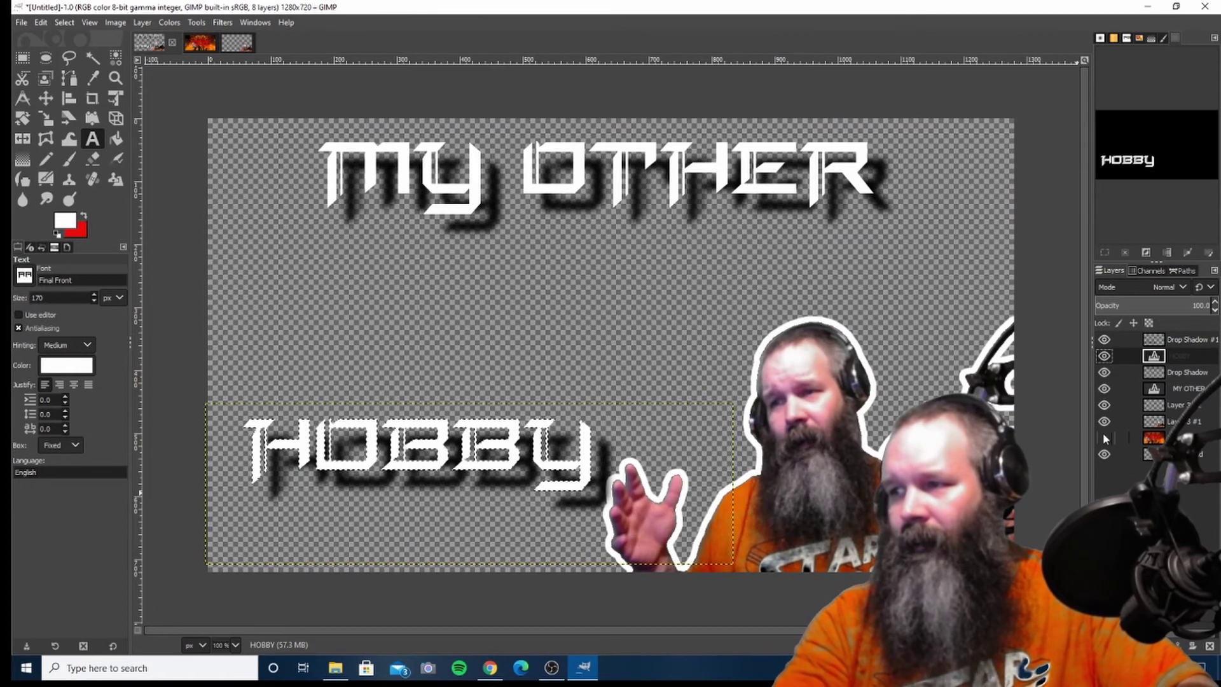
click(1104, 438)
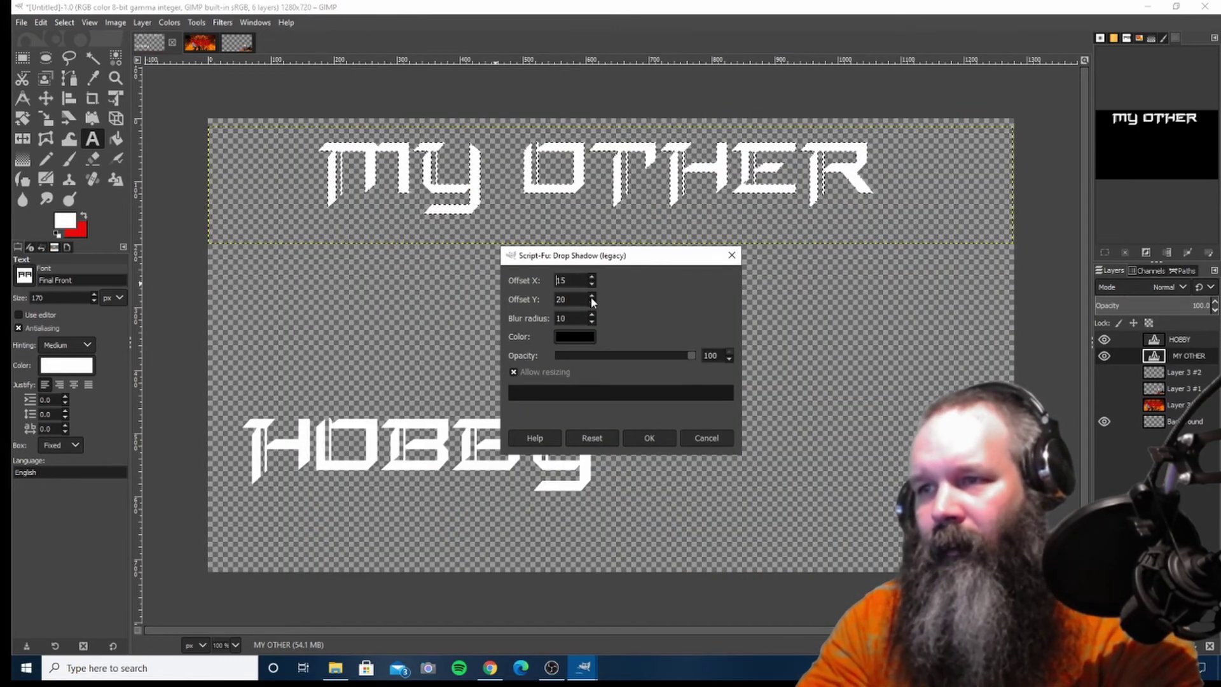
scroll(592, 307, down, 7)
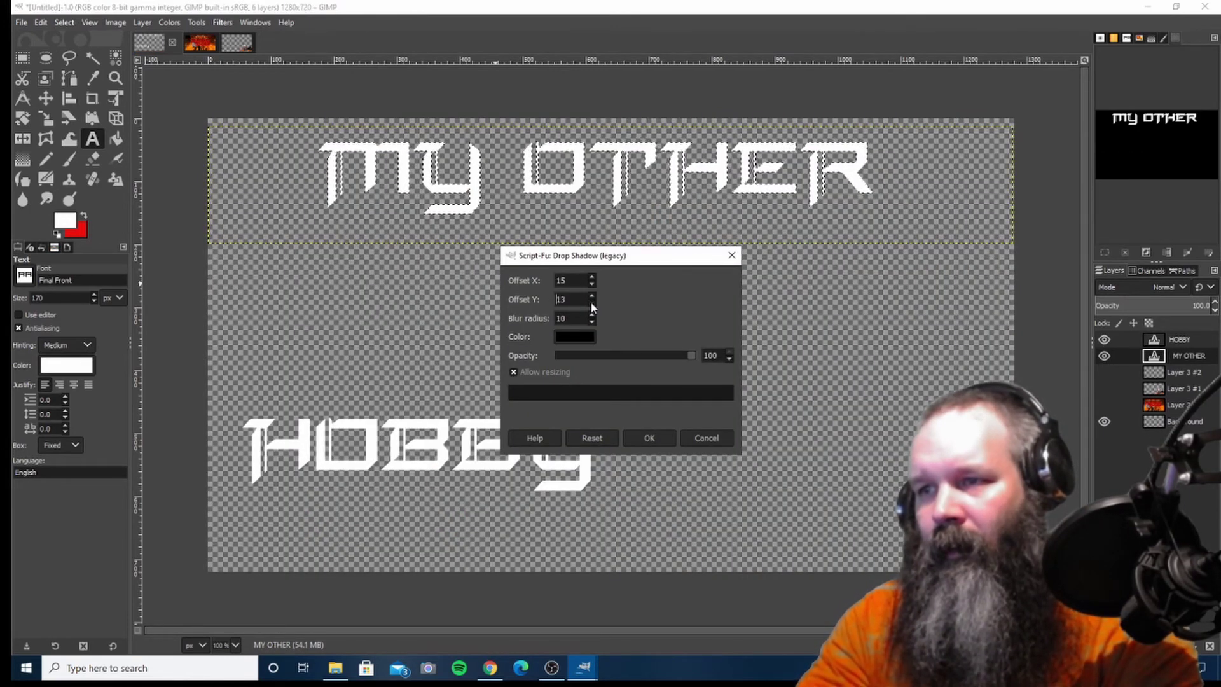
click(648, 439)
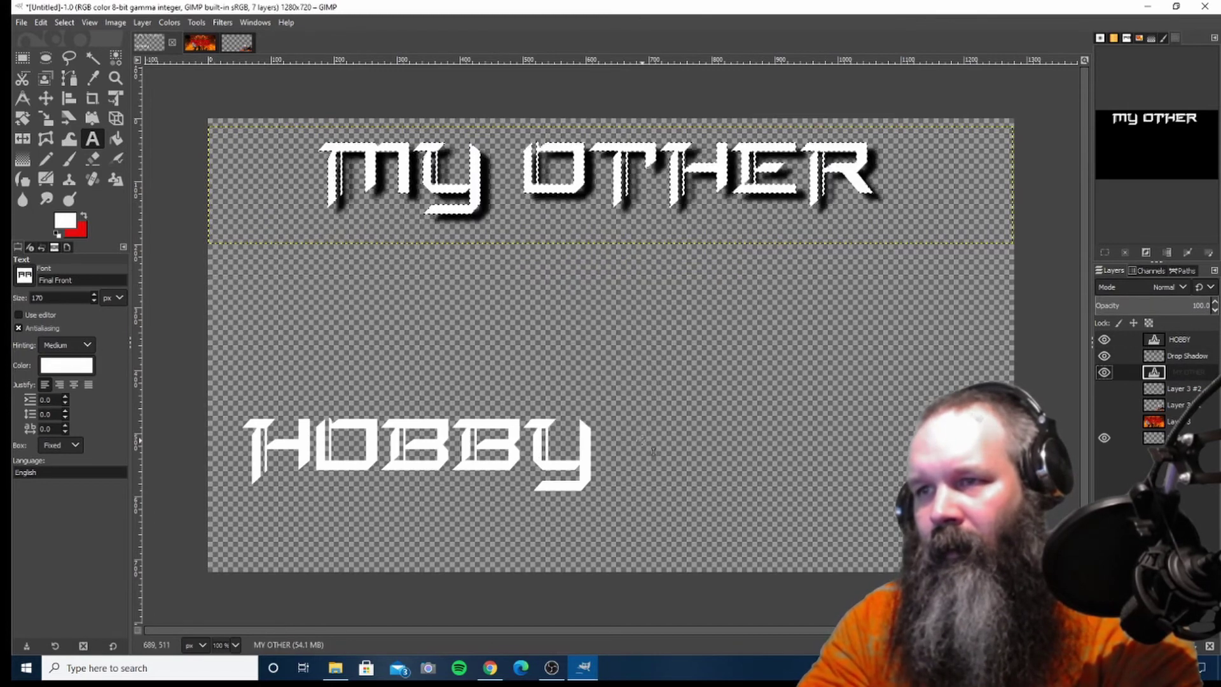
click(1104, 422)
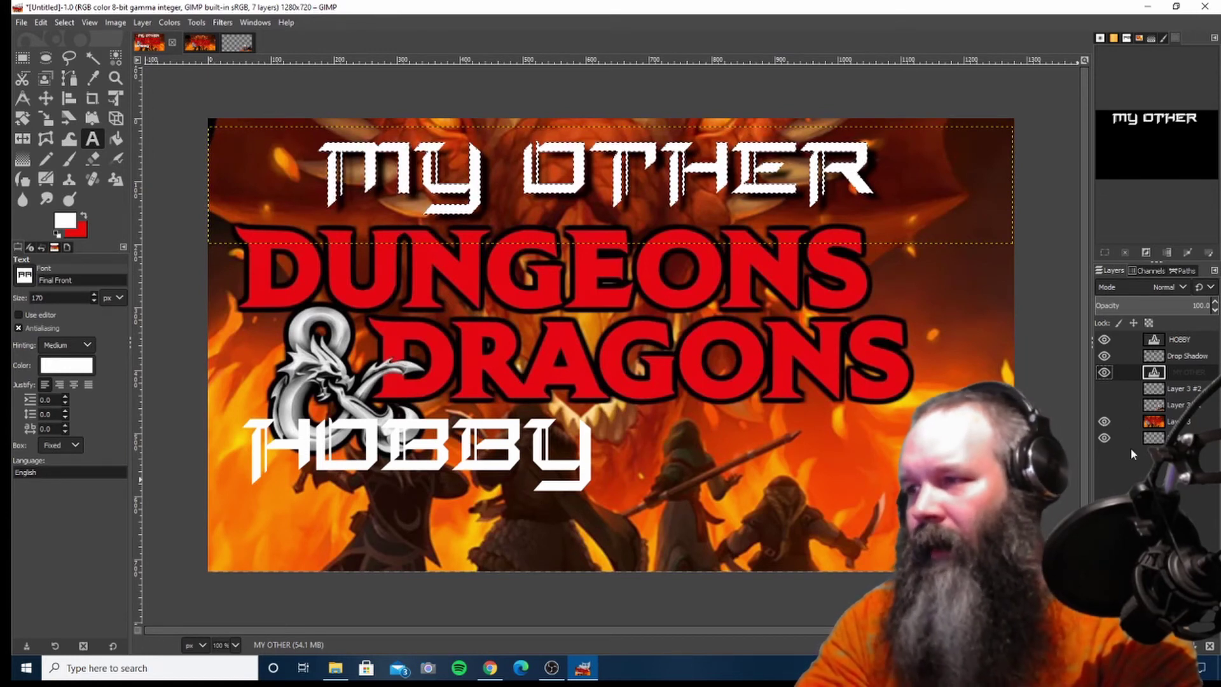
Step: Apply the legacy Drop Shadow to HOBBY from its alpha selection
right_click(1178, 339)
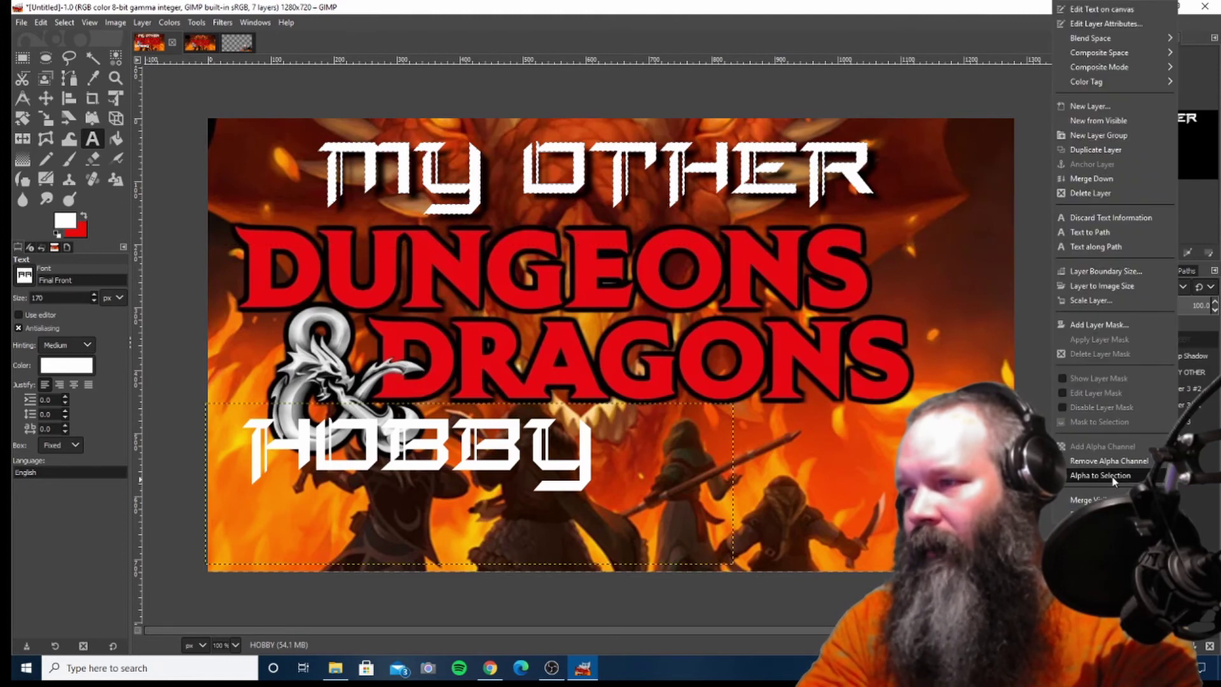
click(1113, 477)
click(222, 22)
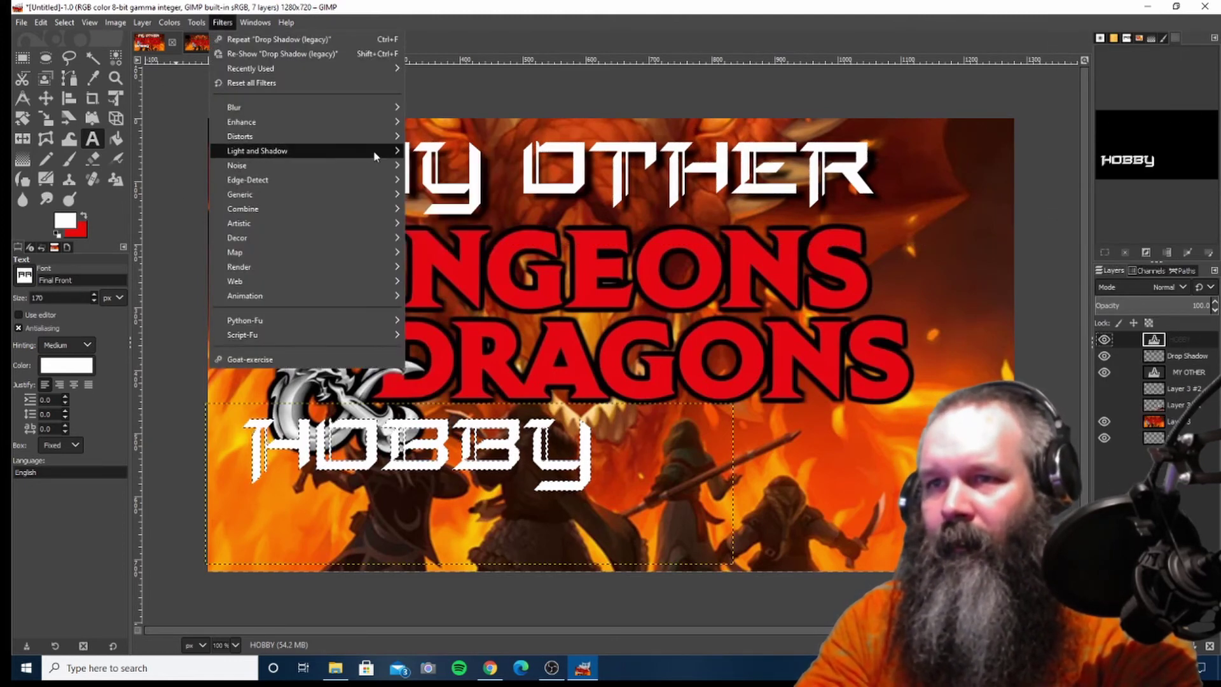
mouse_move(375, 150)
click(456, 262)
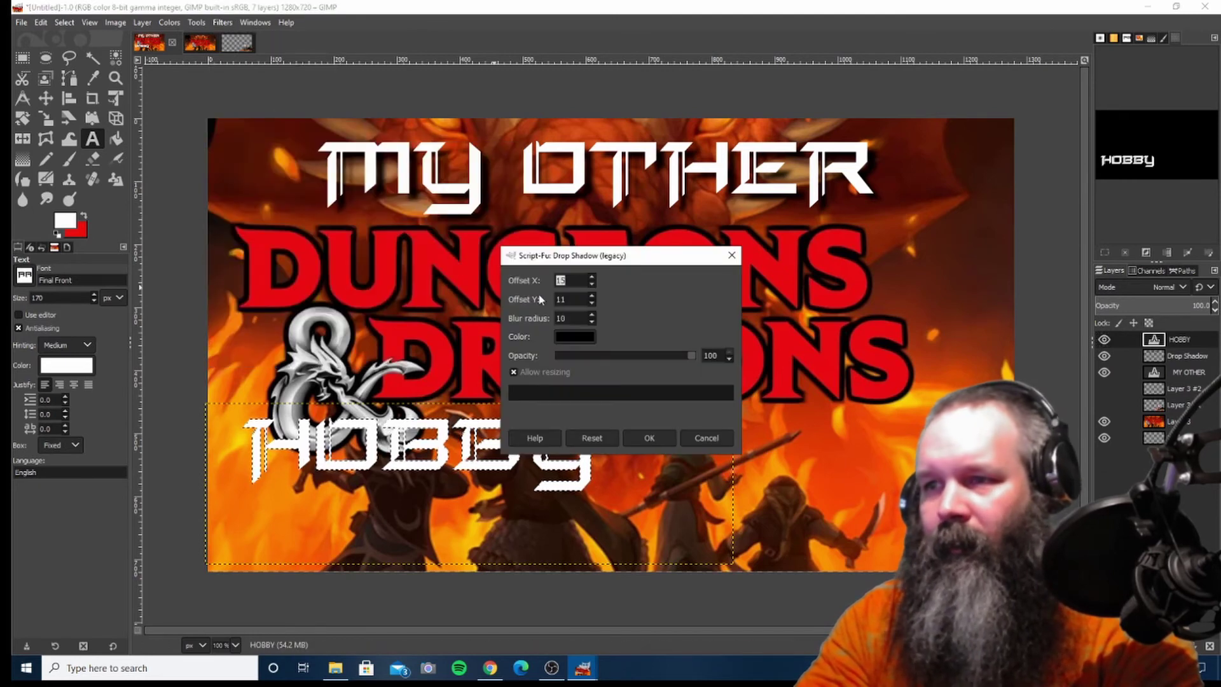
click(642, 439)
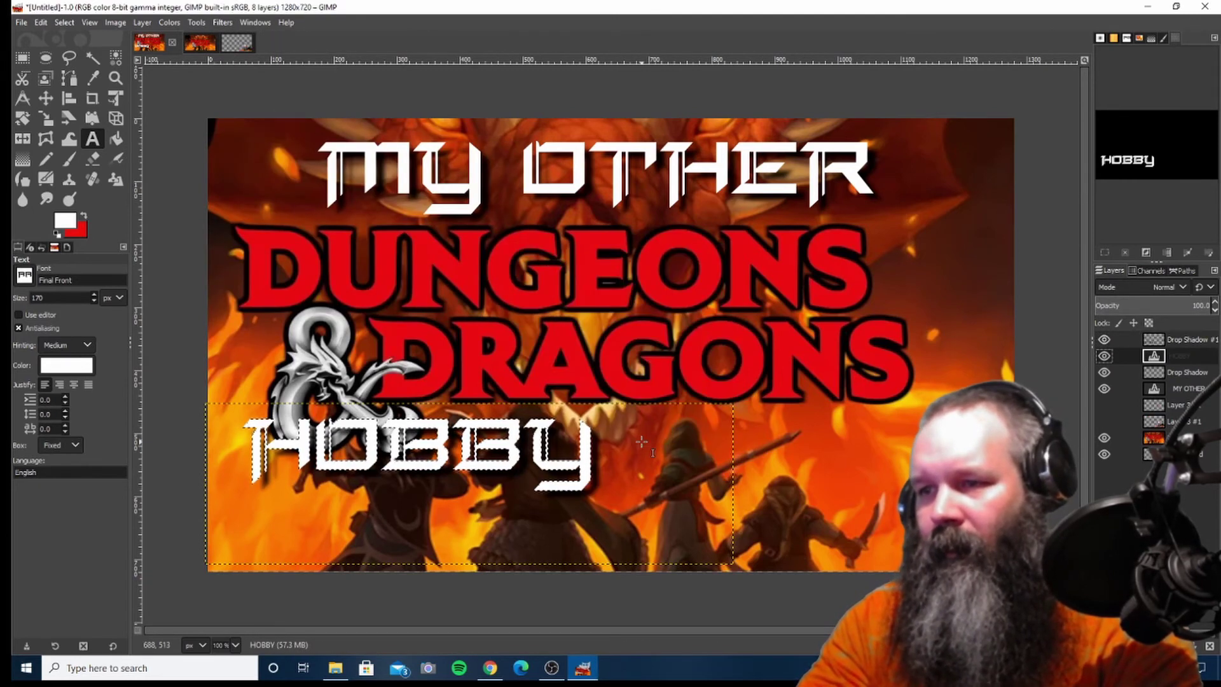
Step: Make Layer 3 and Layer 3 #1 visible again, then activate Layer 3 and Background in turn
click(1105, 405)
click(1105, 422)
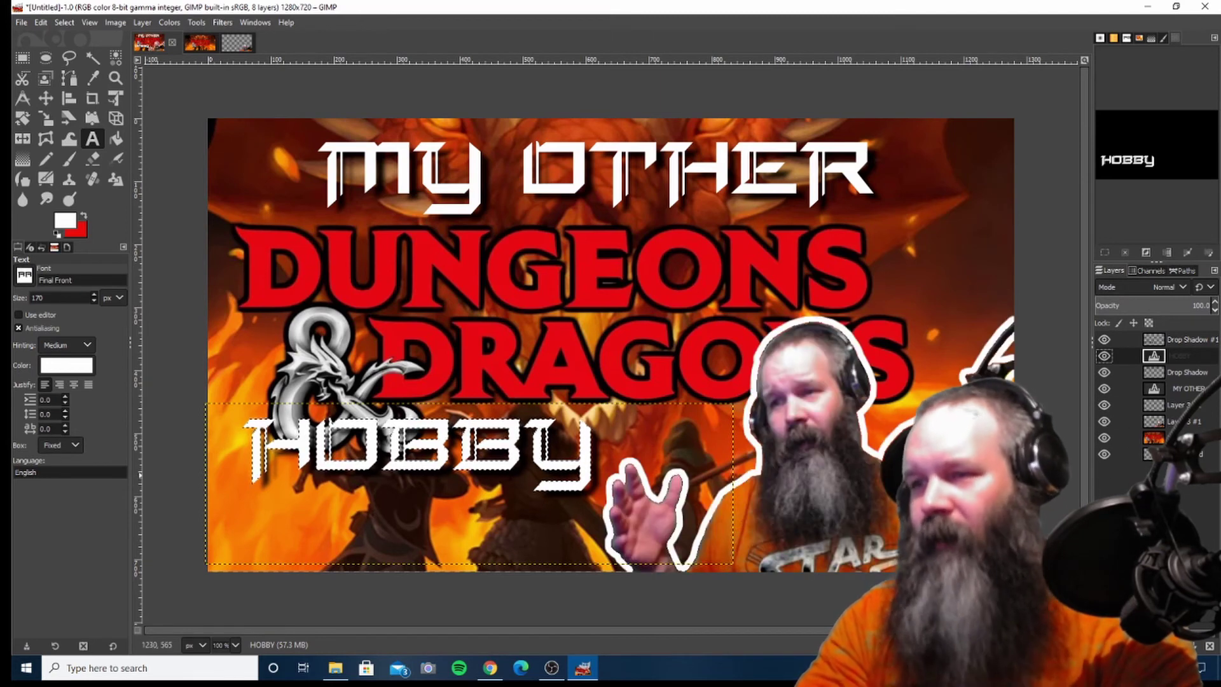
click(170, 500)
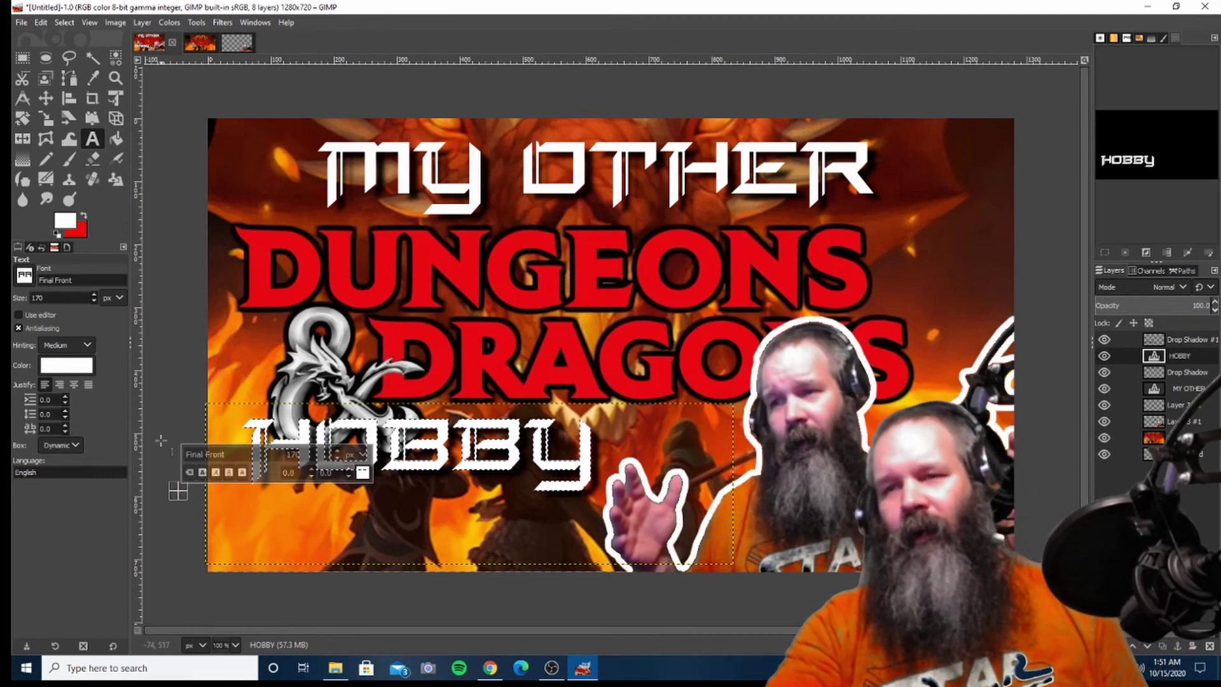
click(159, 332)
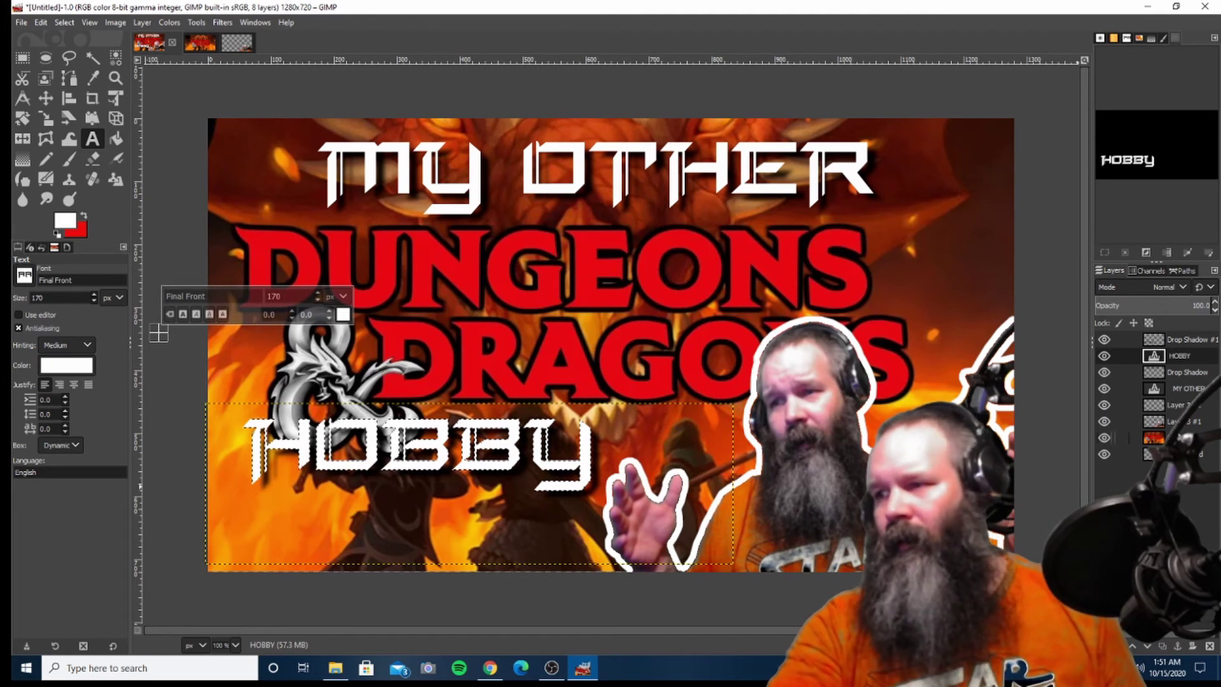
click(1154, 438)
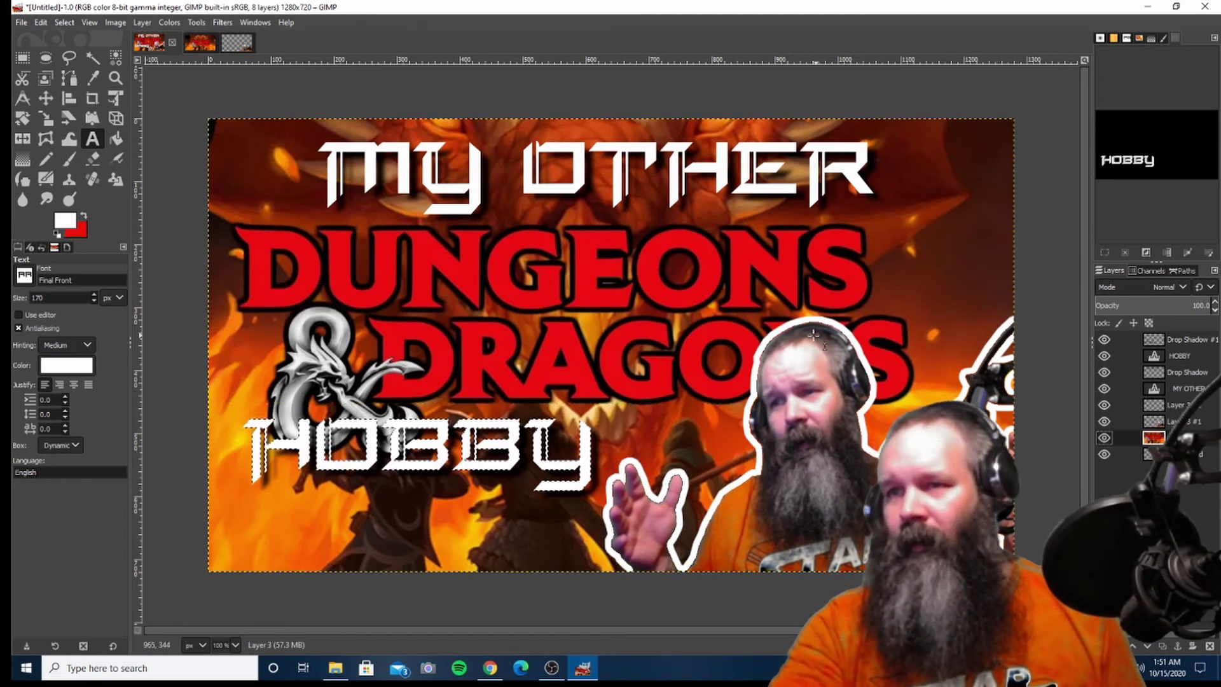
click(1154, 454)
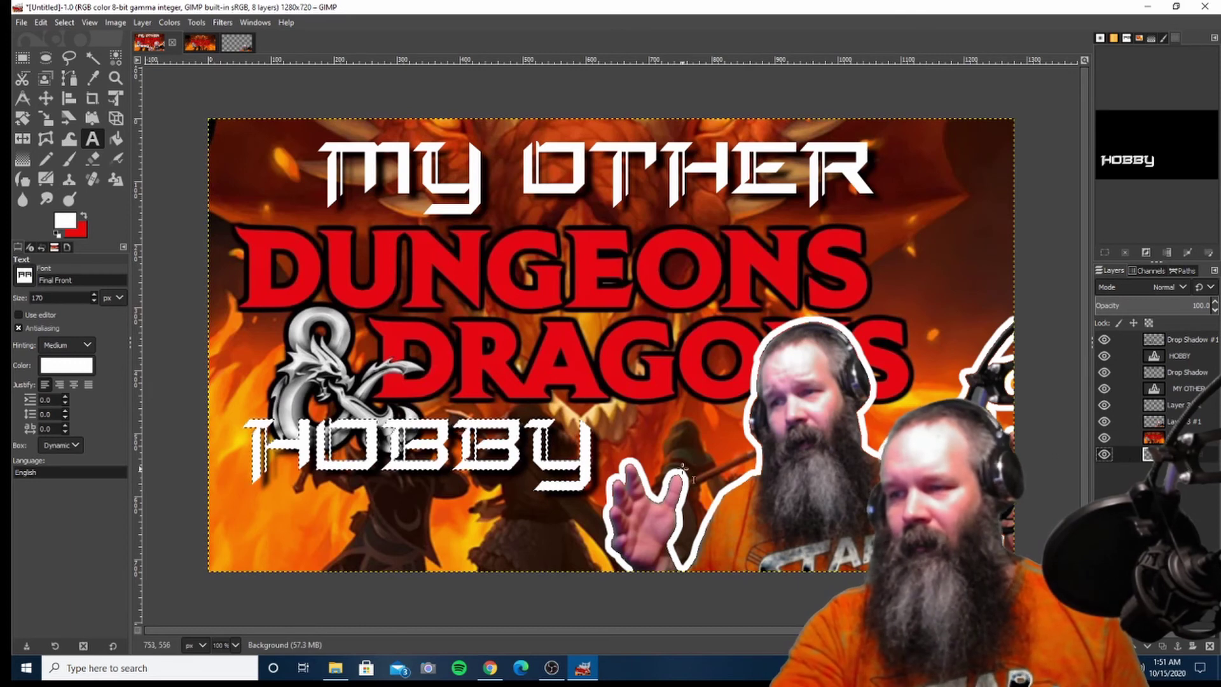
Step: Export the image as D&D.png to the Pictures folder, accepting the default PNG options
click(21, 23)
click(58, 218)
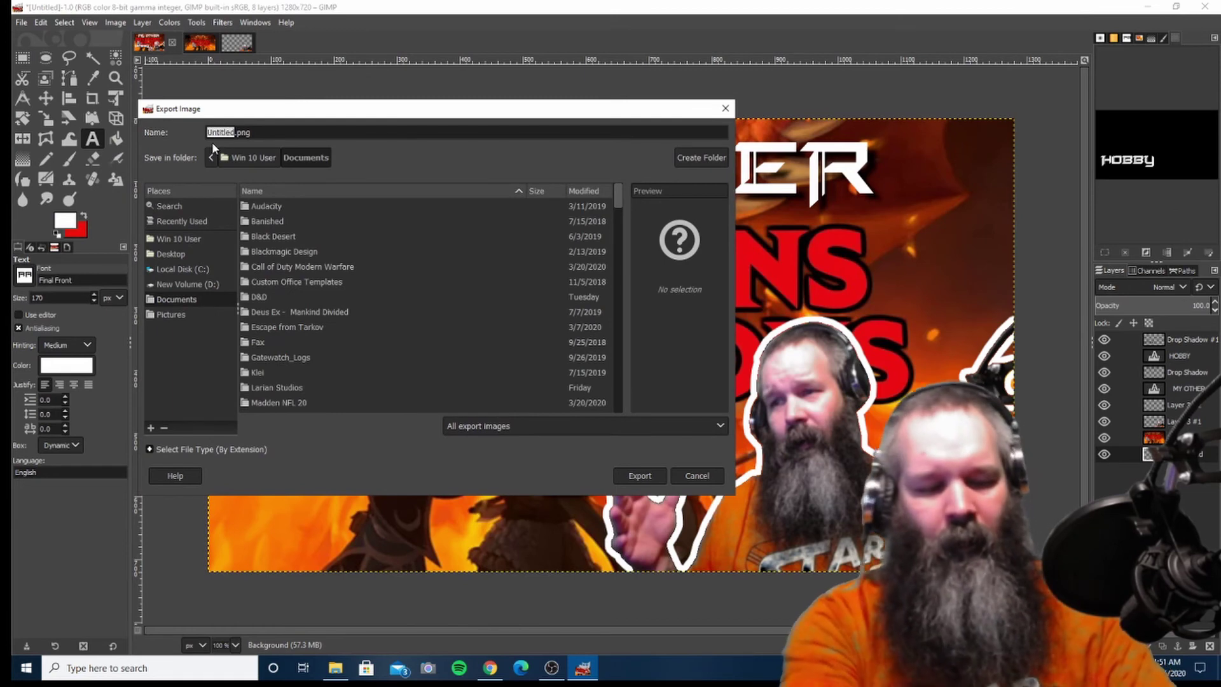
text(D)
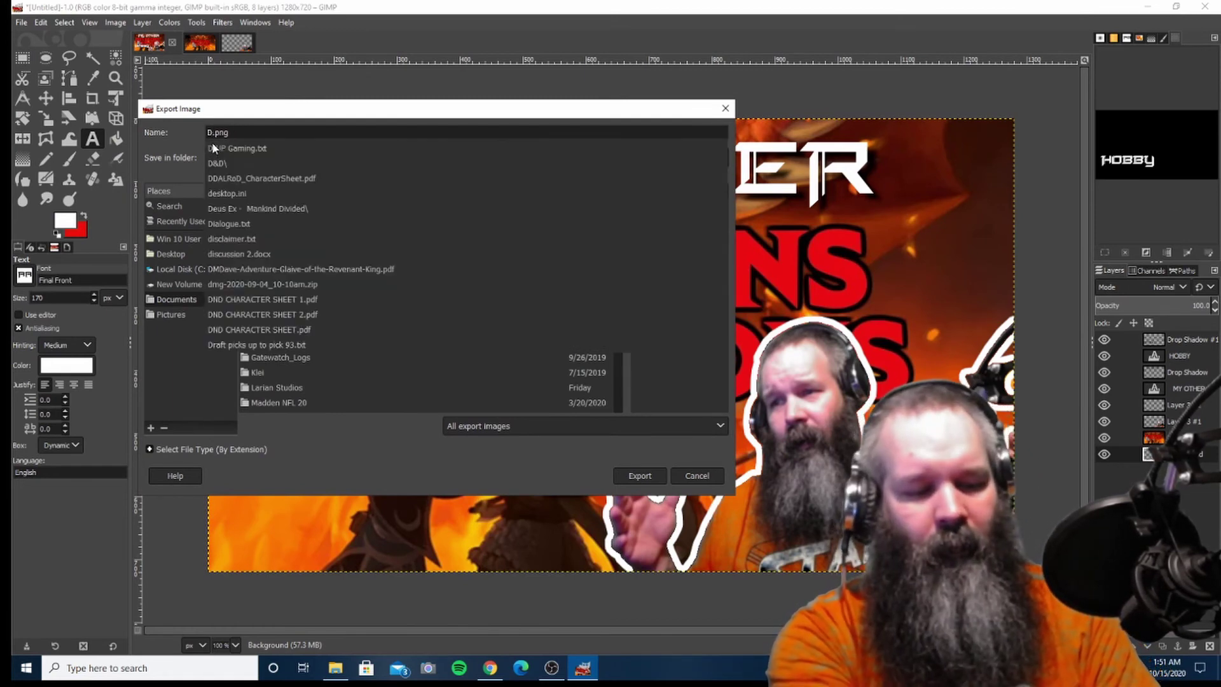
text(&D)
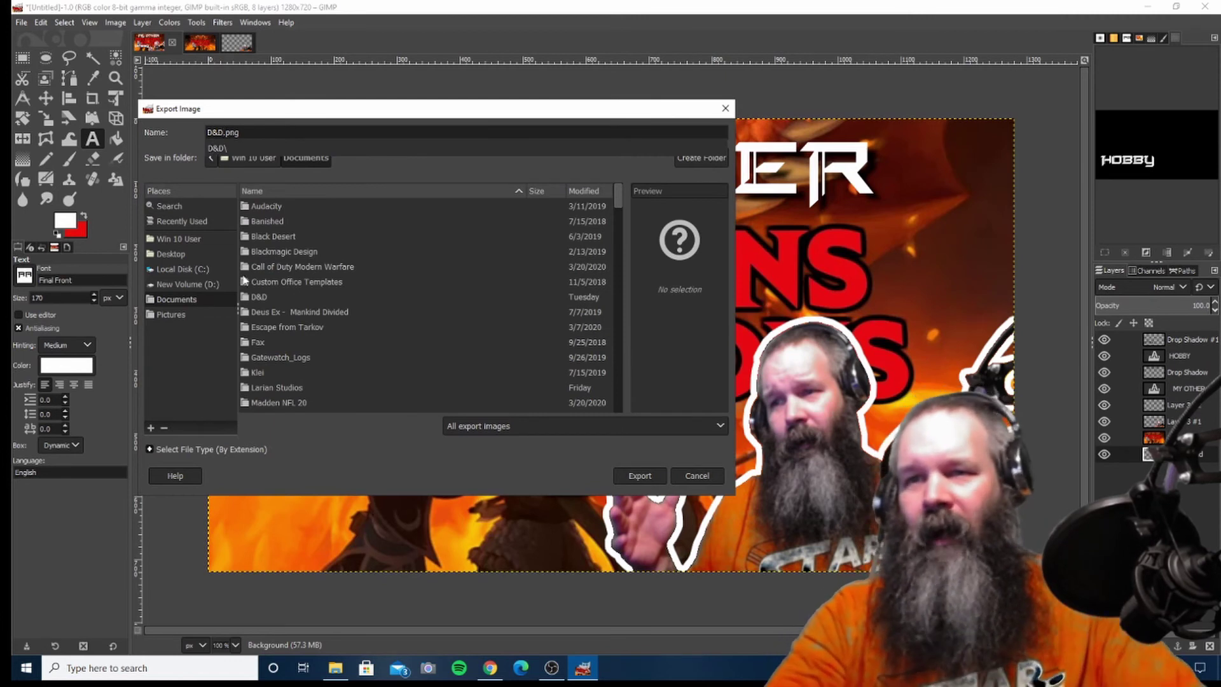
click(191, 318)
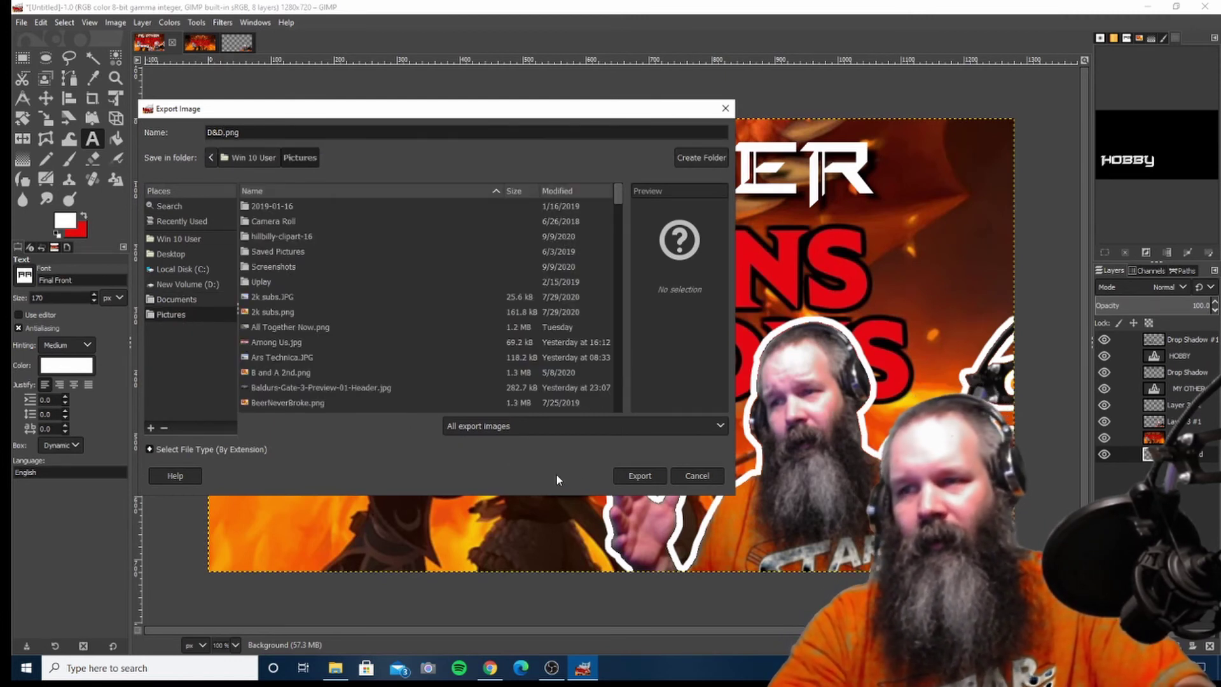
click(634, 479)
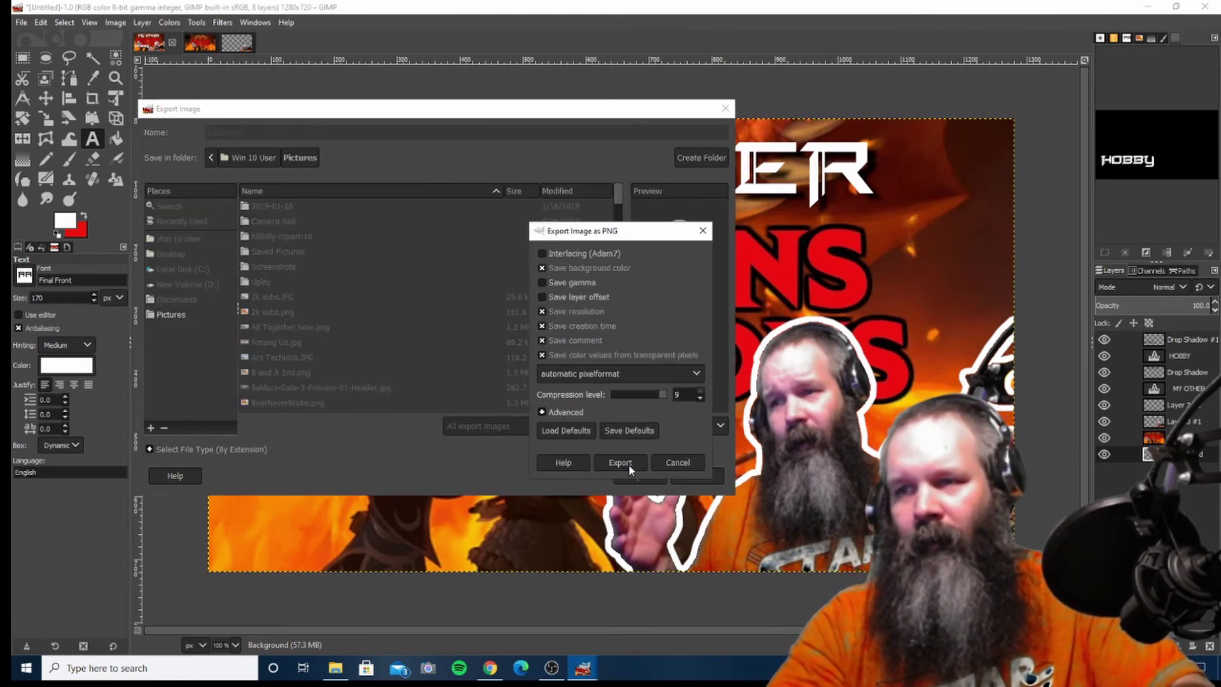
click(628, 464)
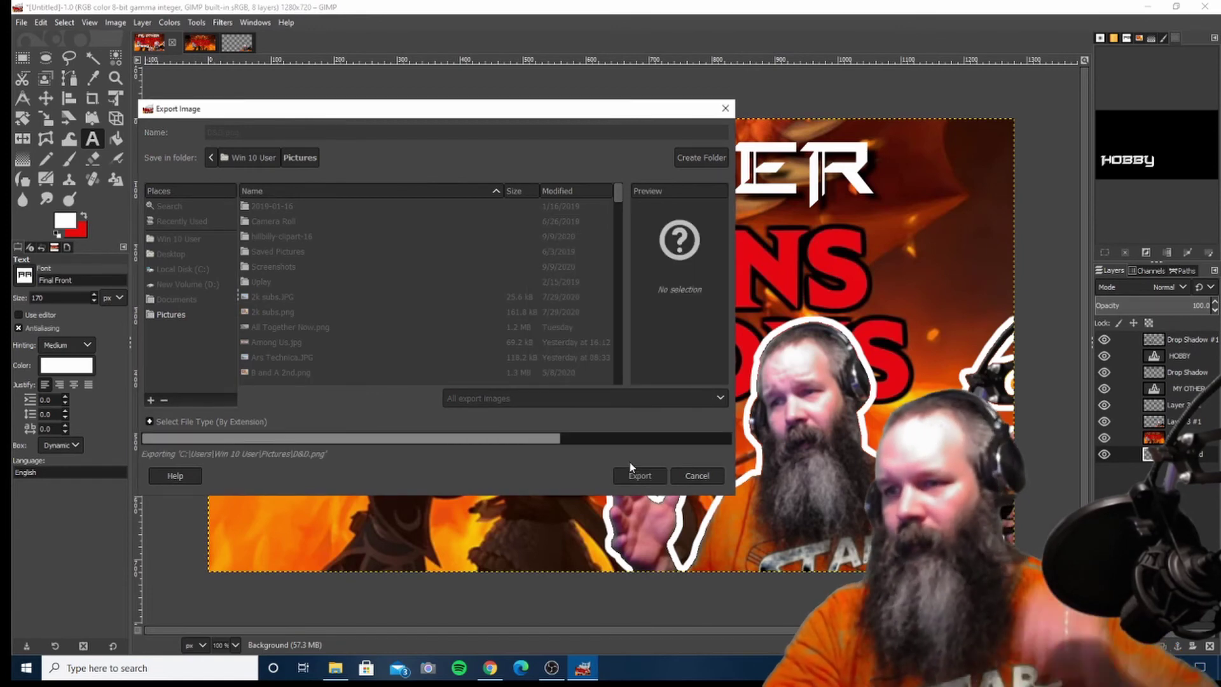